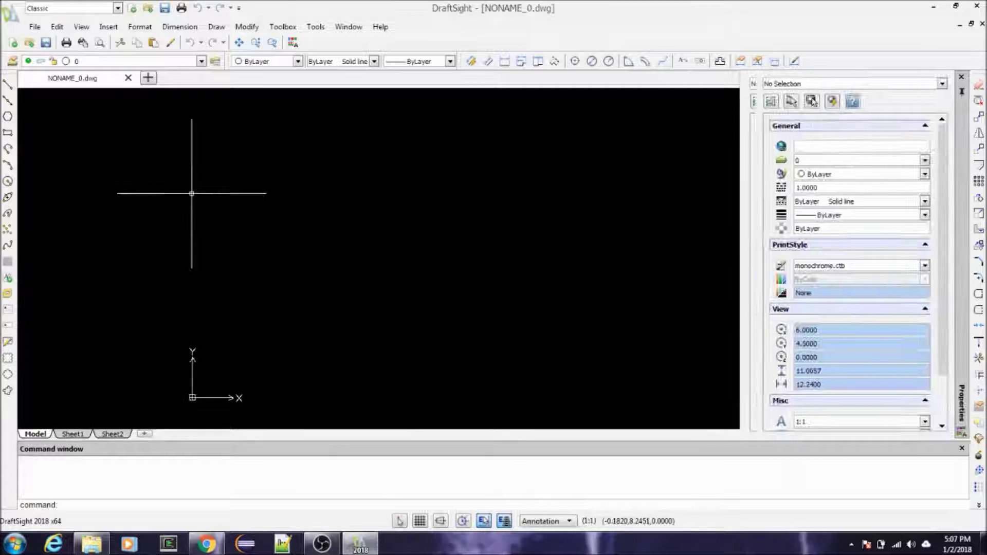
Step: Open the recent drawing PROTO.dwg
click(34, 26)
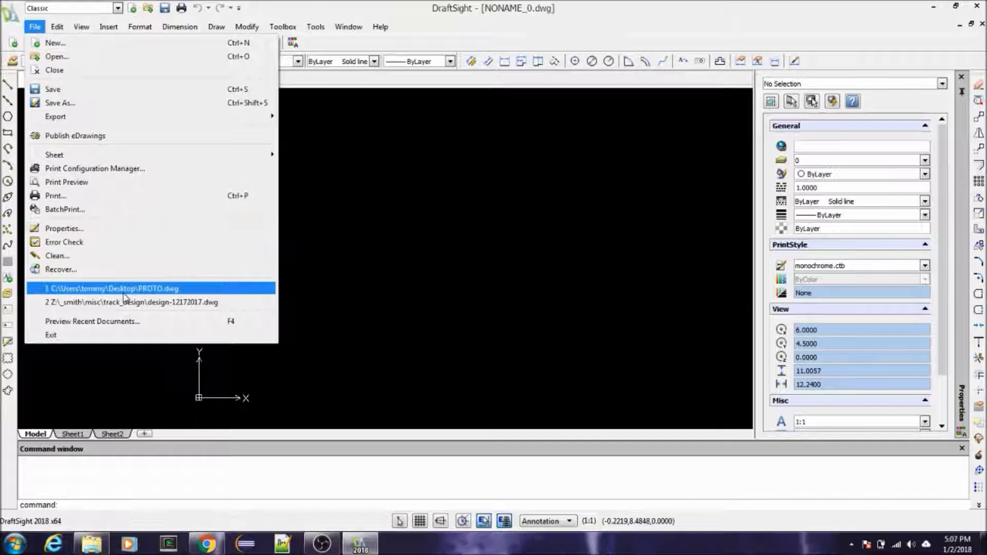
click(131, 291)
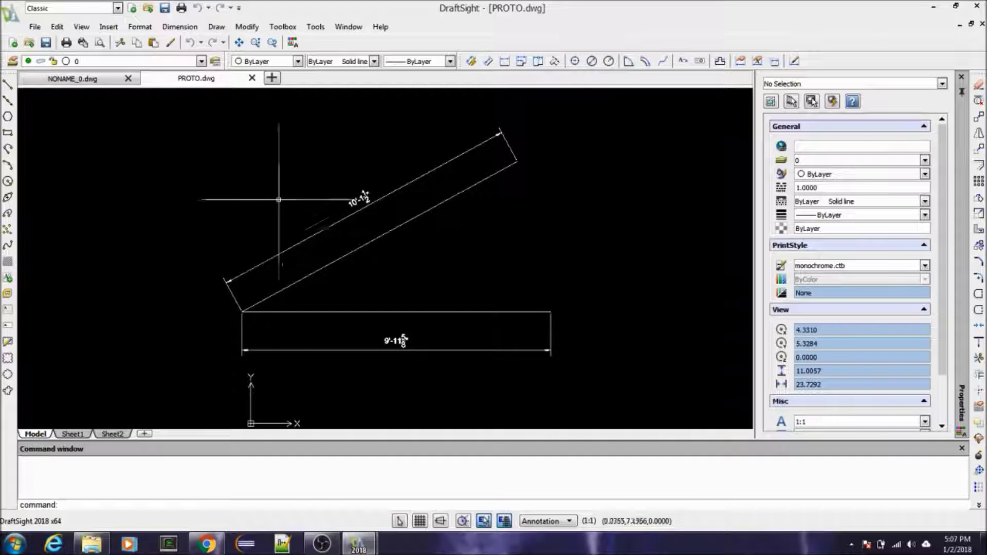
Step: Examine the size of the dimension text on the sloped line relative to the drawing
scroll(259, 216, up, 2)
scroll(393, 220, up, 3)
scroll(383, 180, down, 2)
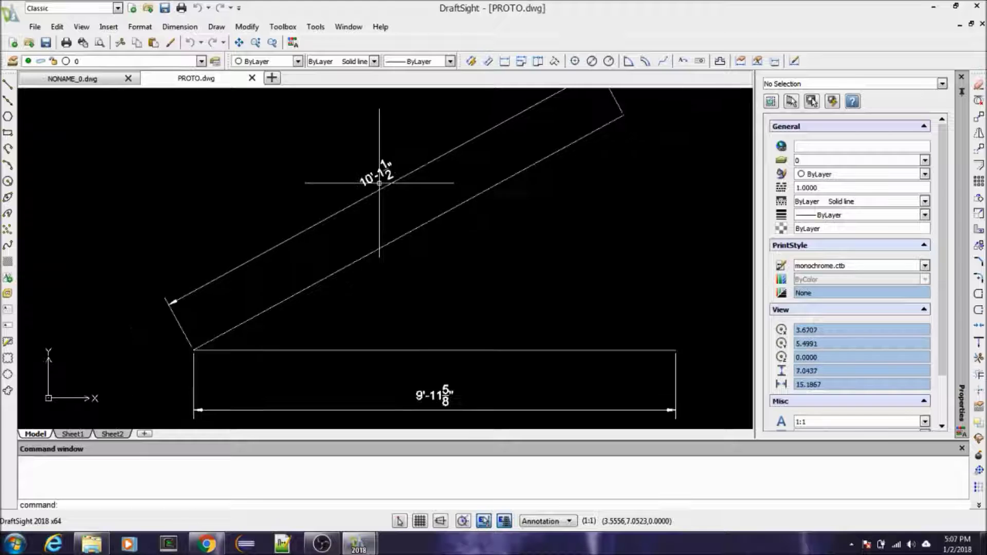
scroll(383, 186, up, 2)
scroll(382, 188, down, 2)
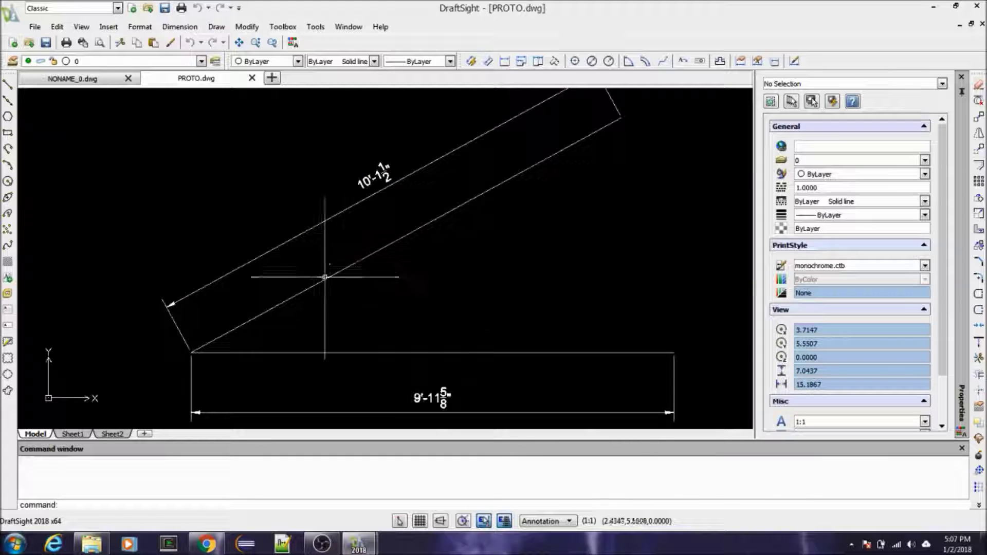
click(326, 280)
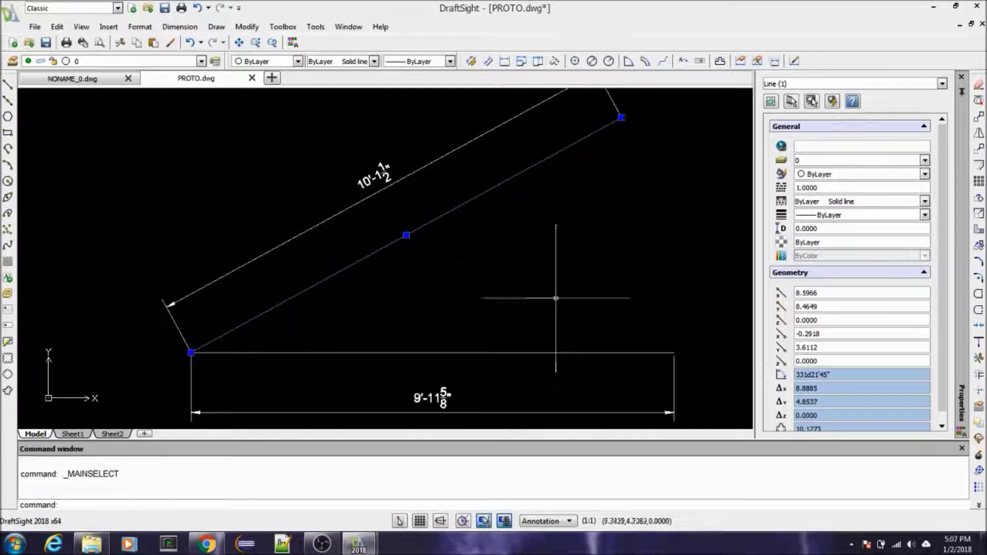
key(Escape)
key(Escape)
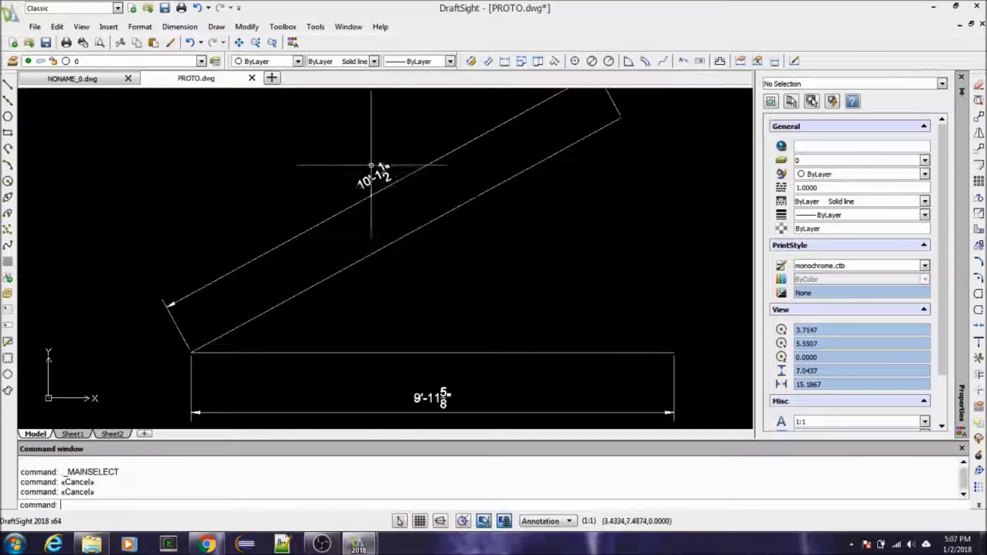
scroll(406, 185, up, 3)
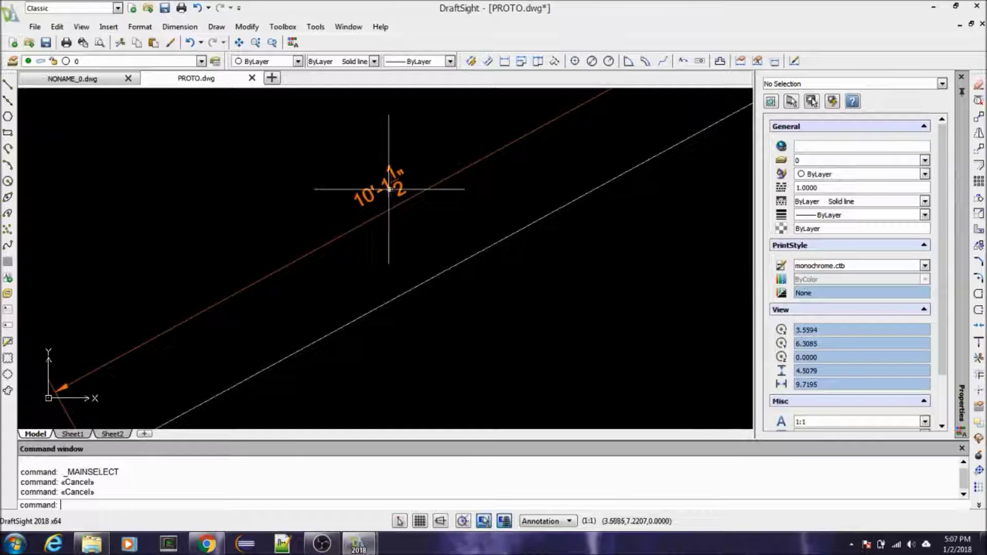
scroll(383, 191, down, 3)
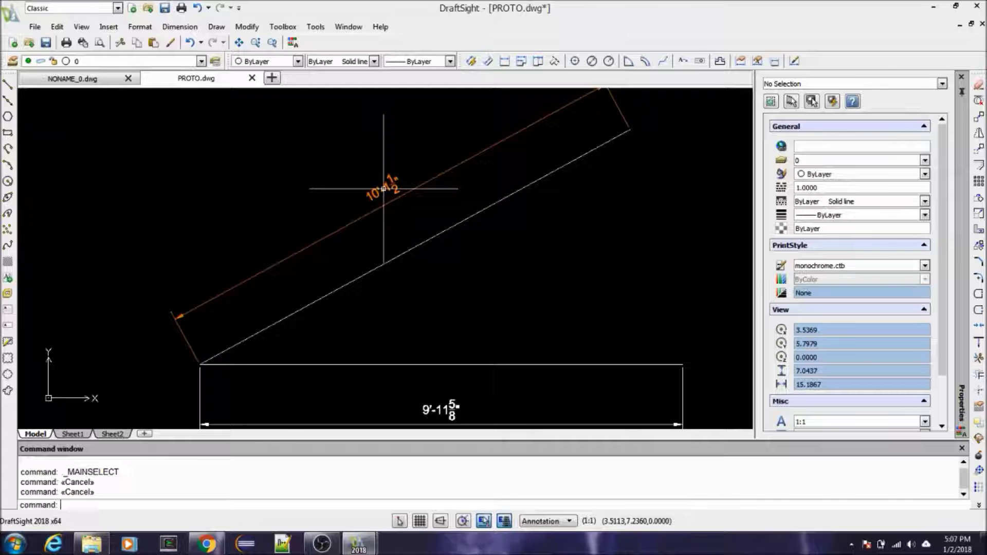
scroll(383, 189, up, 3)
key(Escape)
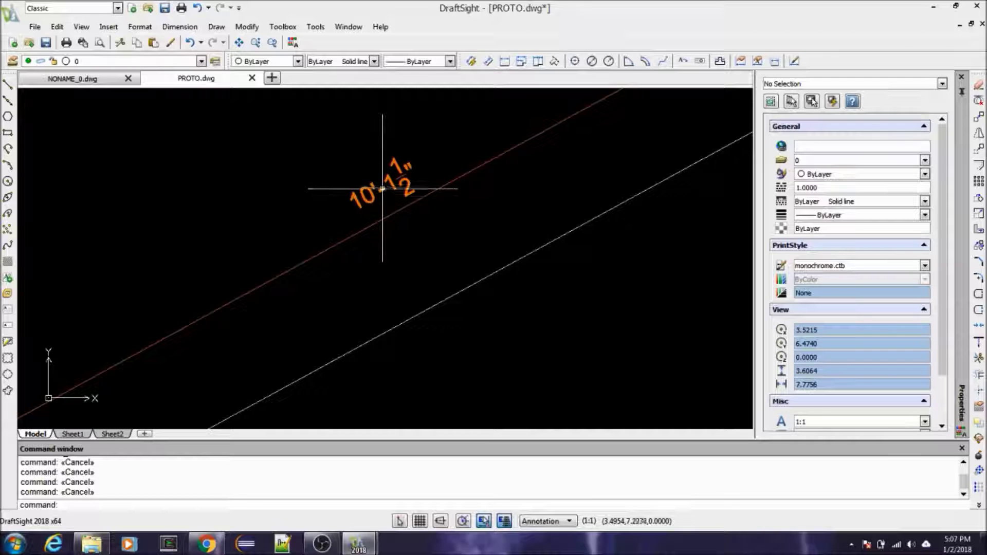
Step: Set the text height of only the sloped line's aligned dimension to .10, then deselect it
click(379, 186)
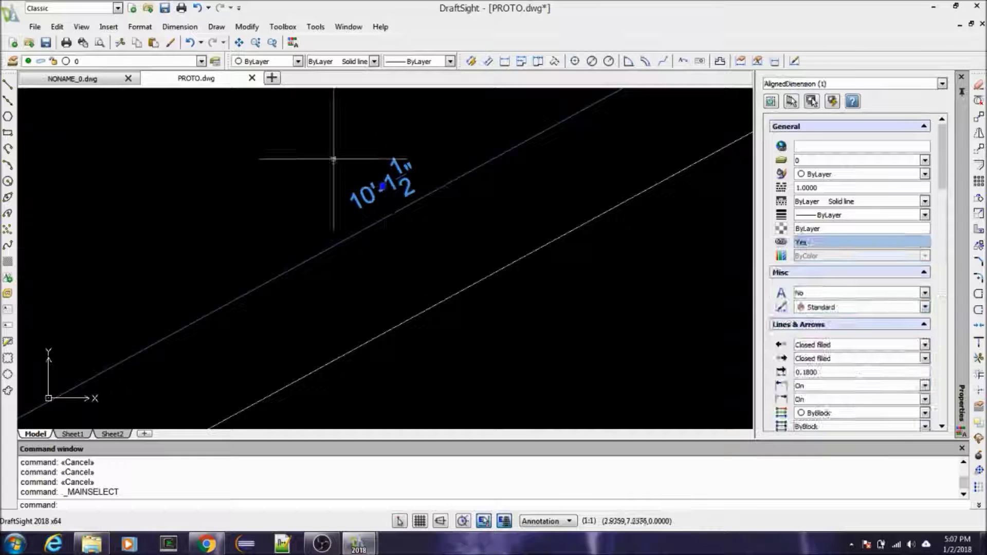
scroll(306, 149, down, 3)
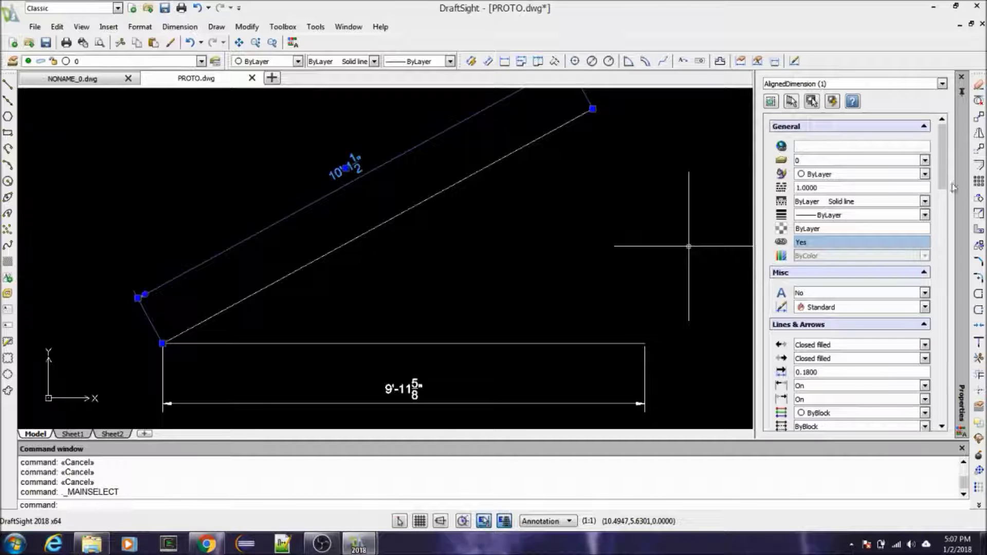
drag(942, 181, 955, 276)
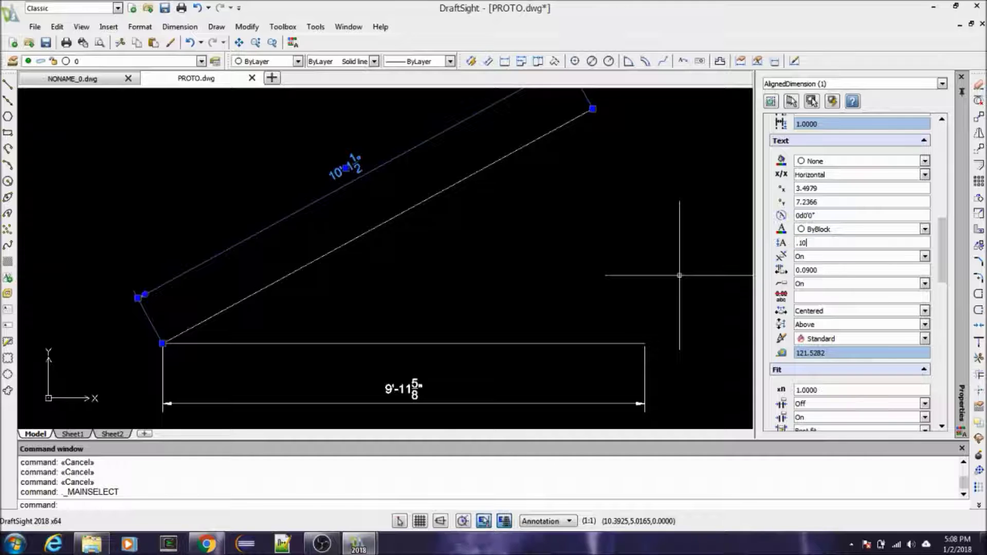
key(Return)
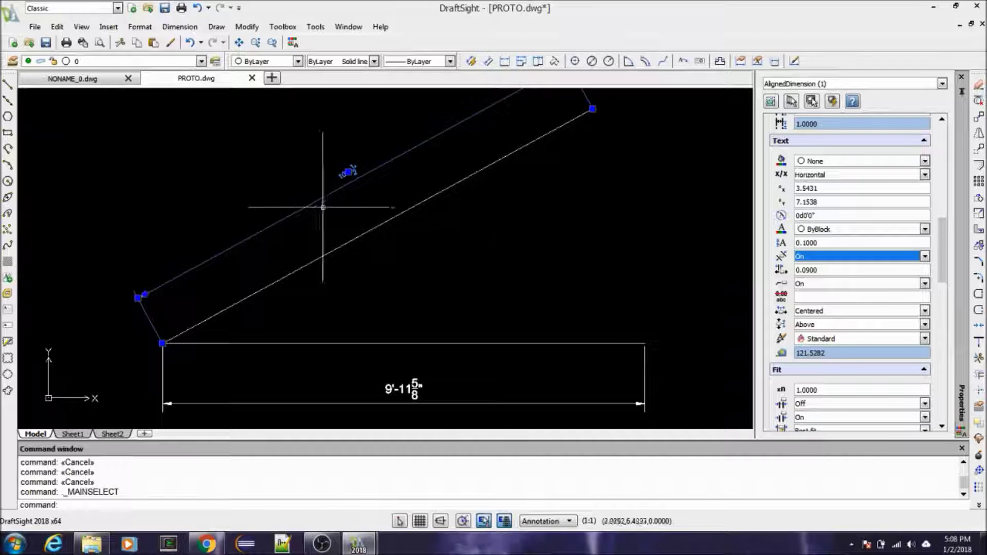
key(Escape)
key(Escape)
scroll(341, 176, up, 2)
scroll(350, 176, down, 2)
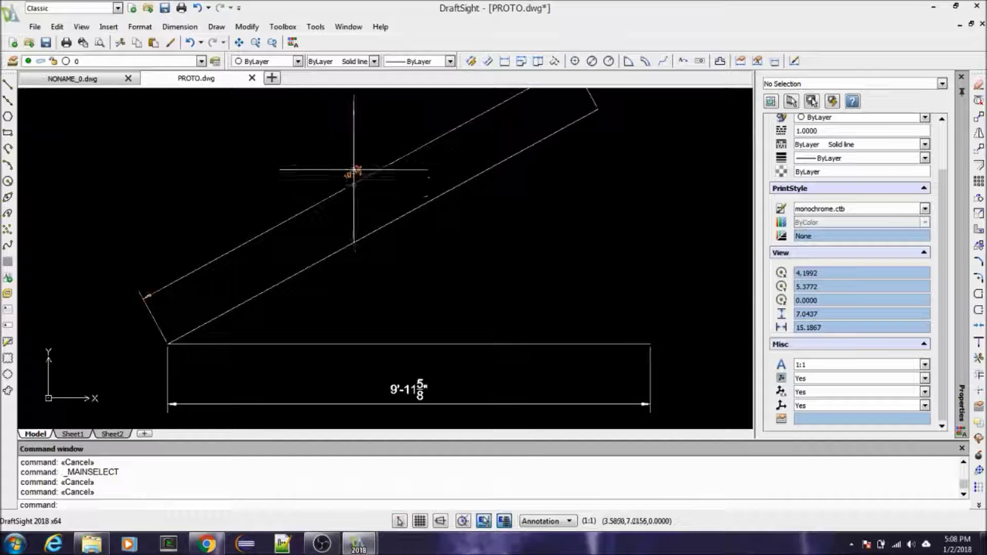
scroll(354, 177, up, 1)
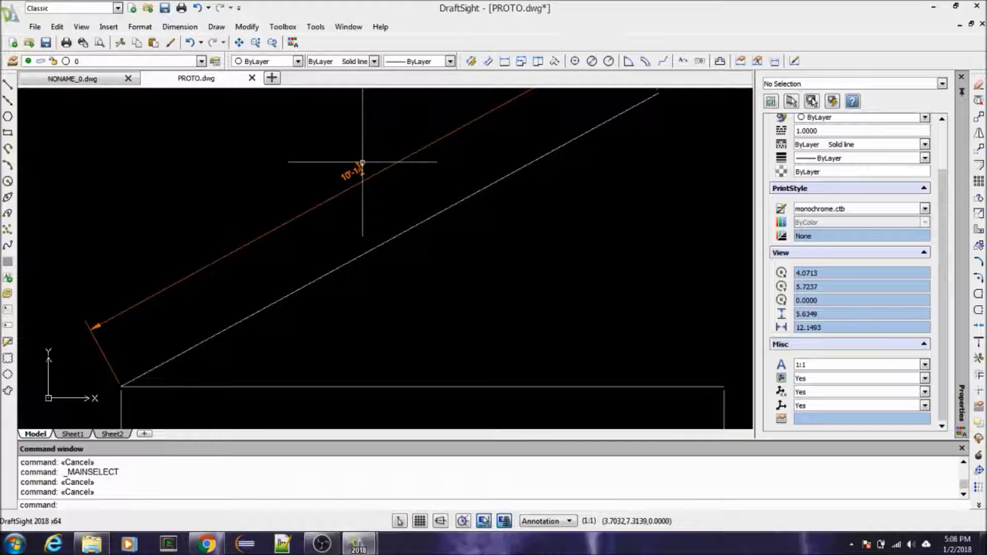
scroll(360, 167, down, 1)
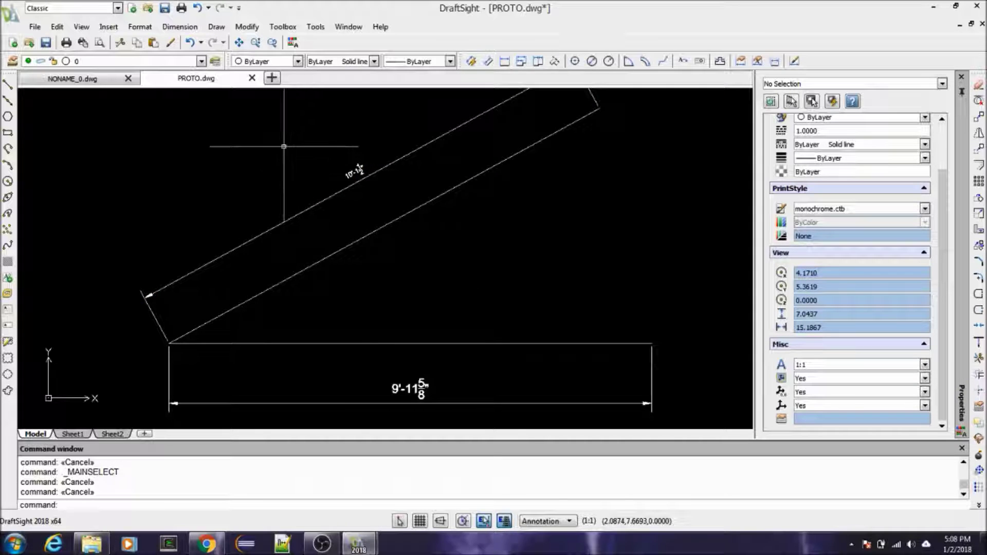
Step: Try to set the Standard dimension style's text height to .10 in the drafting style options
click(321, 30)
click(367, 266)
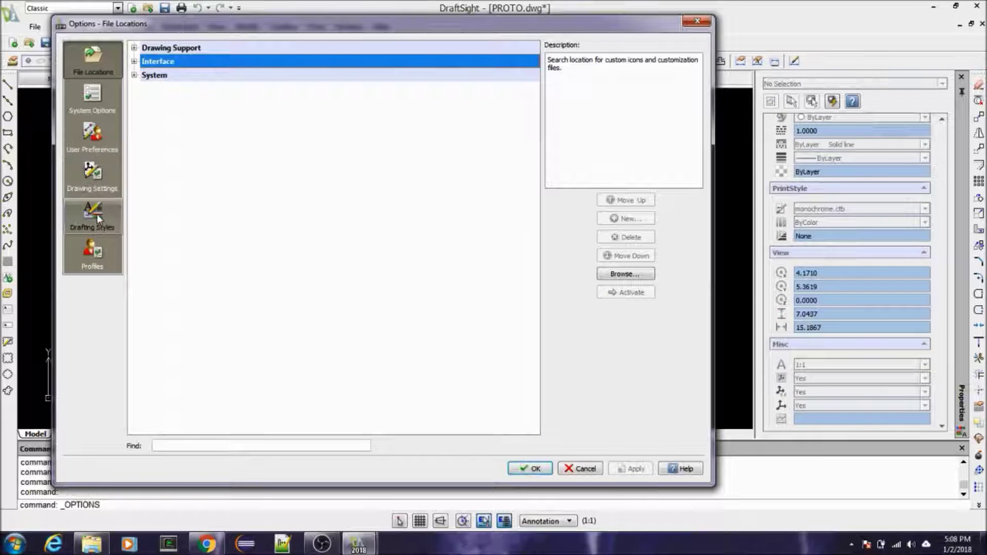
click(98, 217)
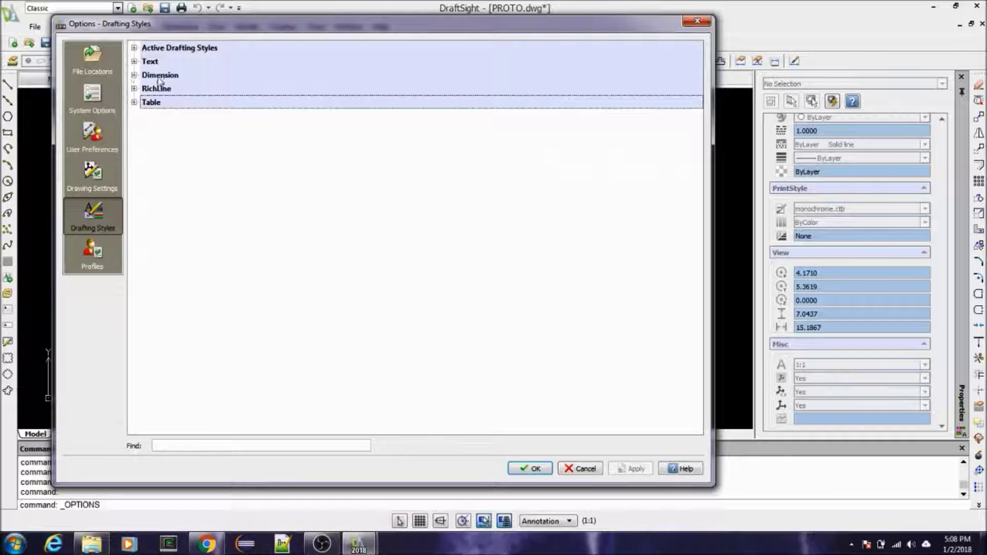
click(134, 76)
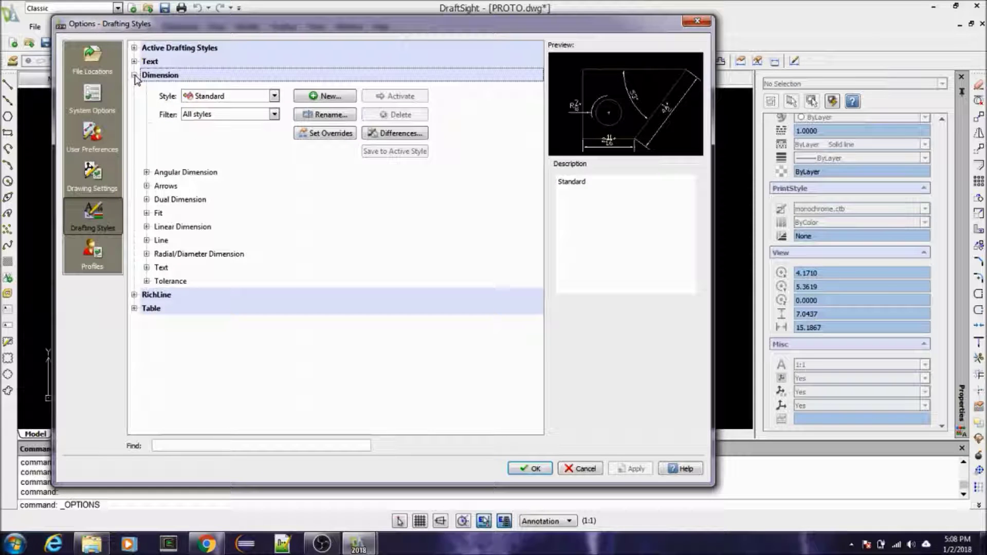
click(147, 268)
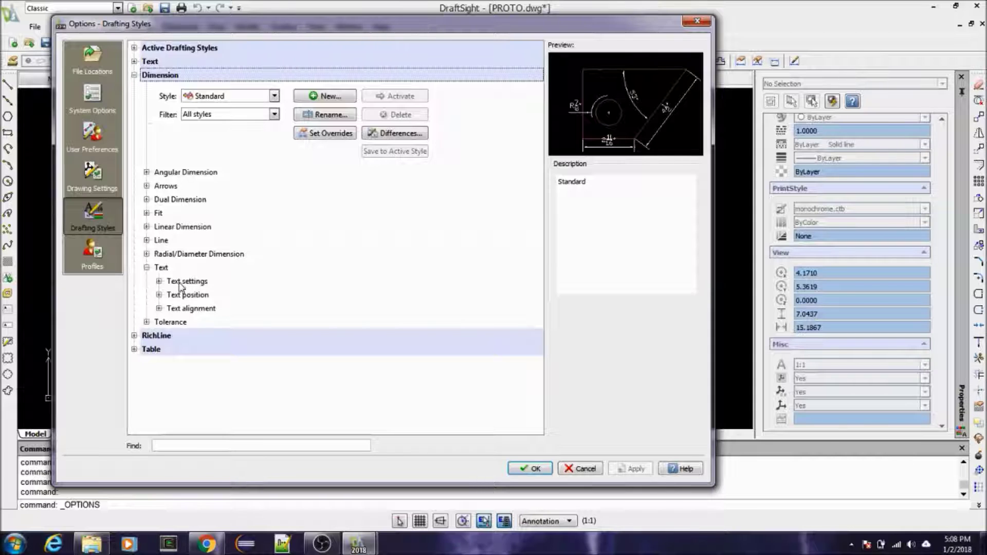
click(159, 282)
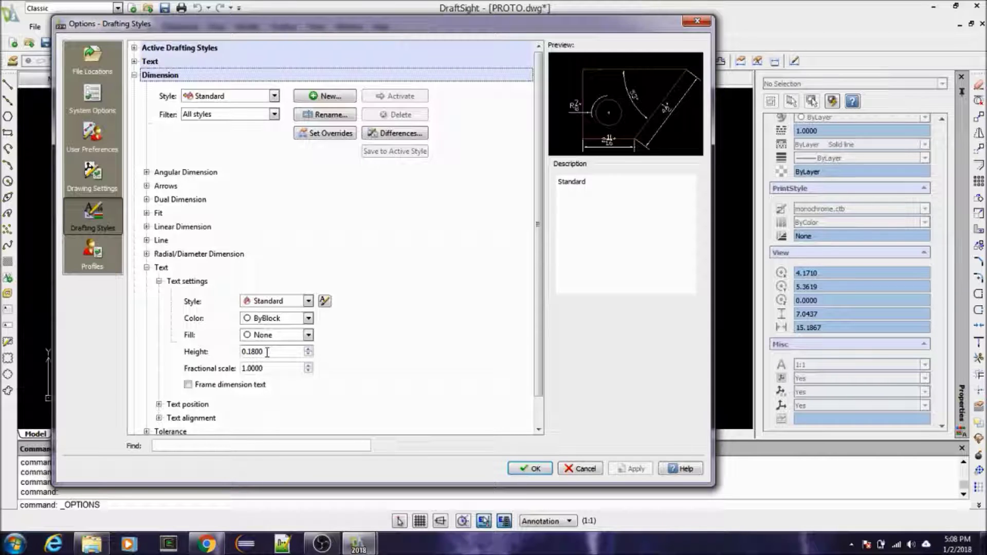
drag(273, 352, 219, 355)
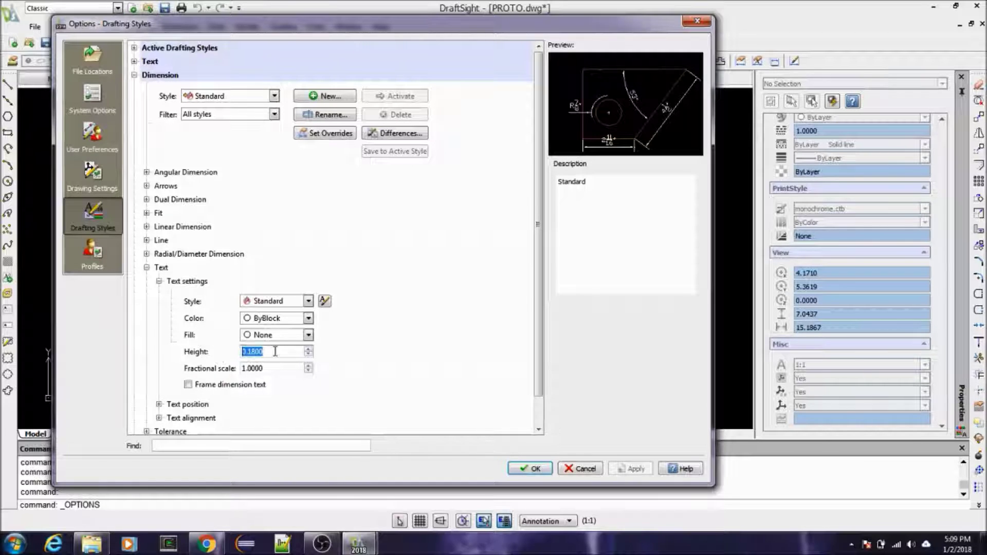
text(1)
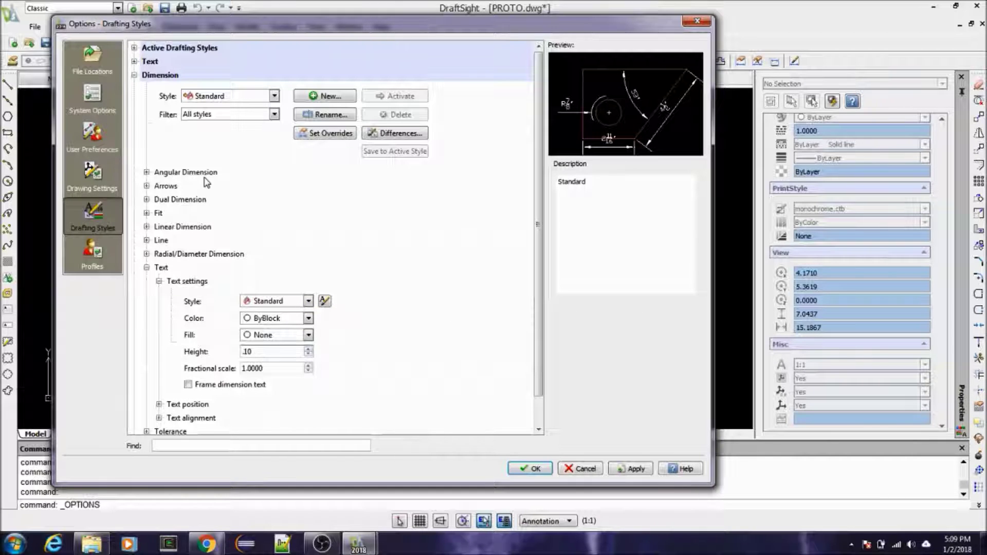
Step: Review the Standard text style and the dimension text settings, then accept and close the options
click(134, 61)
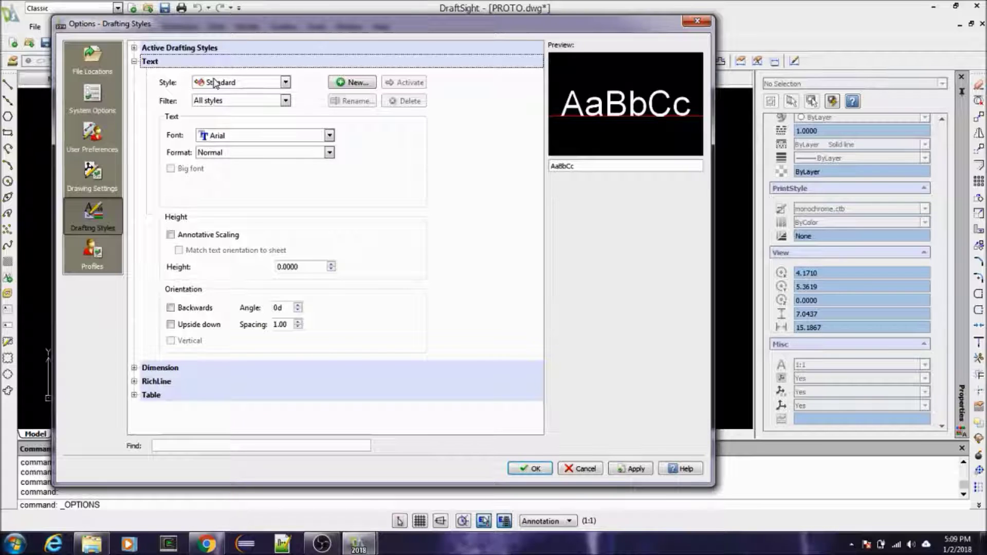
click(134, 62)
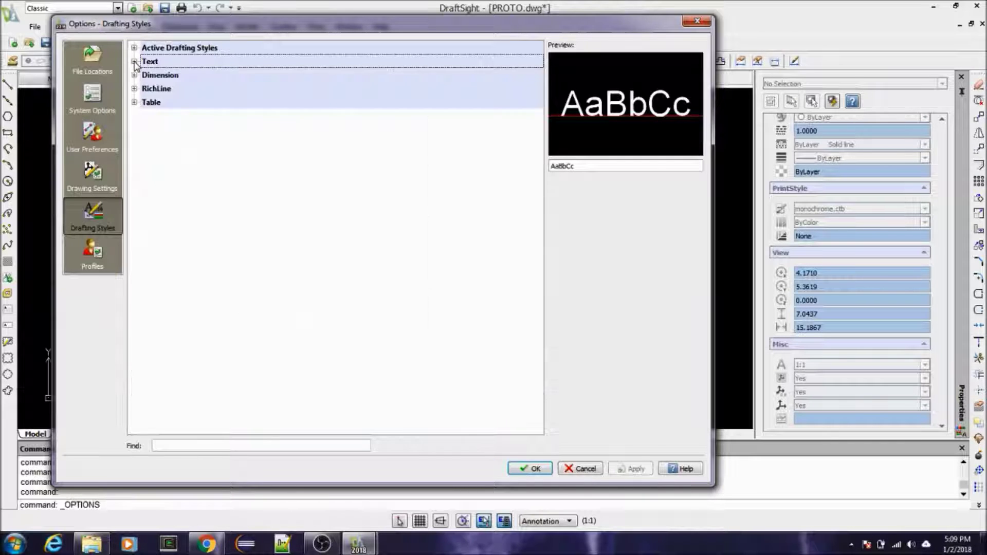
click(134, 75)
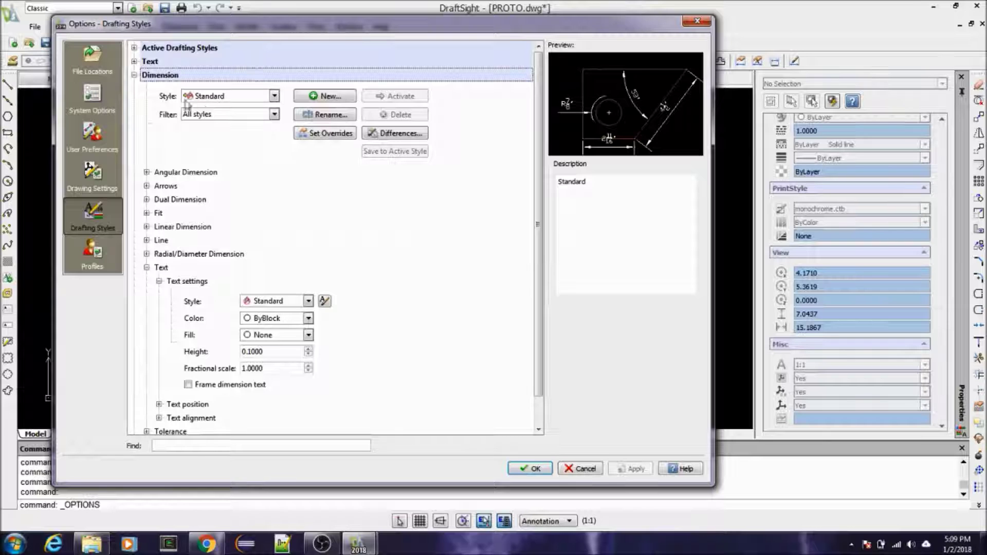
scroll(188, 116, down, 1)
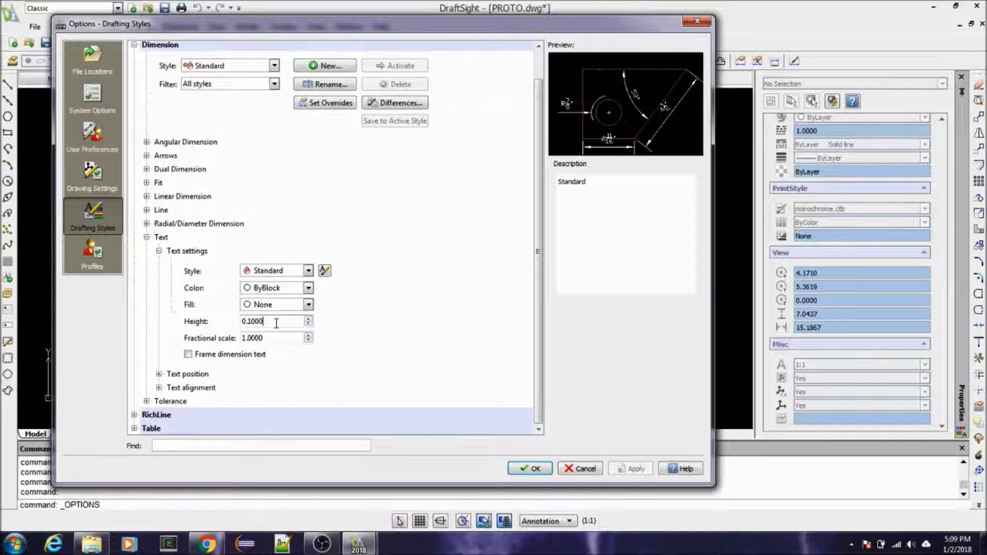
click(535, 469)
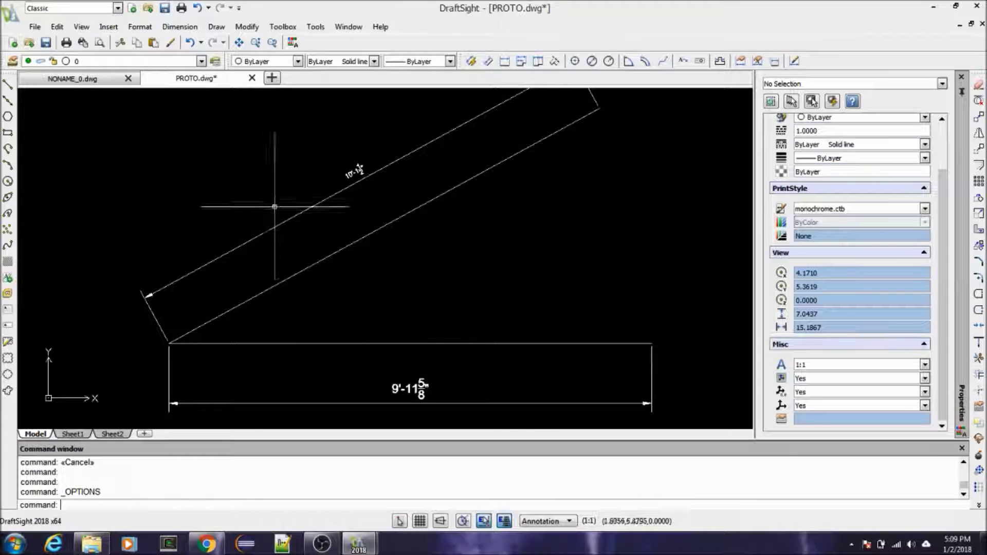
Step: Set the text height in the Standard dimension style to .10, apply it and close the options
click(315, 27)
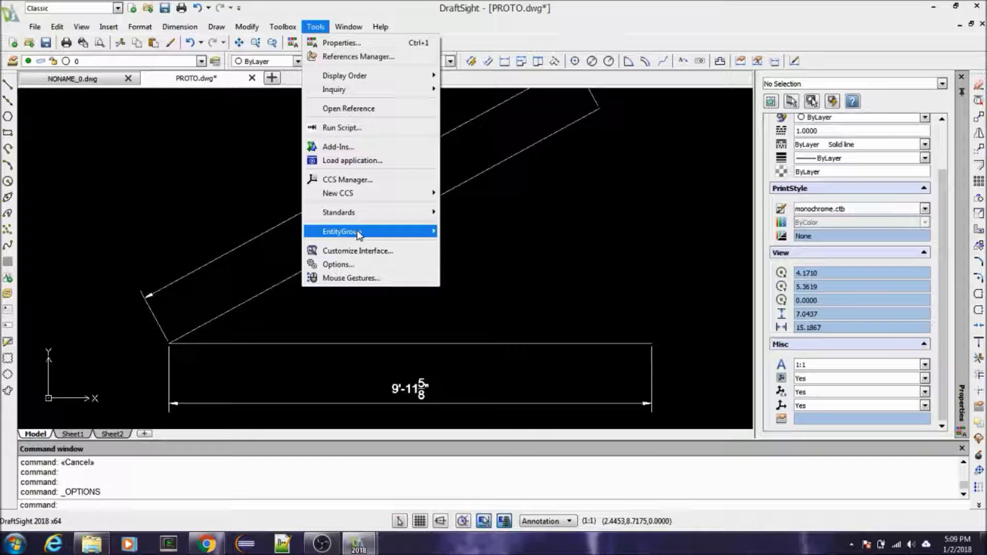
click(355, 264)
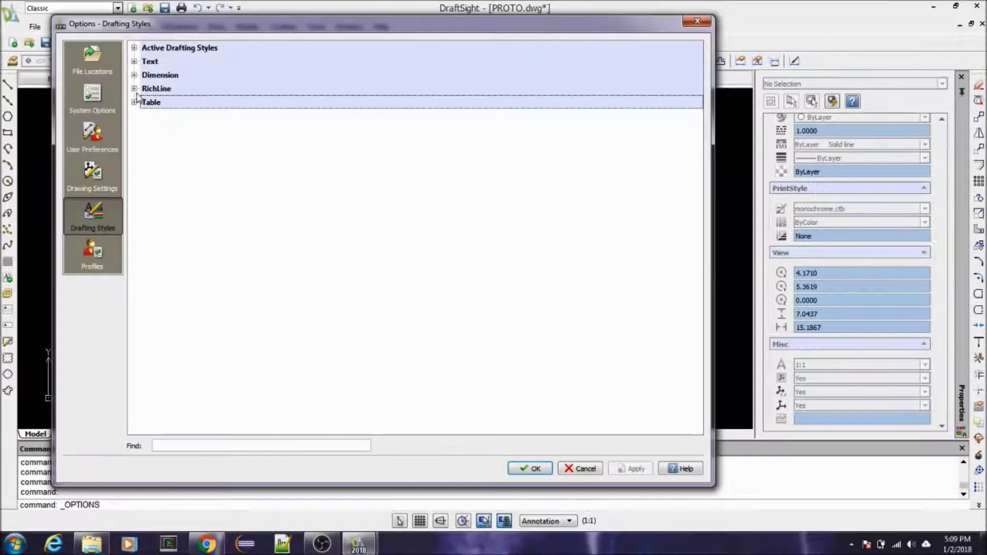
click(134, 75)
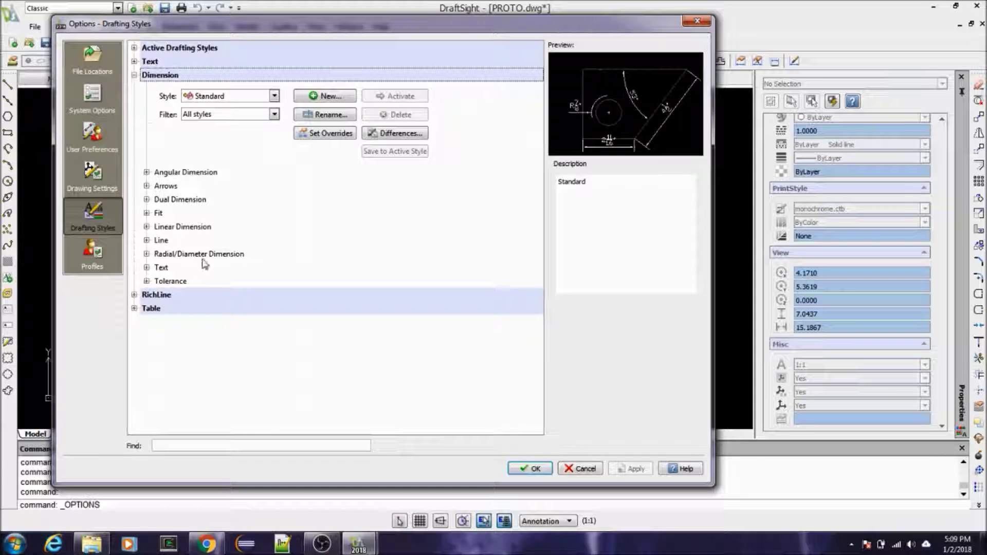
click(146, 268)
click(159, 281)
double_click(269, 352)
text(.10)
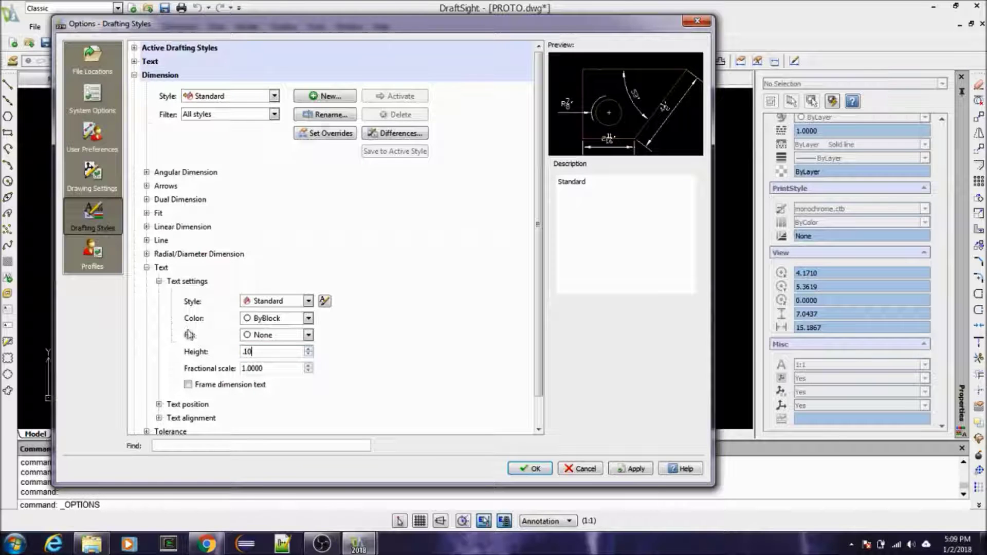
click(630, 469)
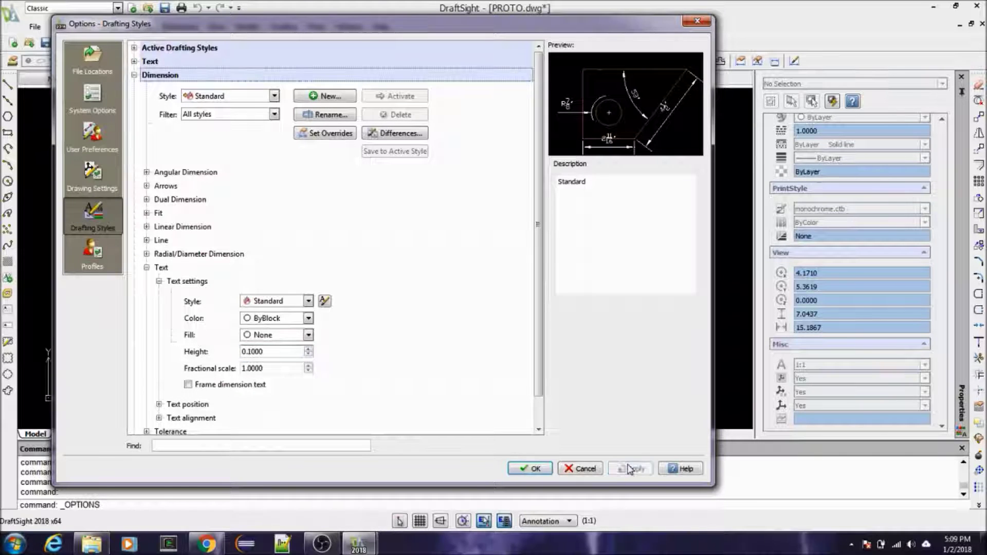
click(531, 468)
scroll(416, 366, up, 4)
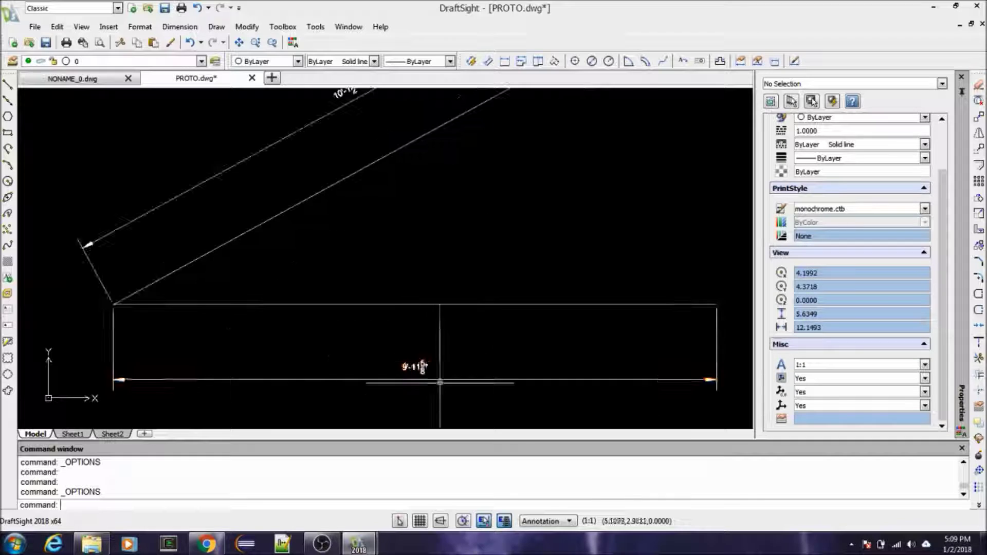
scroll(419, 366, down, 4)
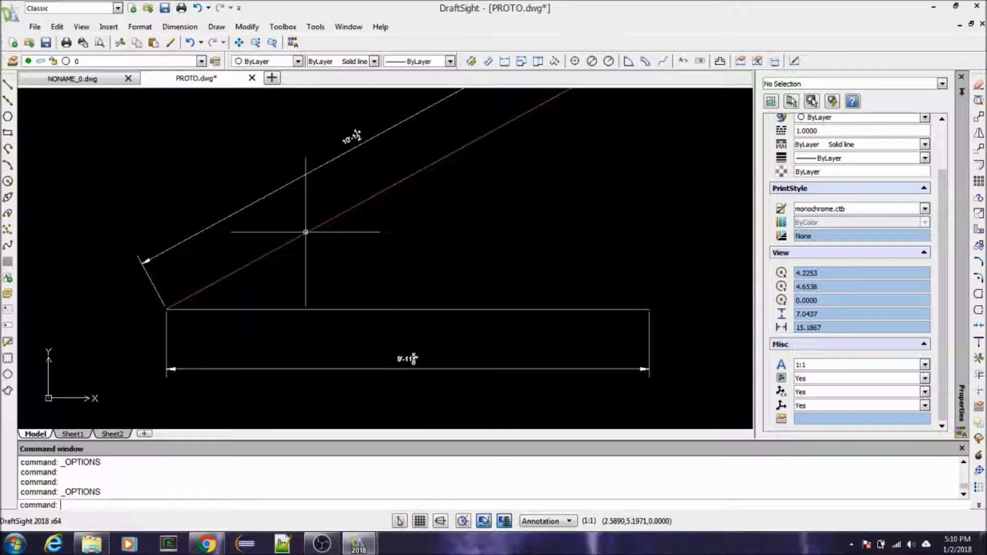
Step: Add an aligned dimension to the sloped line, placing it between the line and its existing dimension
text(DA)
key(Escape)
key(Escape)
click(180, 26)
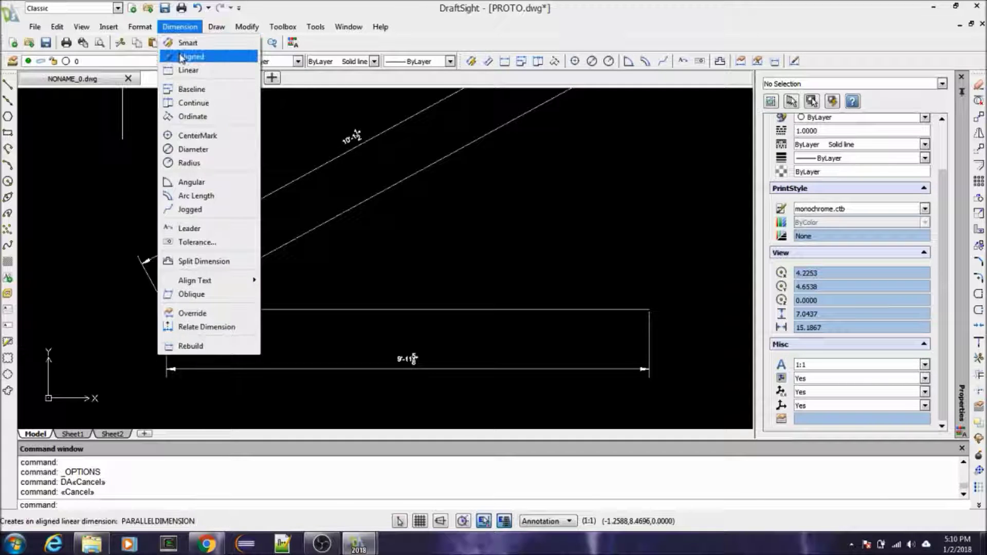
click(187, 57)
click(229, 270)
scroll(229, 278, down, 3)
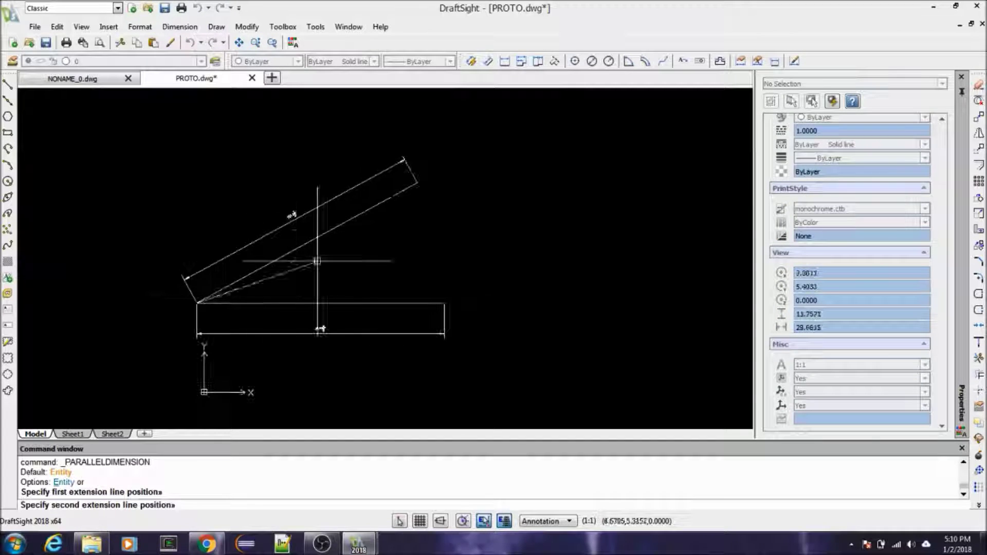
click(398, 192)
scroll(389, 214, up, 3)
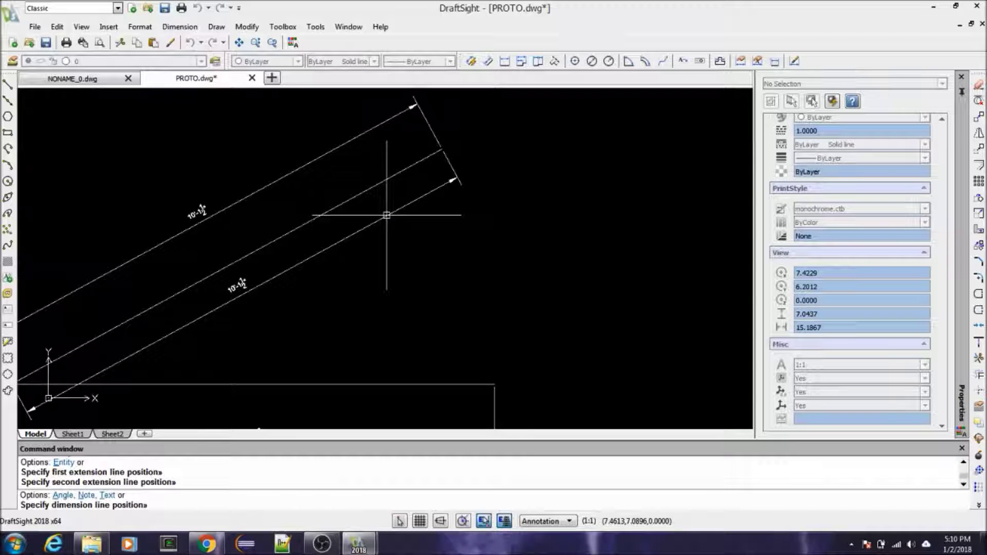
click(357, 161)
key(Escape)
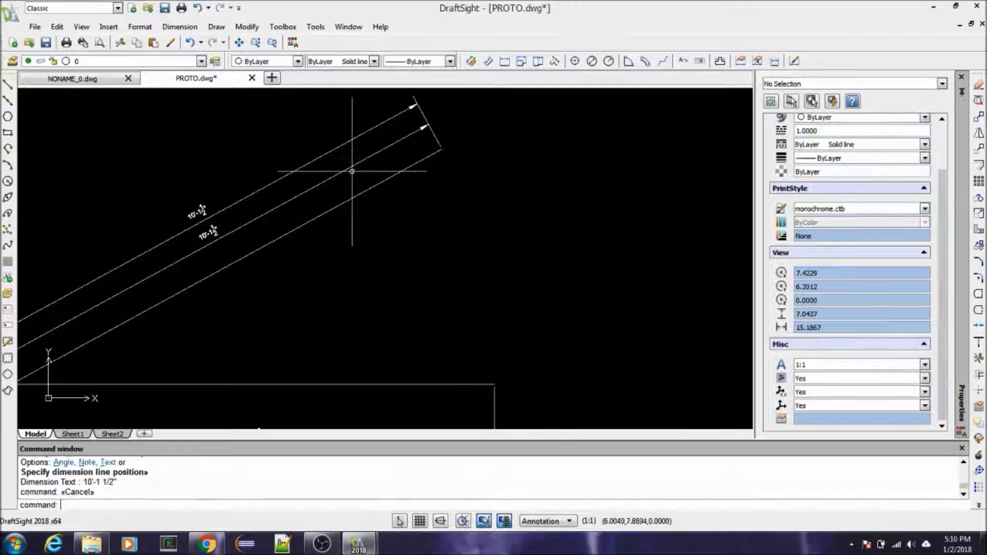
Step: Delete the extra aligned dimension closest to the sloped line
click(308, 200)
click(293, 193)
text(E)
key(Return)
scroll(378, 204, down, 2)
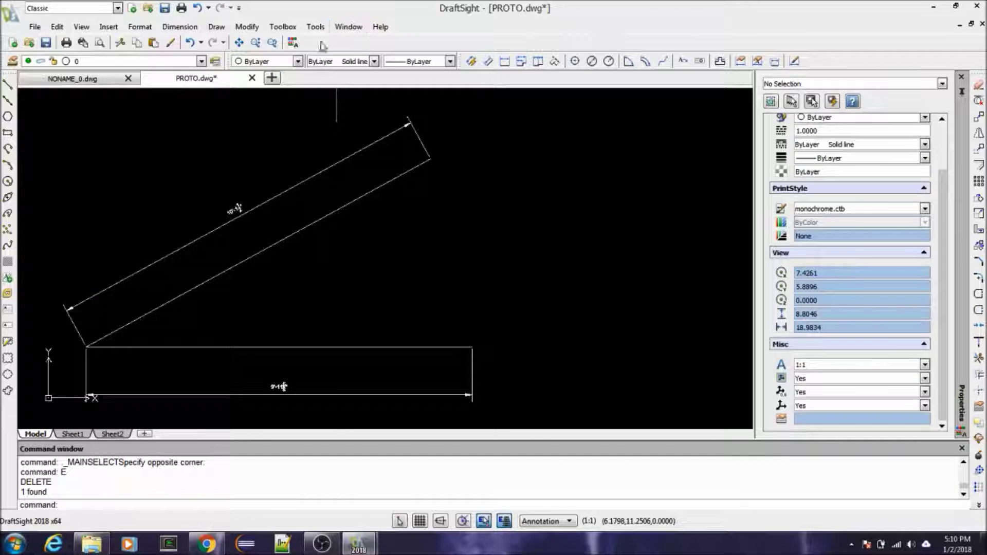
Step: Change the font of the Standard text style to Stylus BT in the drafting style options, apply it and close the options
click(316, 27)
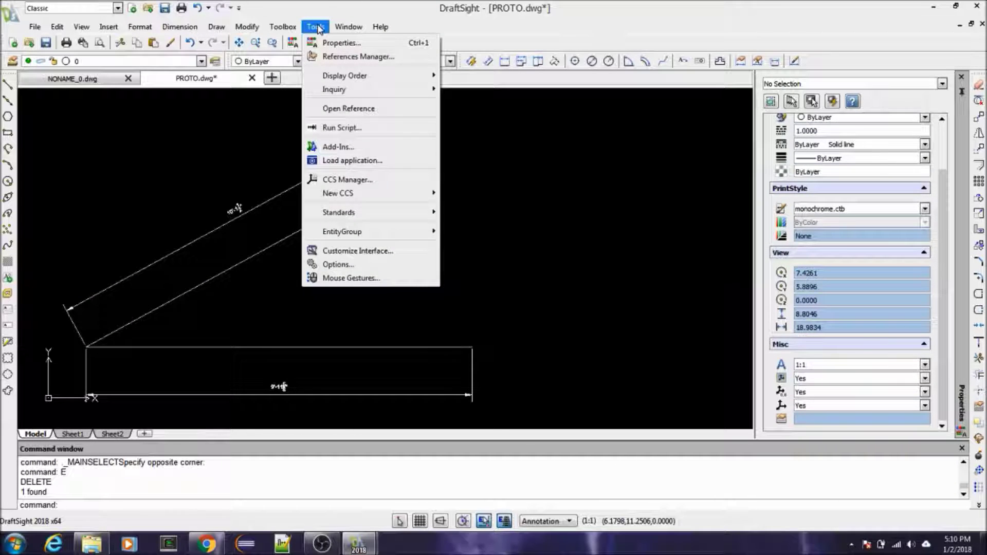
click(343, 265)
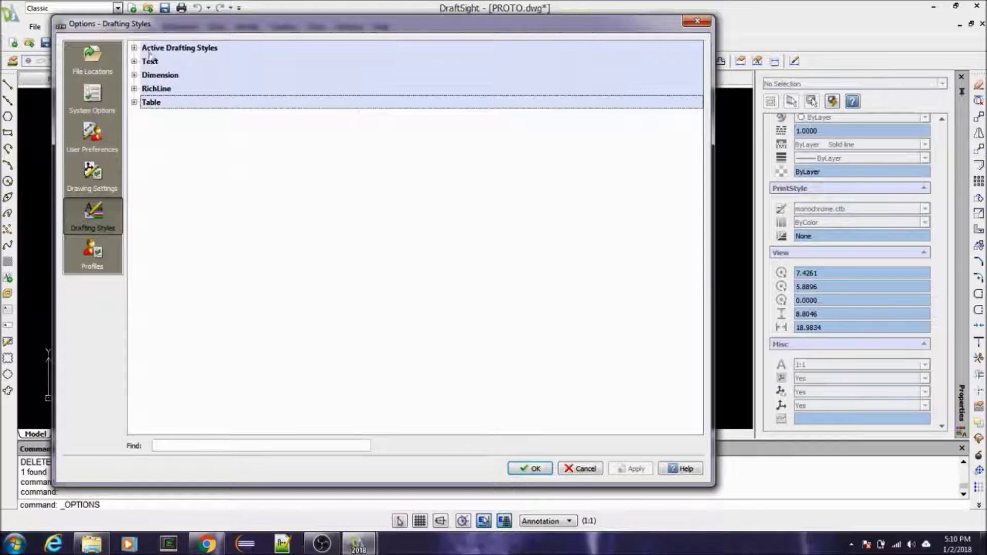
click(150, 61)
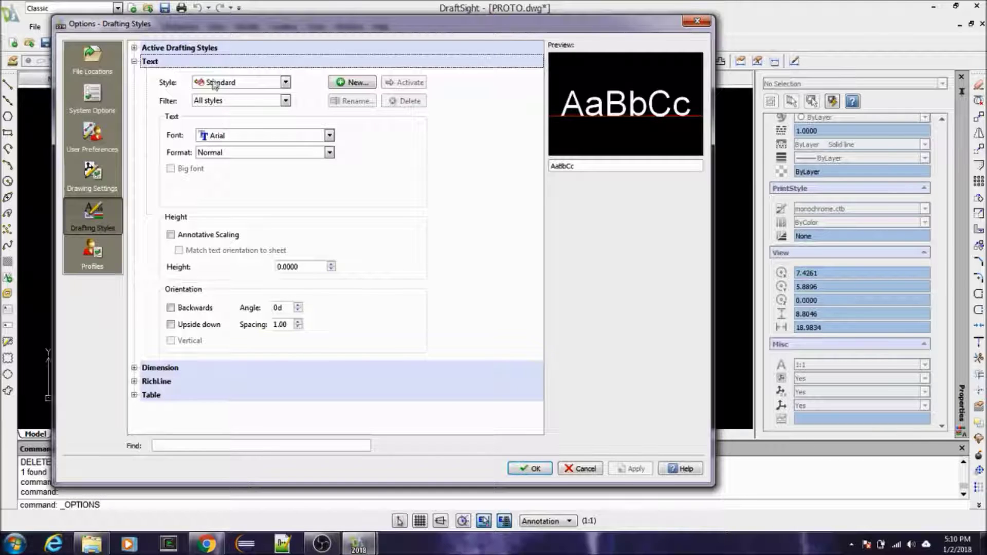
click(222, 135)
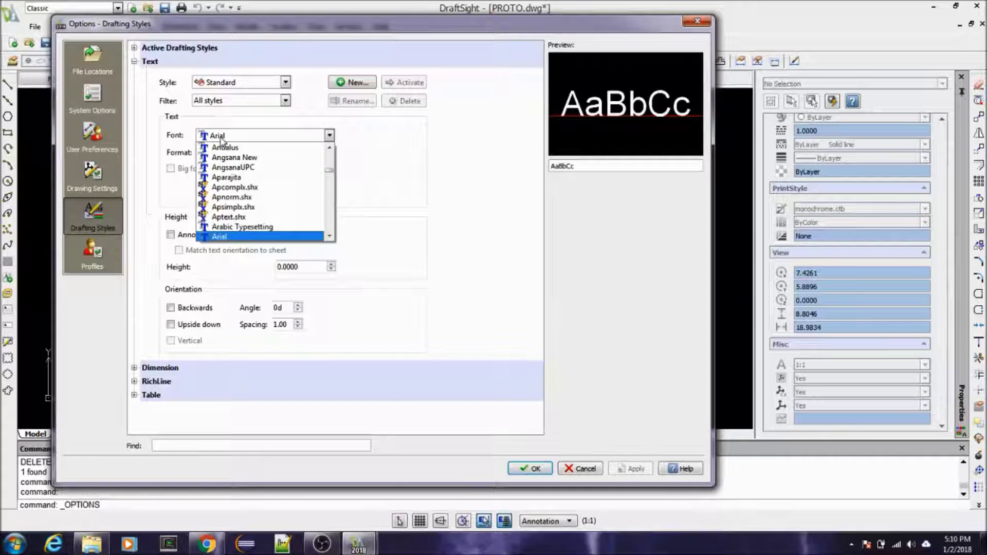
text(sty)
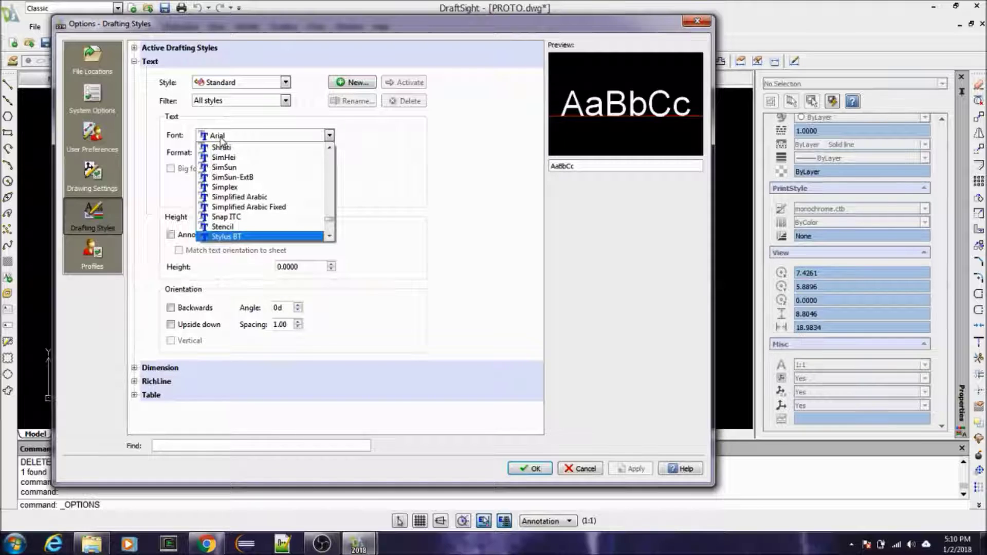
click(252, 236)
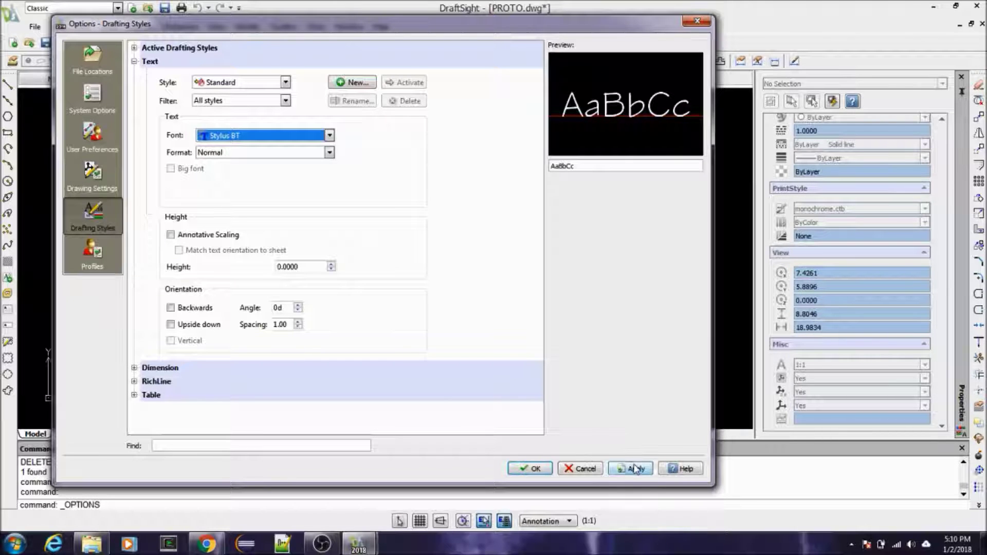
key(alt+a)
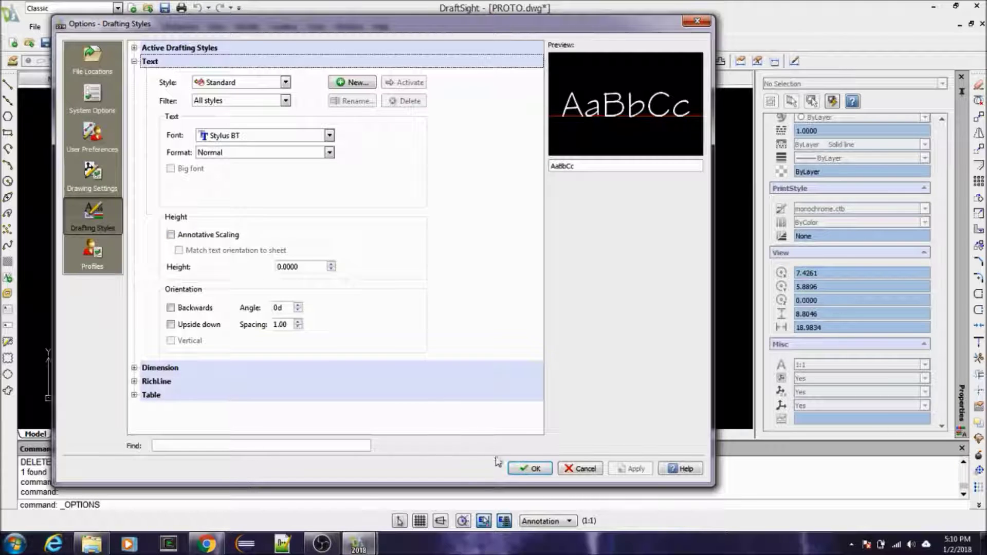
click(529, 470)
Step: Add a multiline note reading "MY FIRST RAILROAD LAYOUT" in a box about 4.7 wide, between the sloped and horizontal lines
scroll(412, 237, up, 1)
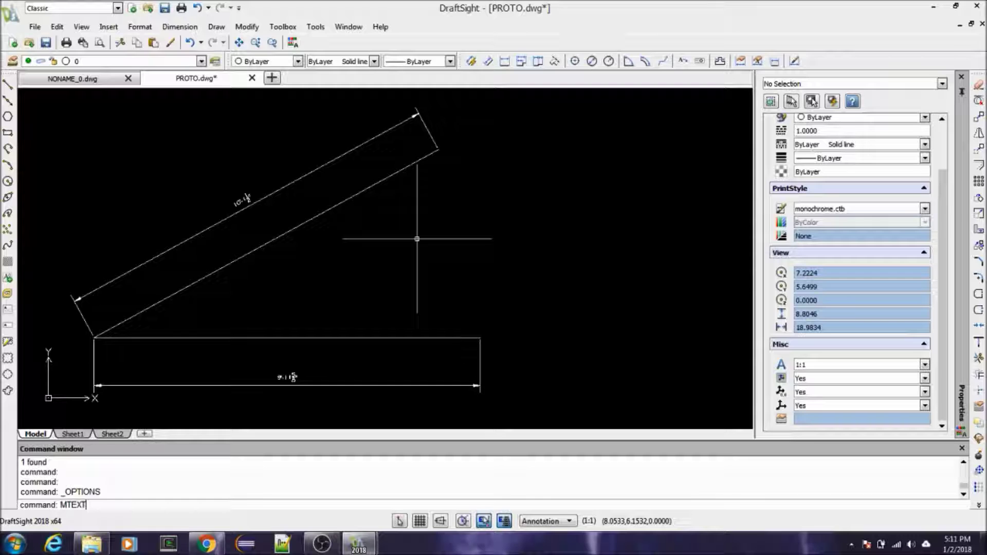
key(Return)
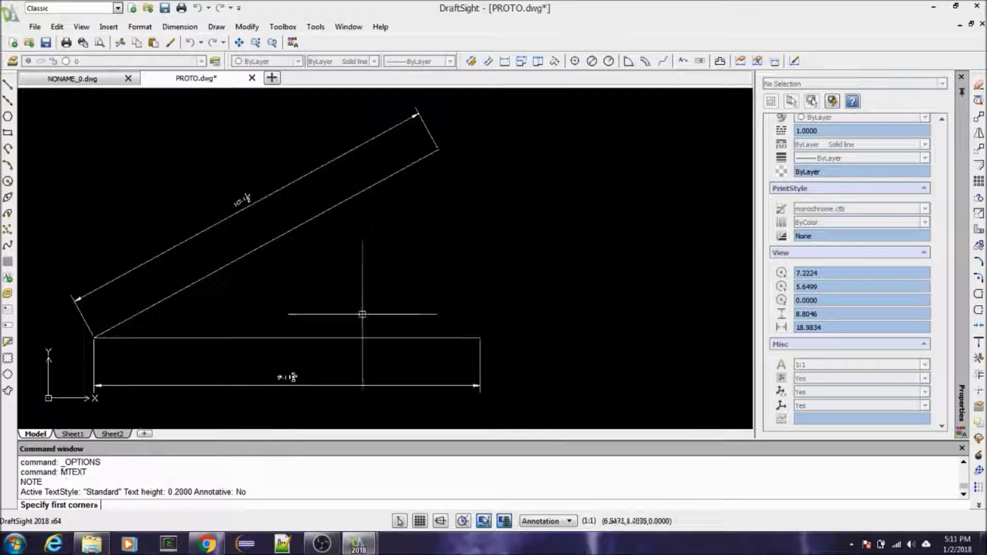
click(389, 279)
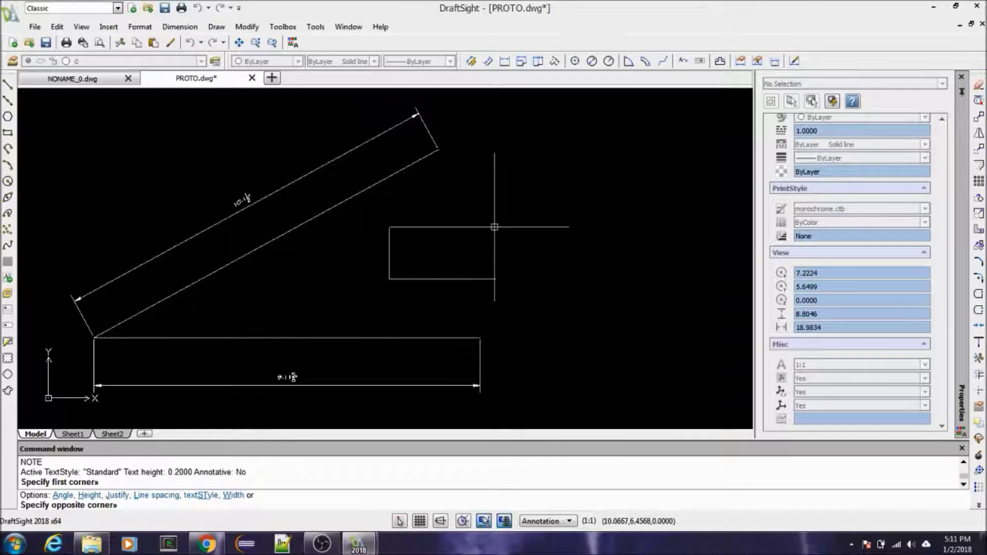
click(572, 229)
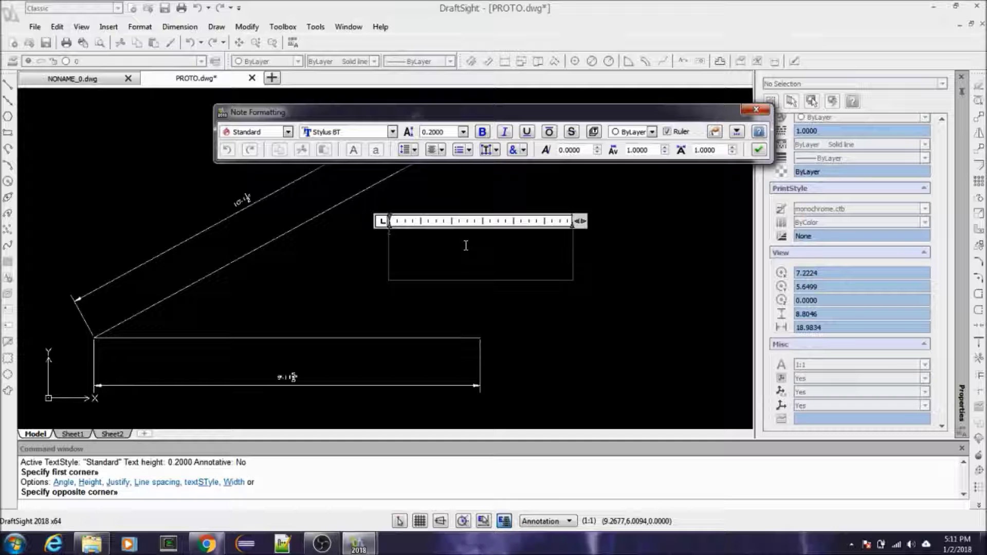
text(mY)
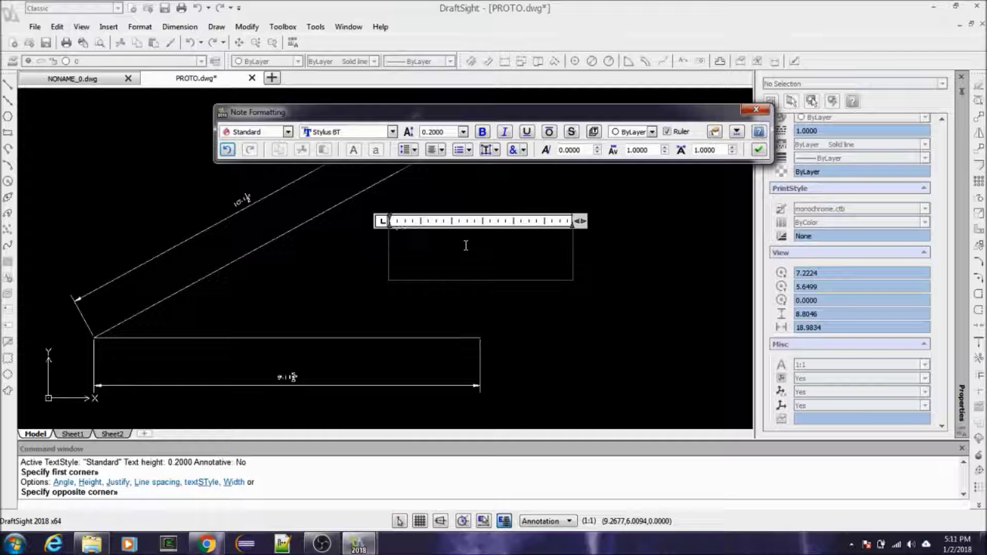
text(MY FIRST RAILROAD LAYOUT)
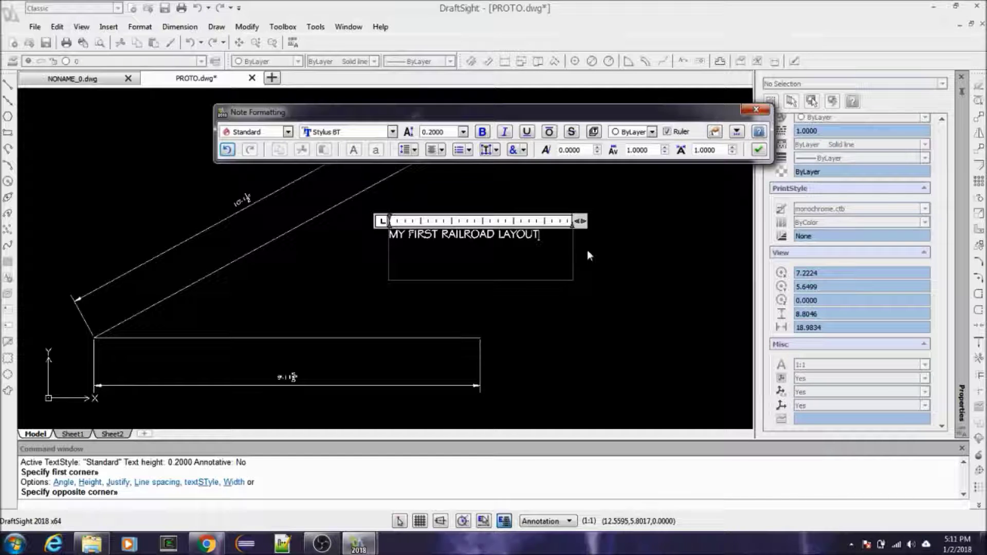
click(614, 263)
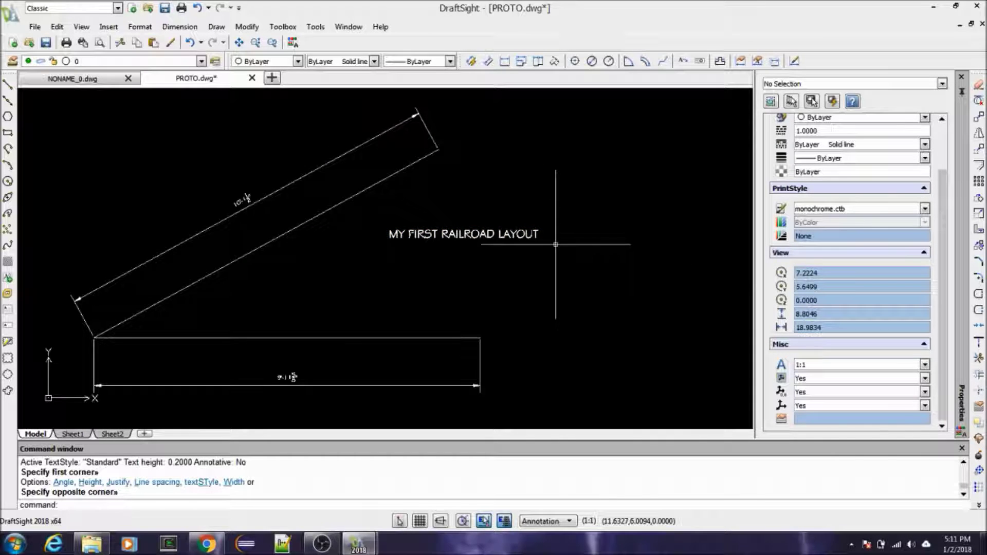
Step: Try to set the title note's text height to .35
scroll(550, 235, up, 1)
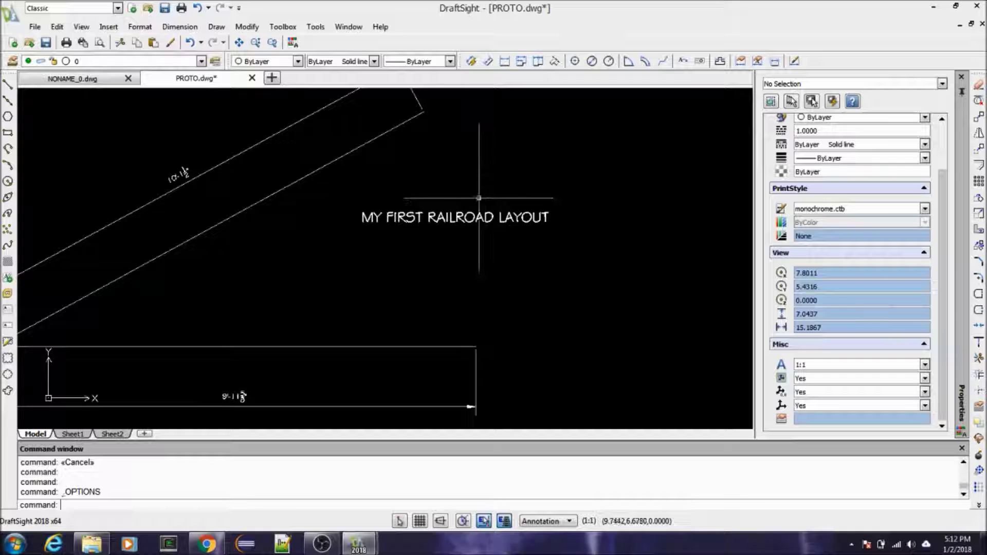
double_click(467, 218)
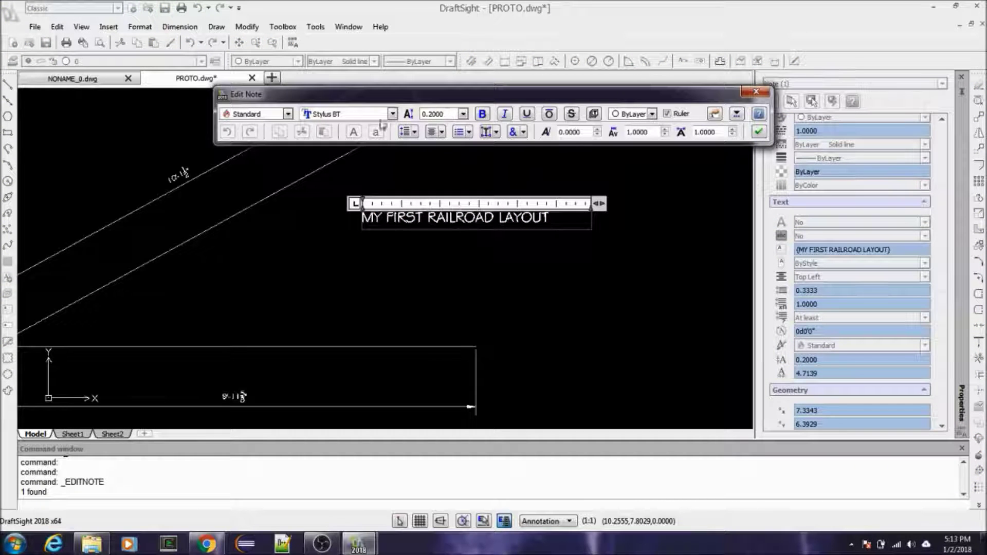
double_click(449, 114)
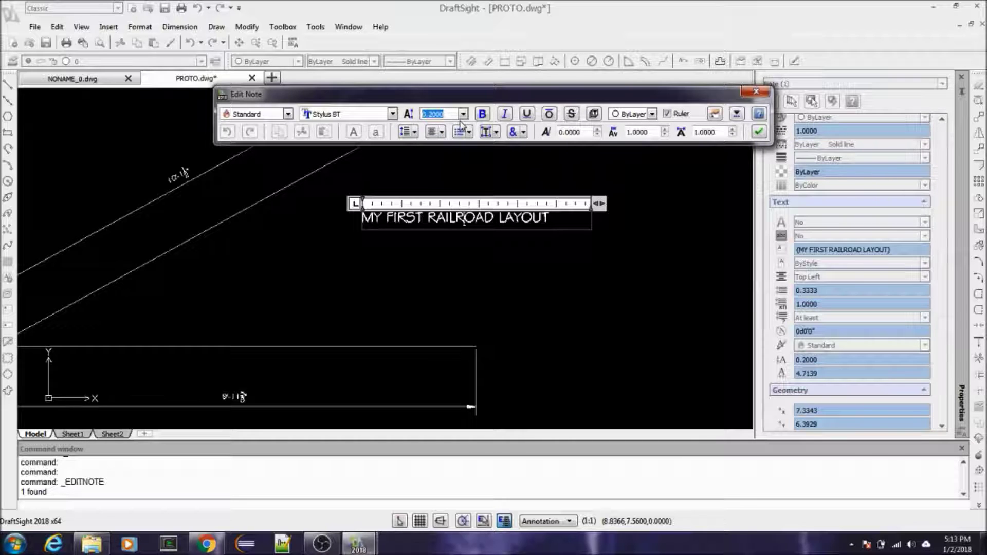
text(.35)
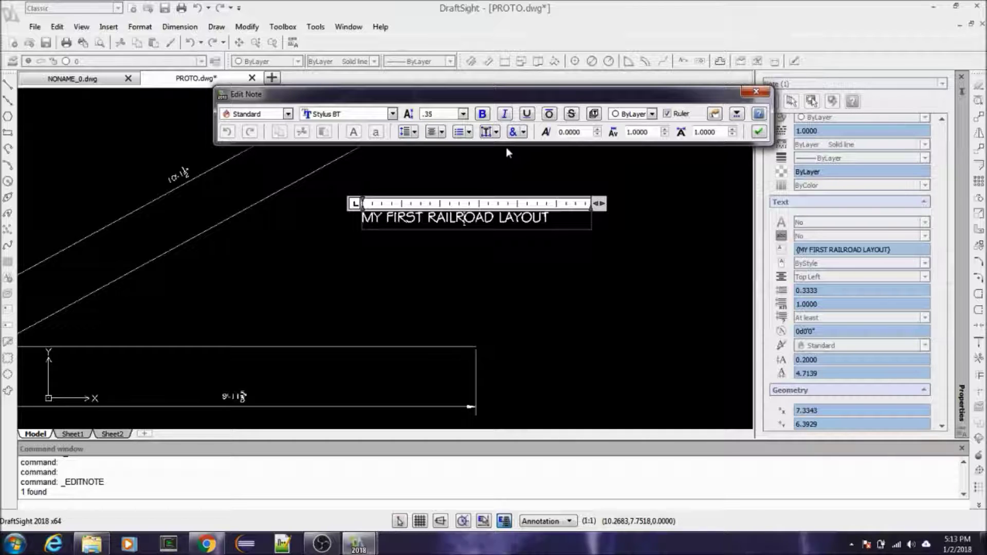
Step: Underline the whole text of the title note and finish editing it
click(572, 219)
drag(572, 220, 391, 218)
click(572, 220)
drag(572, 220, 363, 221)
click(445, 114)
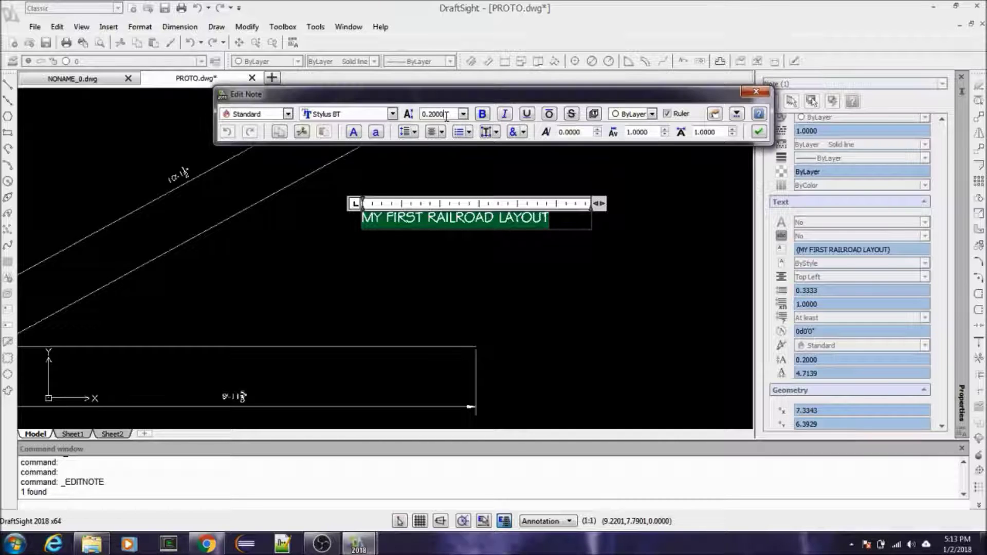
text(1)
click(481, 114)
click(528, 114)
click(650, 262)
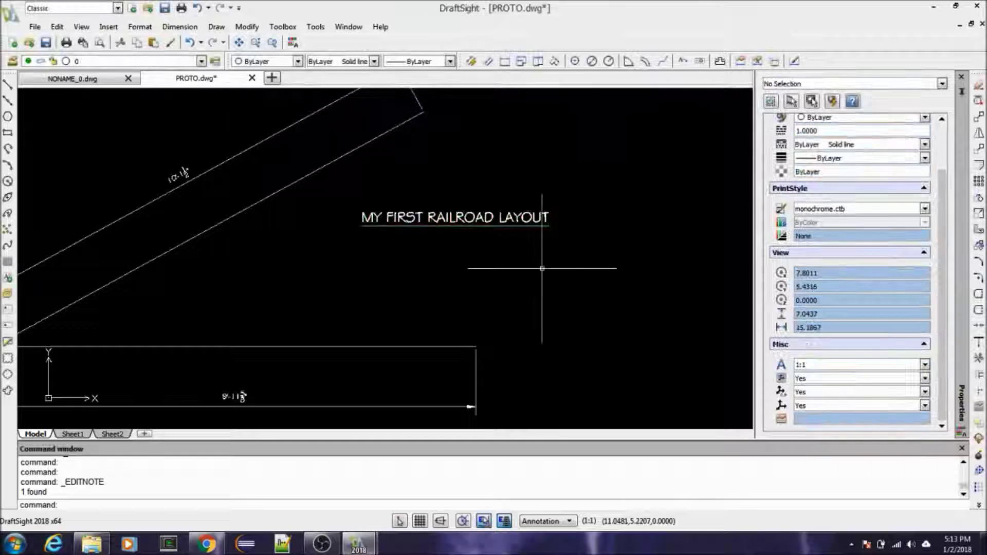
double_click(535, 217)
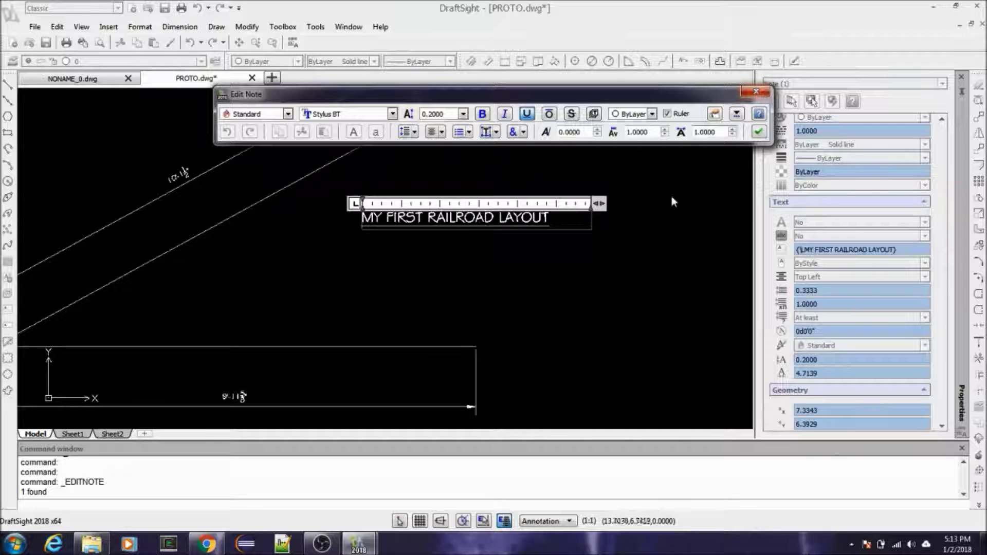
click(756, 92)
key(Escape)
key(Escape)
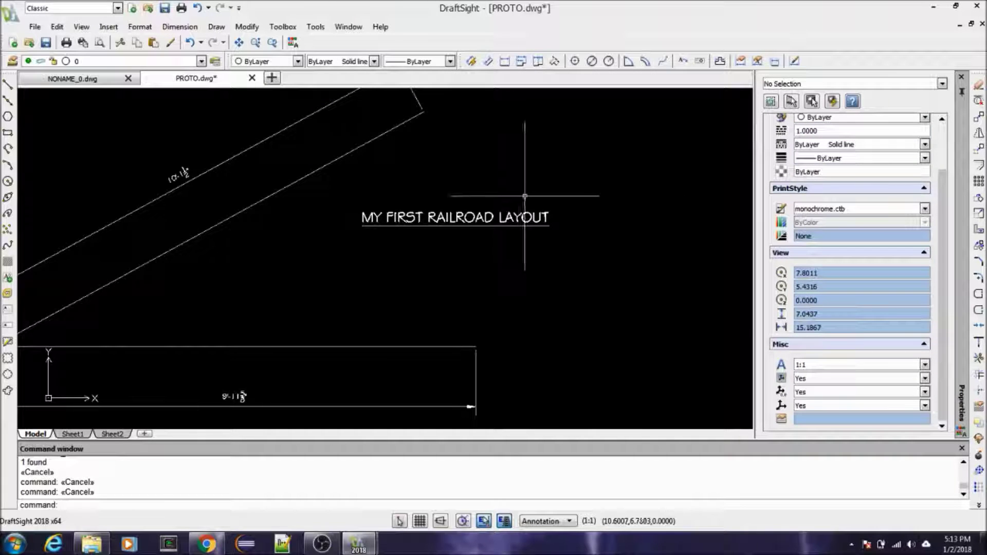
Step: Move the title note by its grip to the empty area above the lower end of the sloped line, and deselect it
click(463, 216)
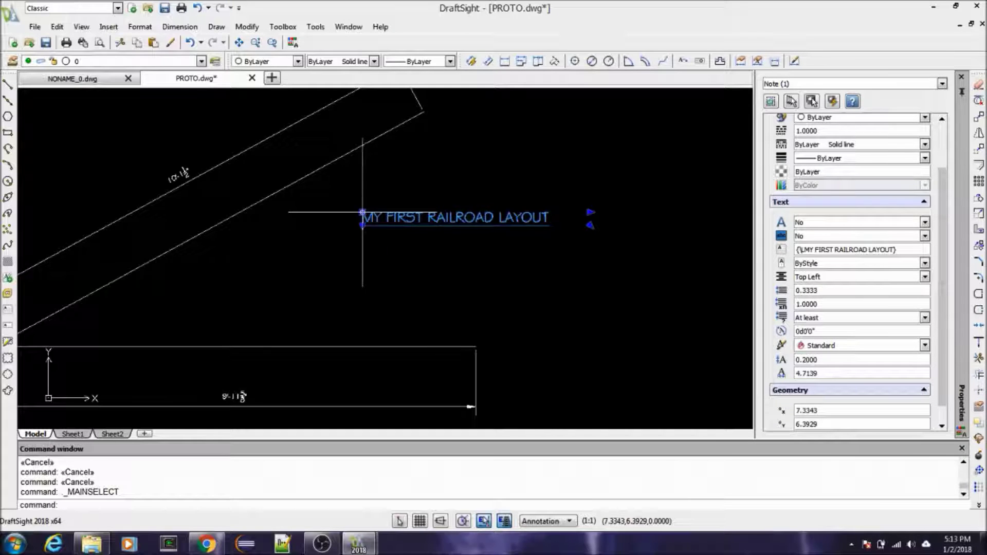
click(361, 212)
scroll(409, 228, down, 2)
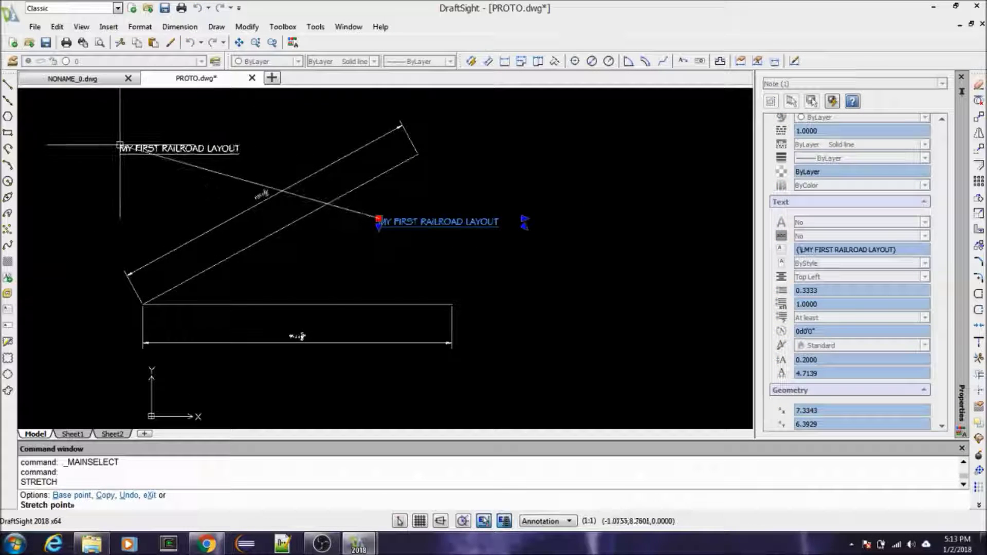
click(114, 138)
key(Escape)
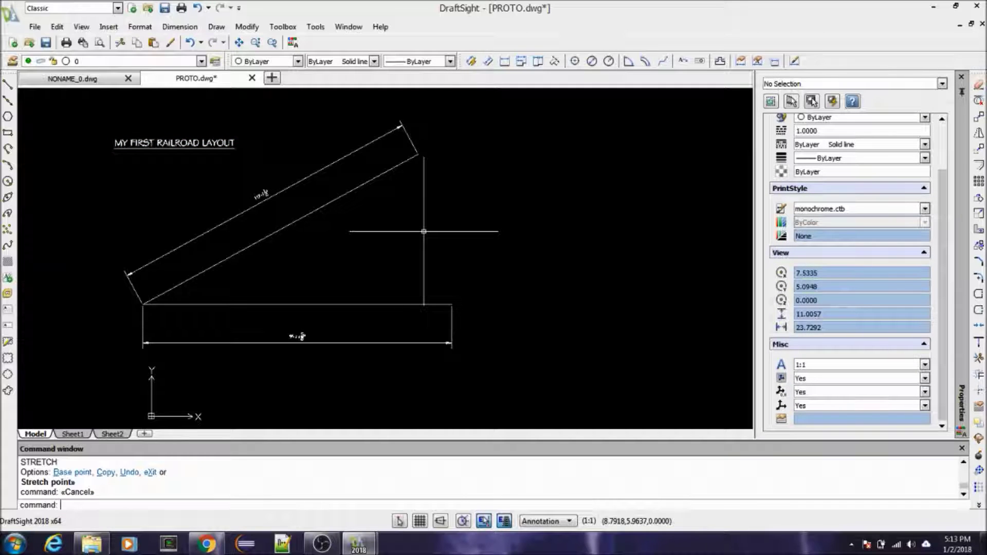
scroll(93, 129, up, 2)
click(159, 161)
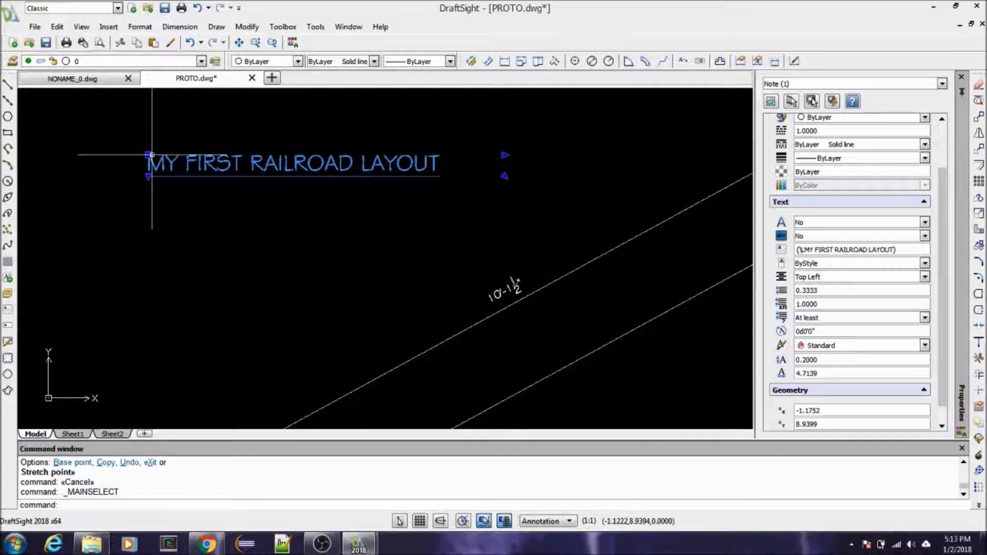
click(148, 155)
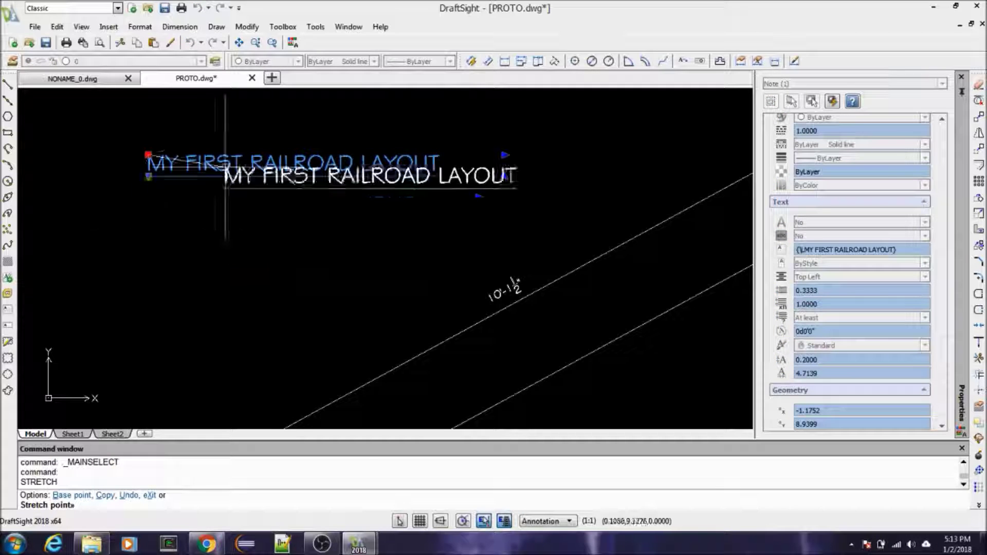
key(Escape)
scroll(237, 211, down, 2)
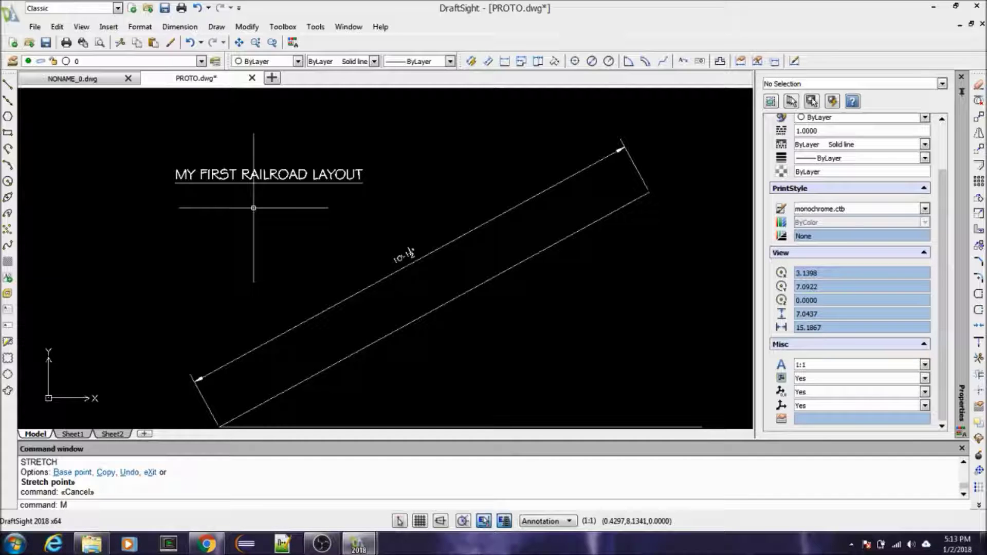
key(Return)
click(262, 175)
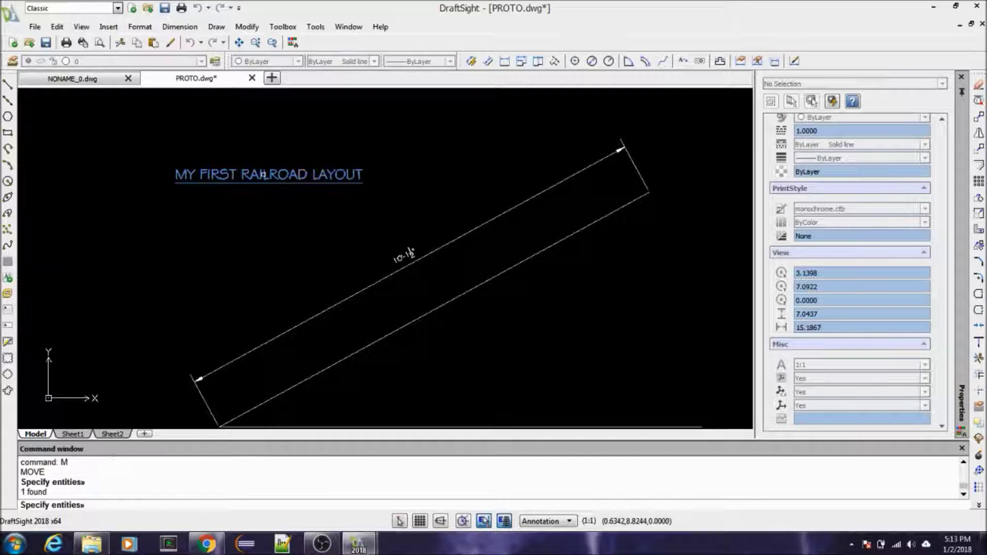
key(Return)
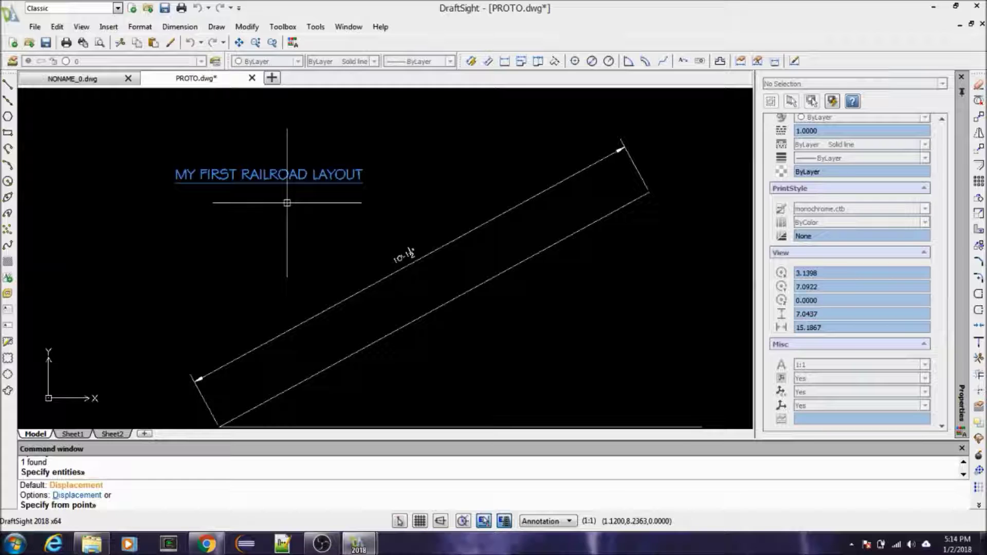
click(263, 152)
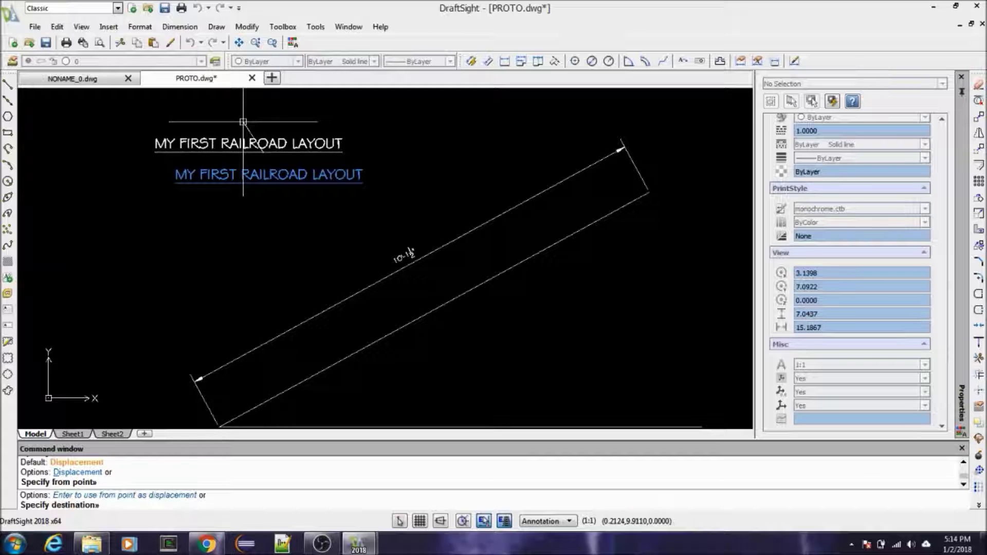
key(Escape)
key(Escape)
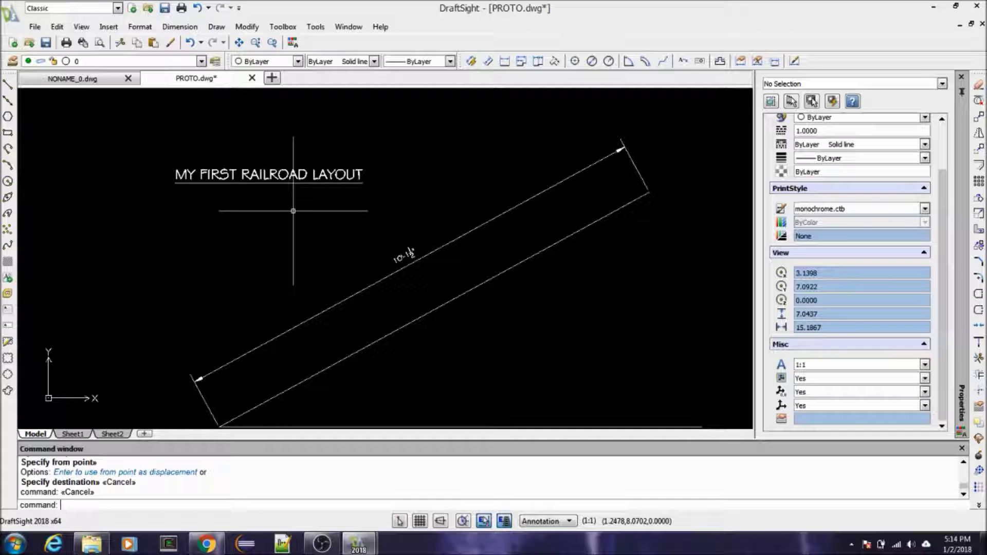
scroll(302, 183, down, 2)
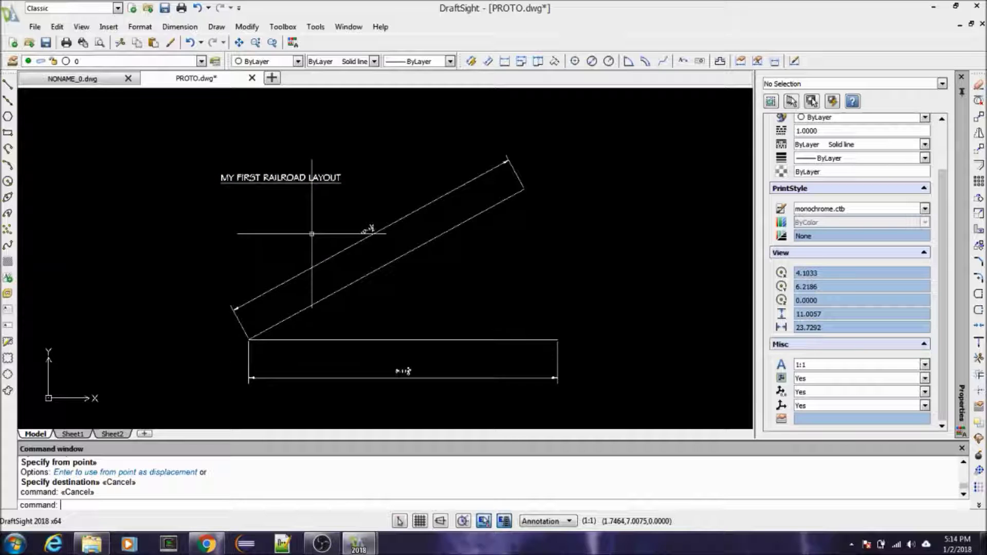
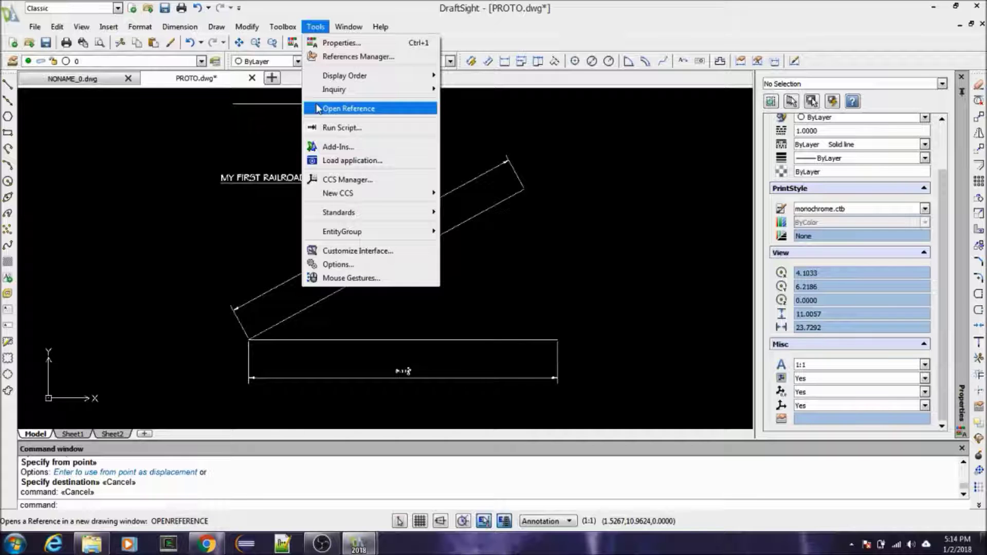
click(295, 133)
key(Escape)
key(Escape)
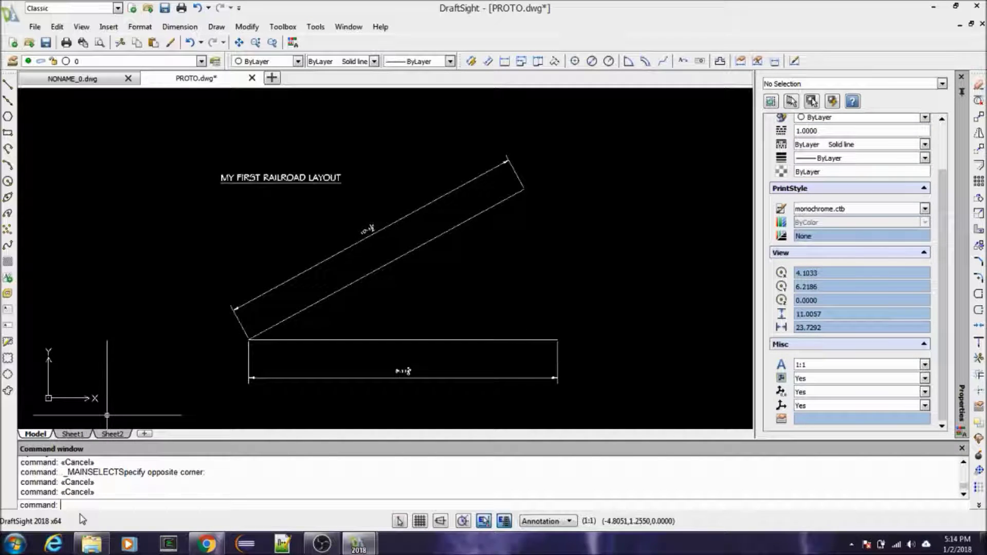
click(174, 28)
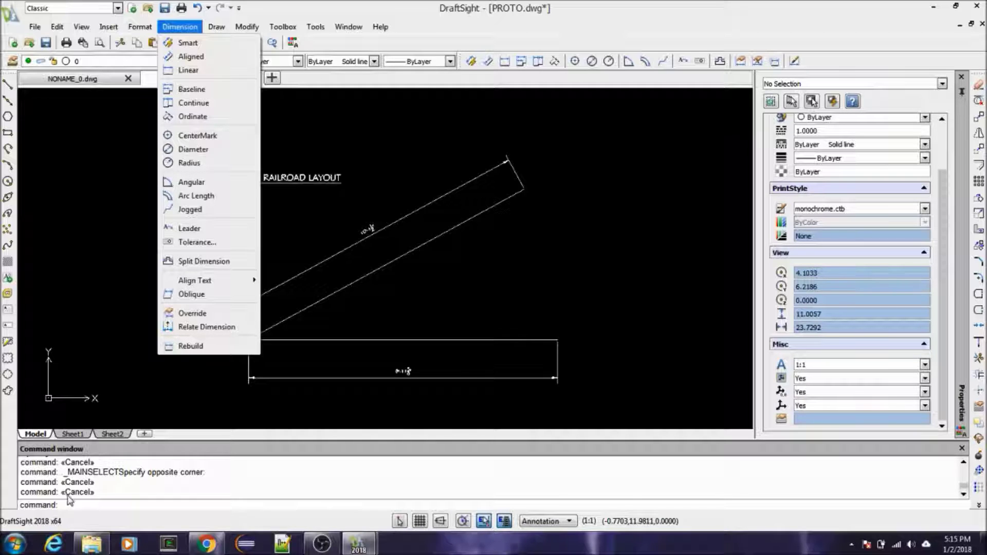
click(90, 242)
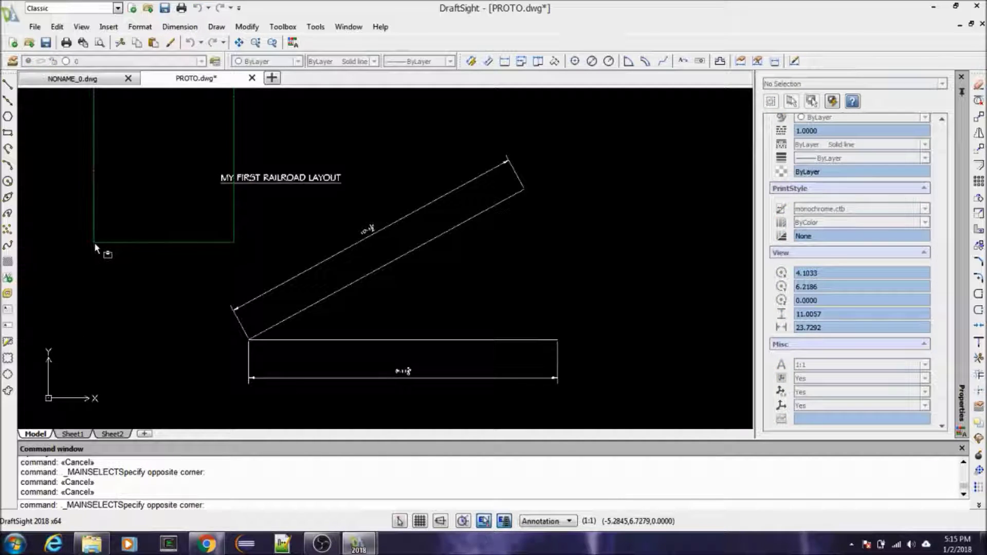
key(Escape)
key(Escape)
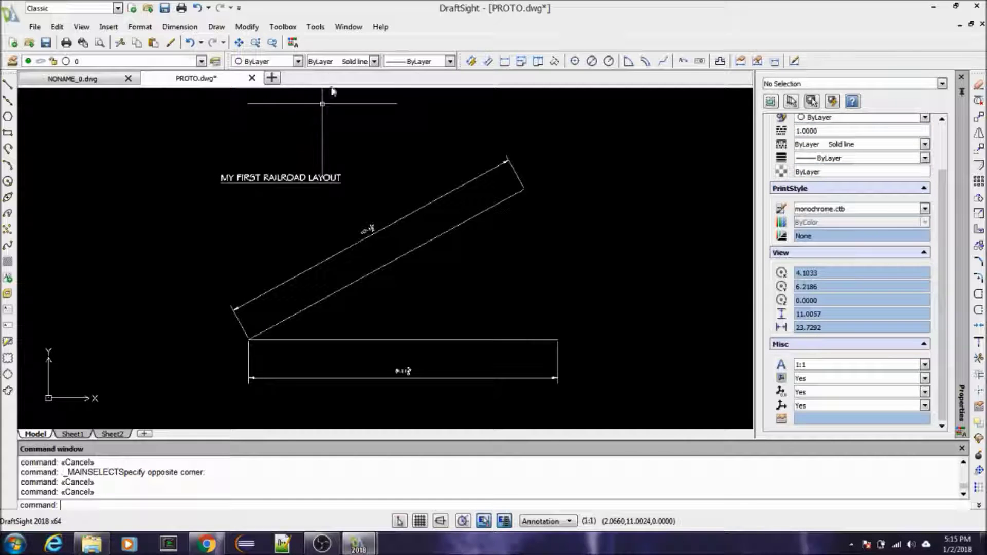
Step: Open the program options and expand the command aliases in the user preferences
click(319, 28)
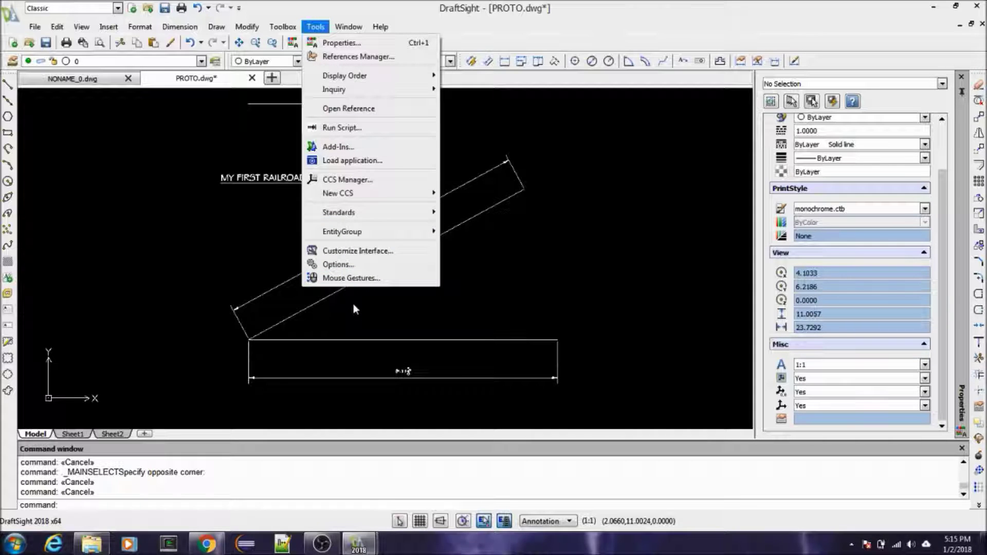
click(356, 265)
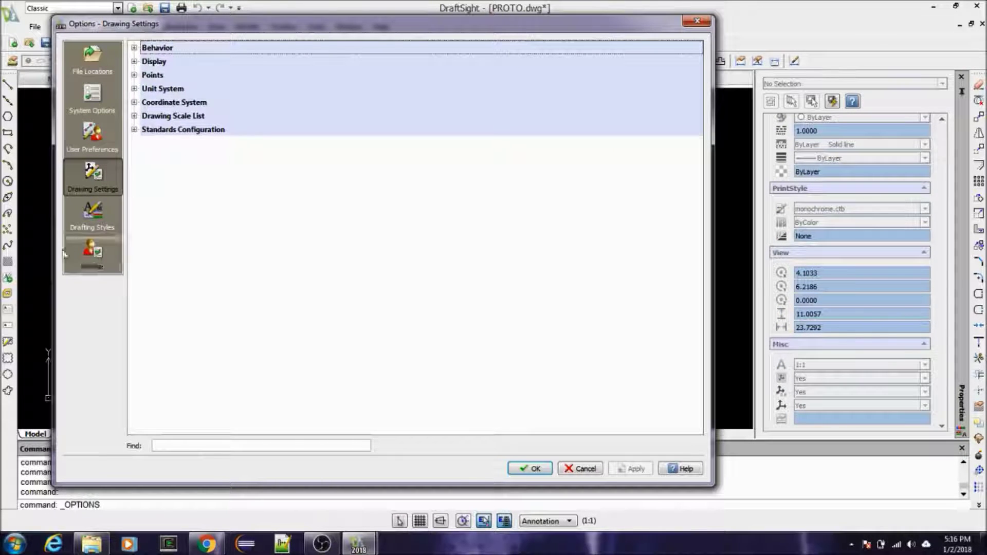
click(92, 225)
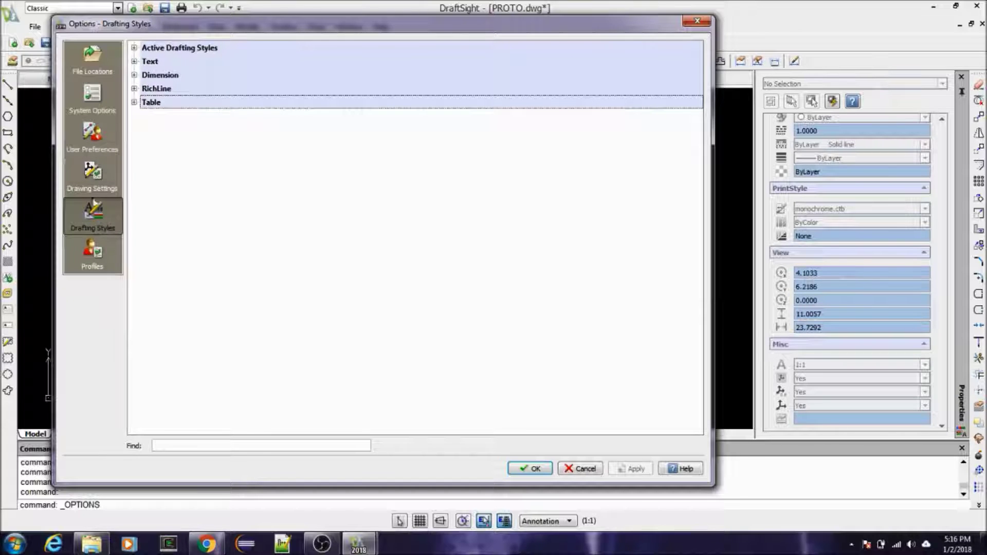
click(98, 181)
click(83, 148)
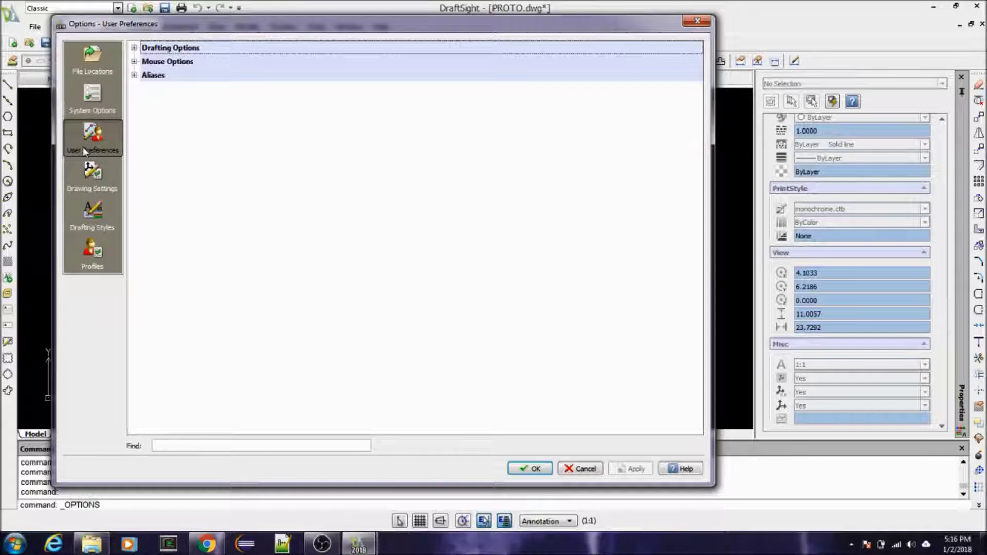
click(134, 75)
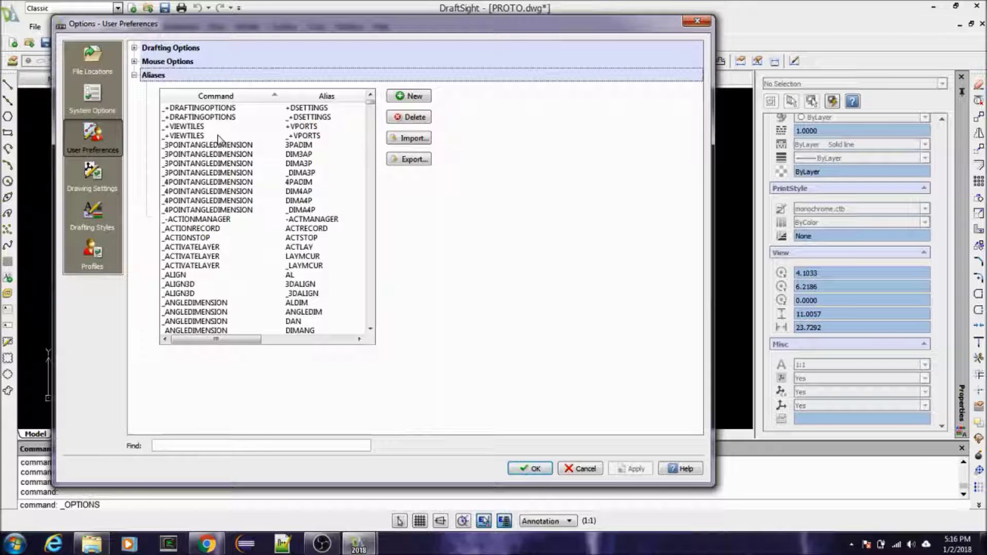
Step: Look through the command aliases, including those for the dimension style and dimension editing commands
scroll(220, 167, down, 8)
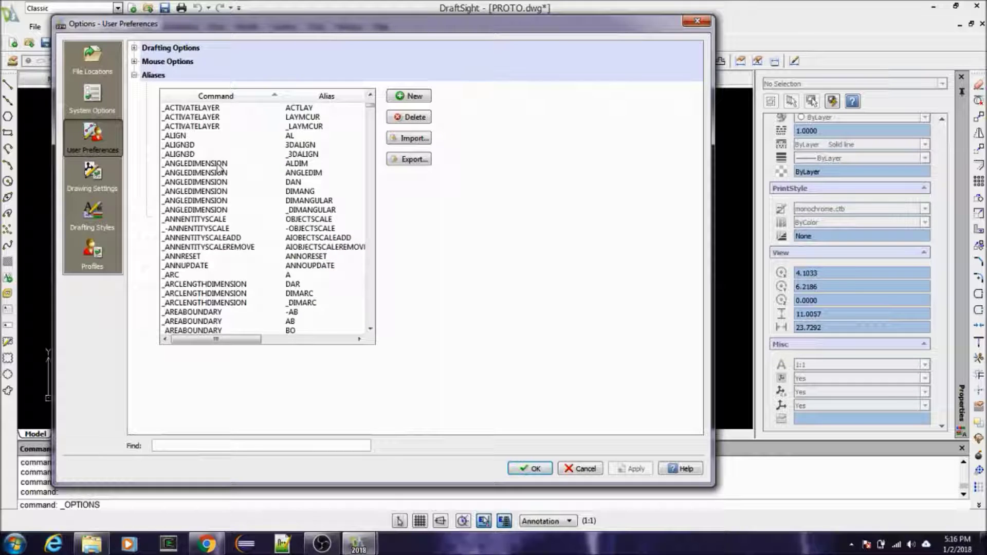
scroll(220, 167, down, 12)
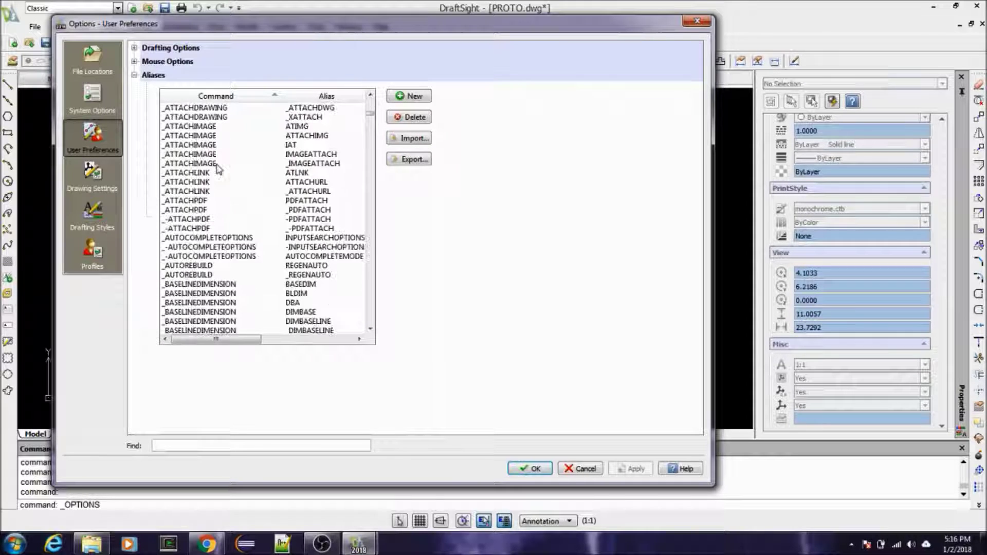
scroll(220, 169, down, 2)
scroll(228, 170, up, 12)
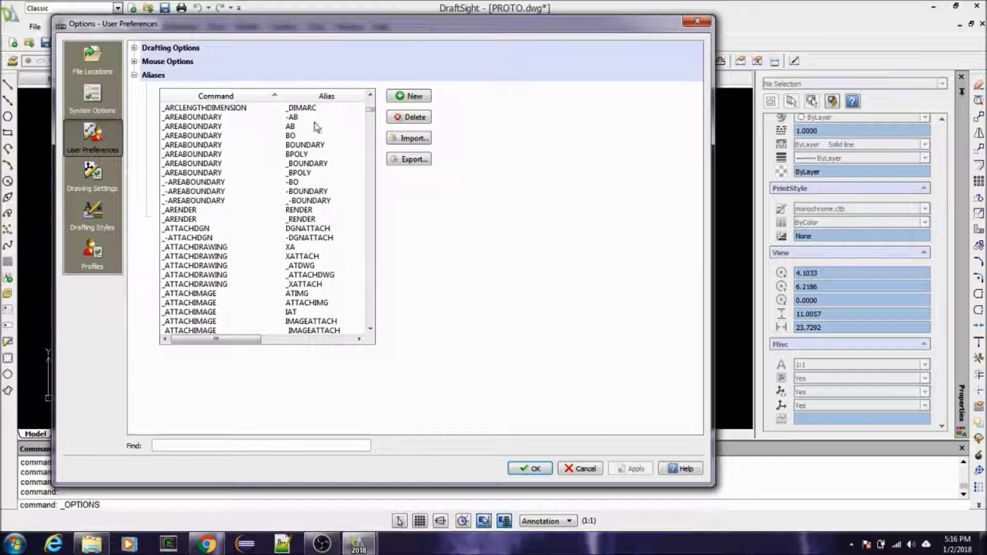
scroll(234, 169, down, 20)
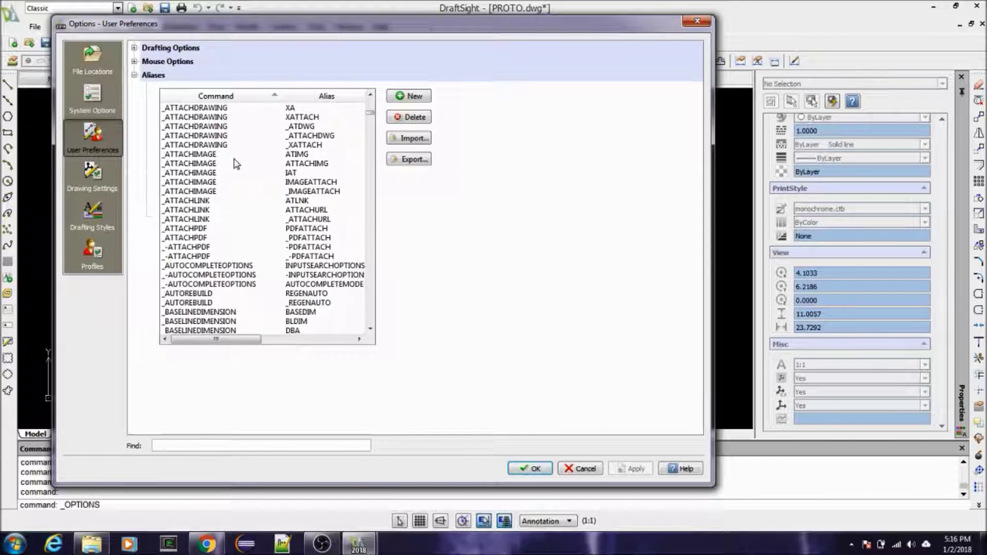
scroll(236, 164, down, 20)
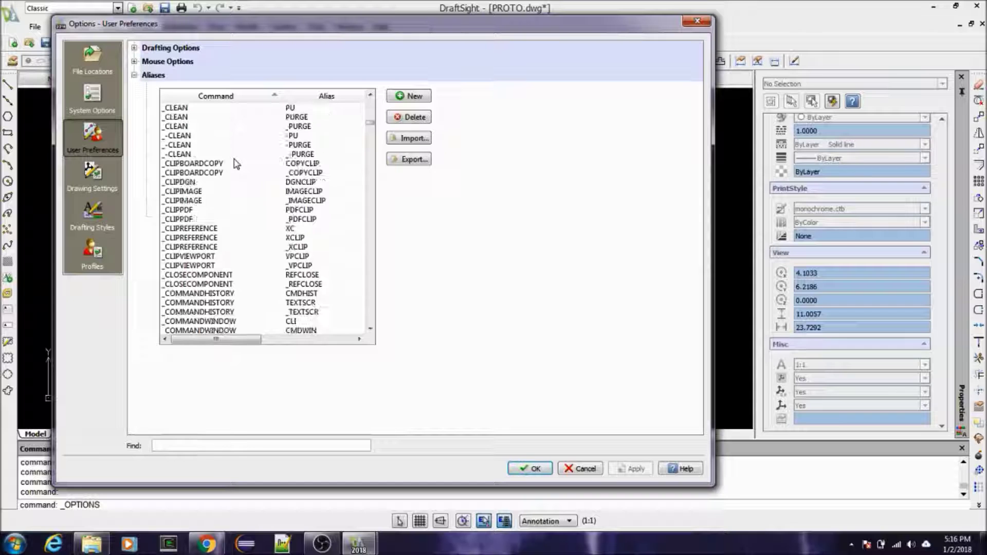
scroll(235, 170, down, 4)
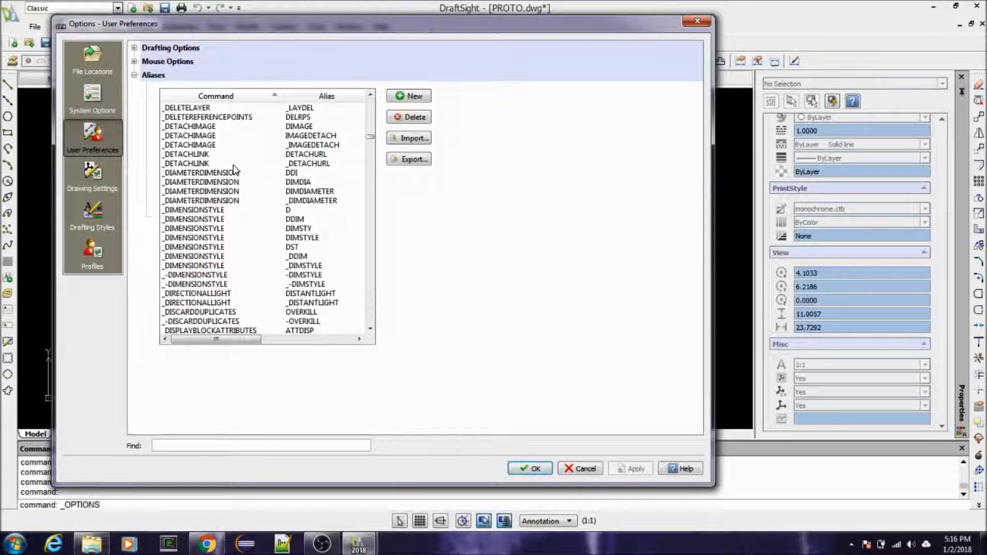
scroll(234, 173, down, 5)
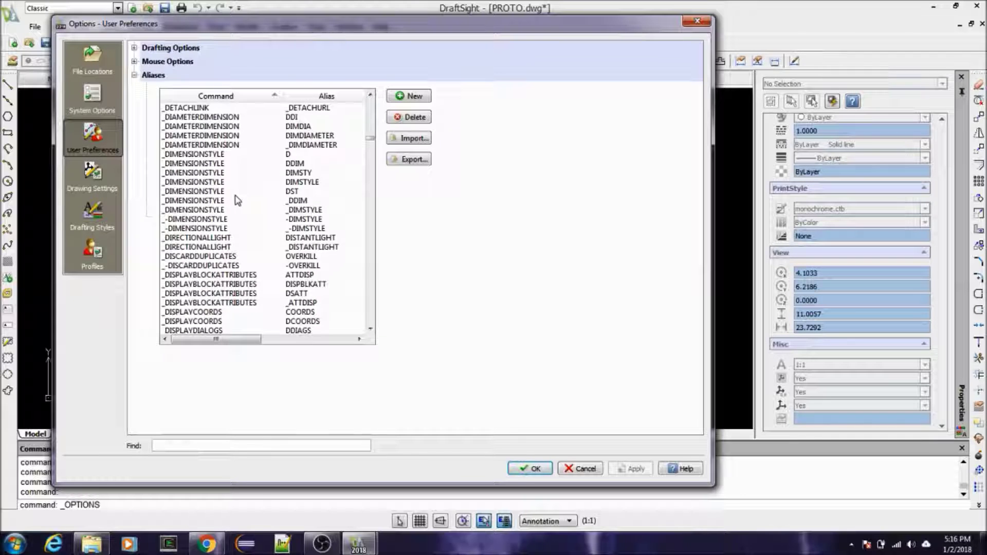
scroll(236, 200, down, 20)
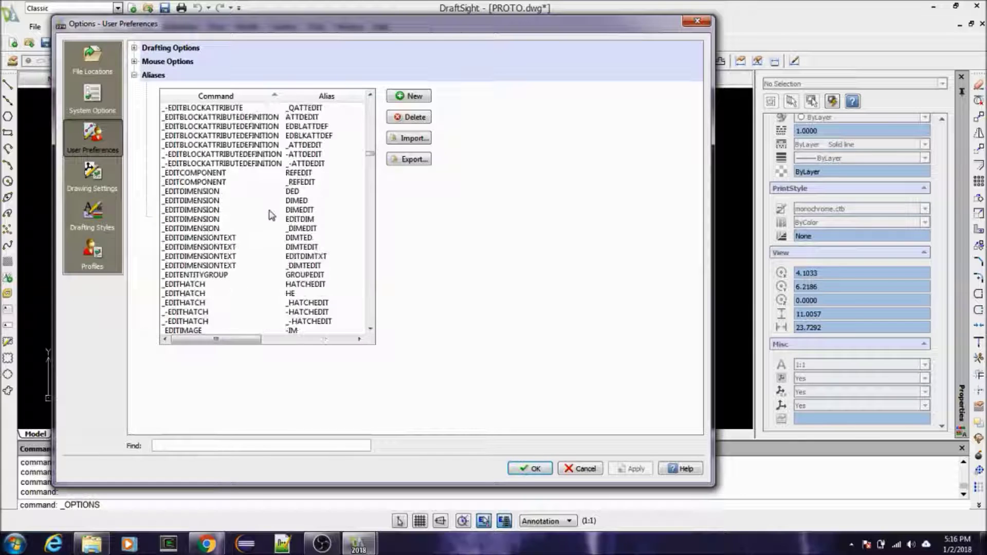
Step: Set the alias of the first _PARALLELDIMENSION entry to DA, apply the change and close the options
drag(370, 157, 390, 298)
scroll(272, 242, up, 20)
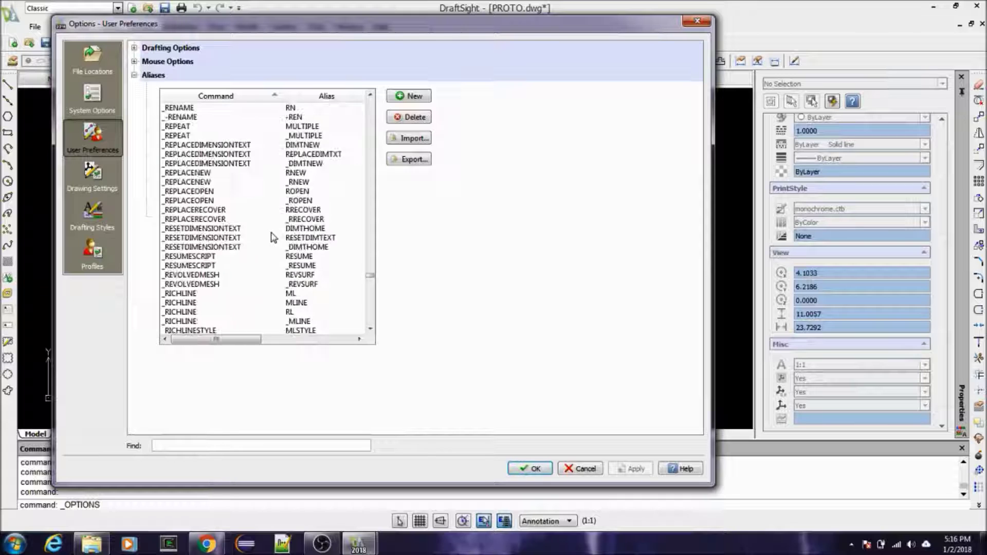
scroll(273, 237, up, 15)
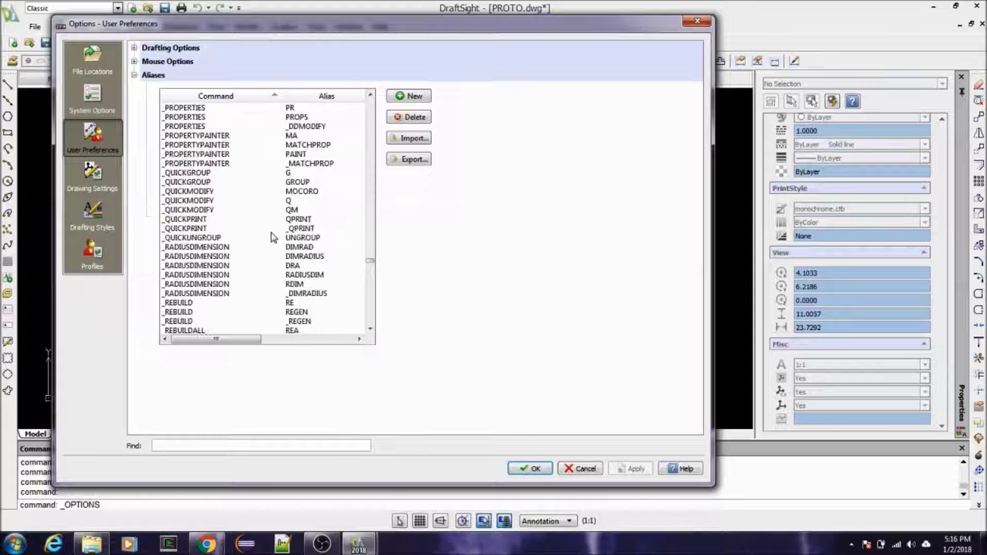
scroll(273, 234, down, 6)
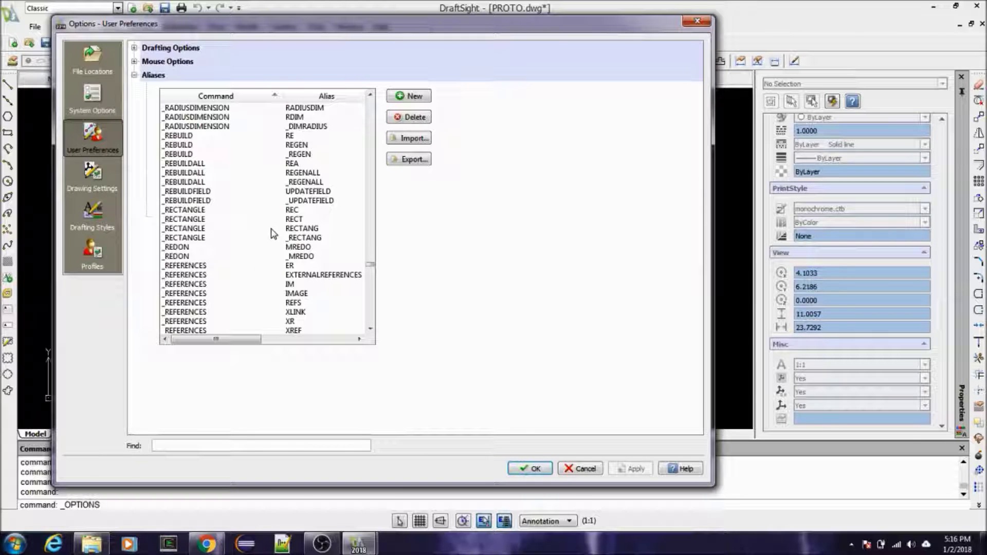
scroll(273, 234, up, 16)
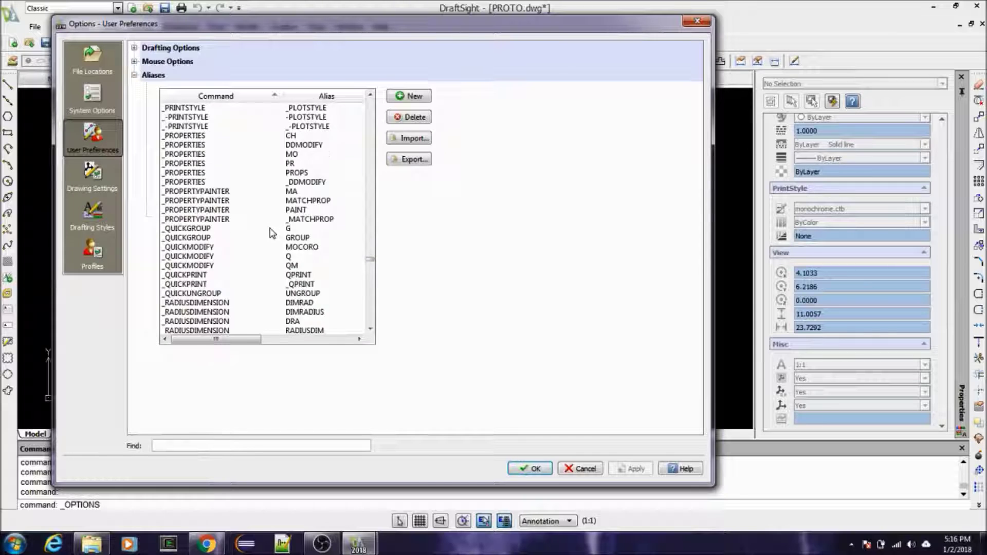
scroll(272, 234, up, 14)
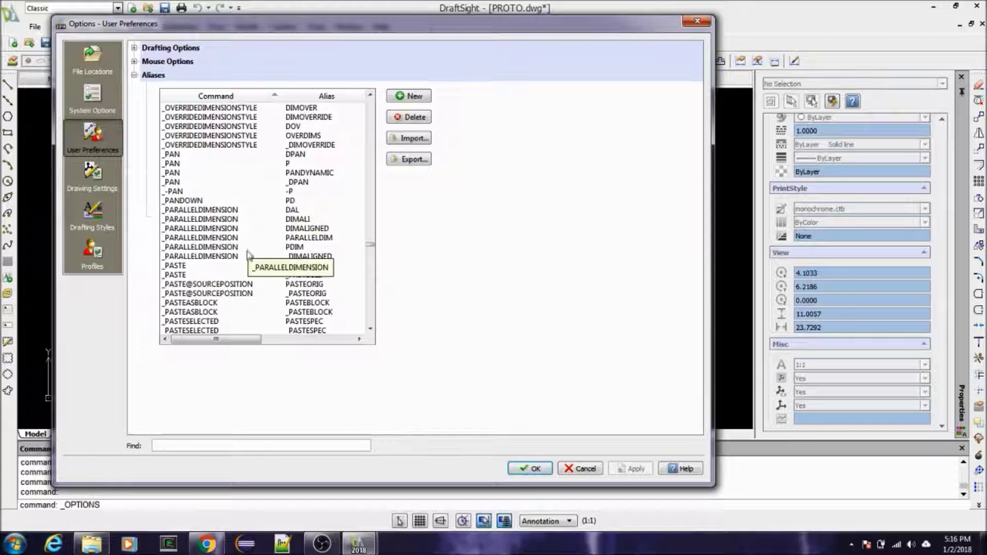
click(224, 211)
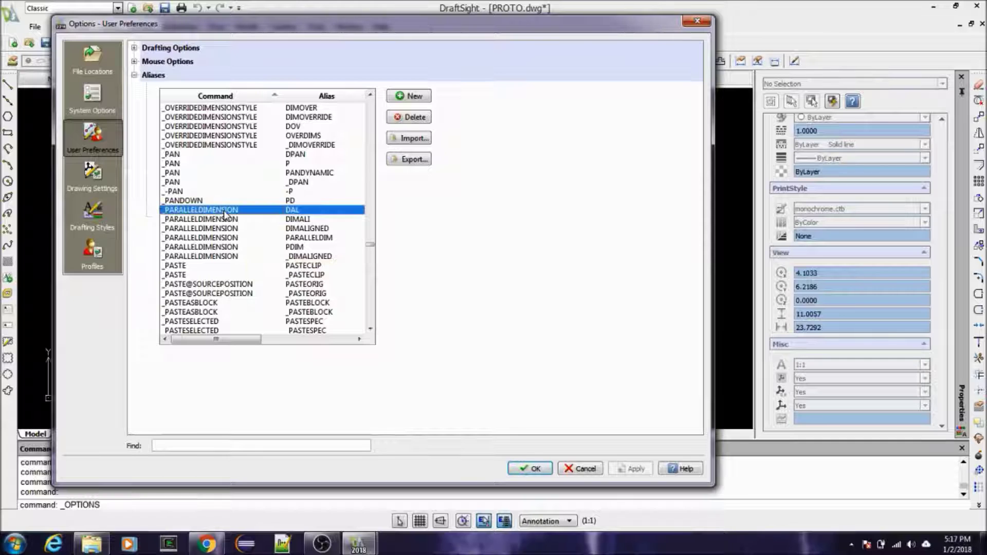
click(302, 210)
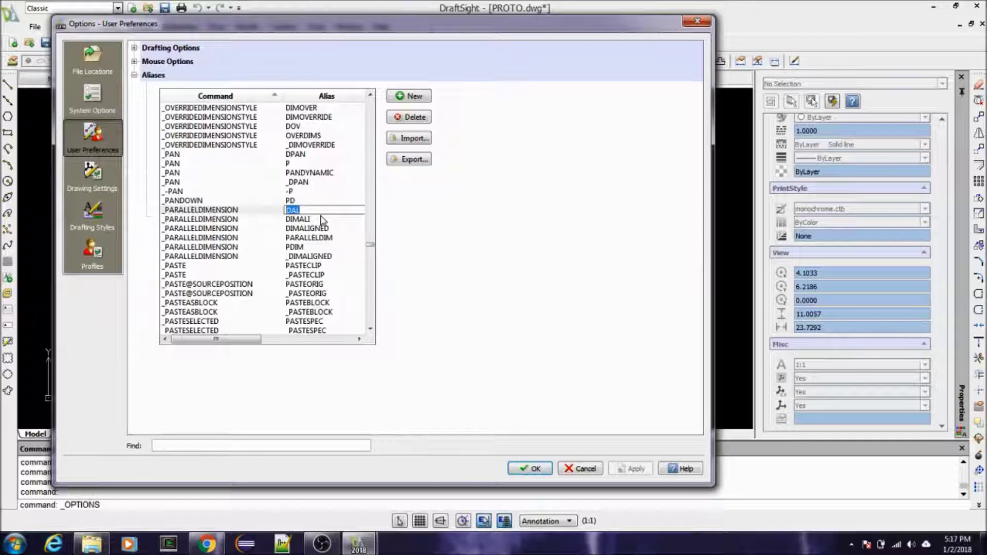
text(DA)
click(312, 220)
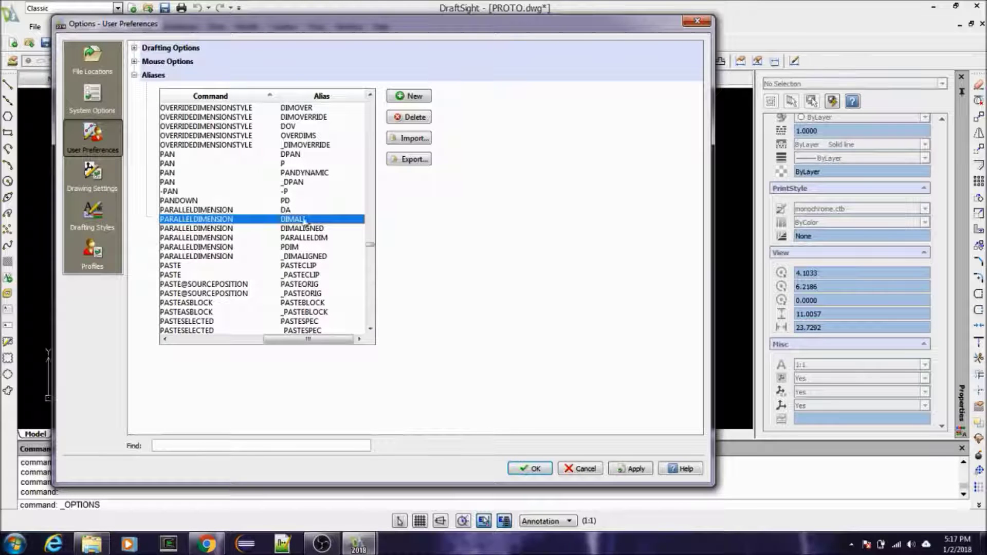
click(631, 469)
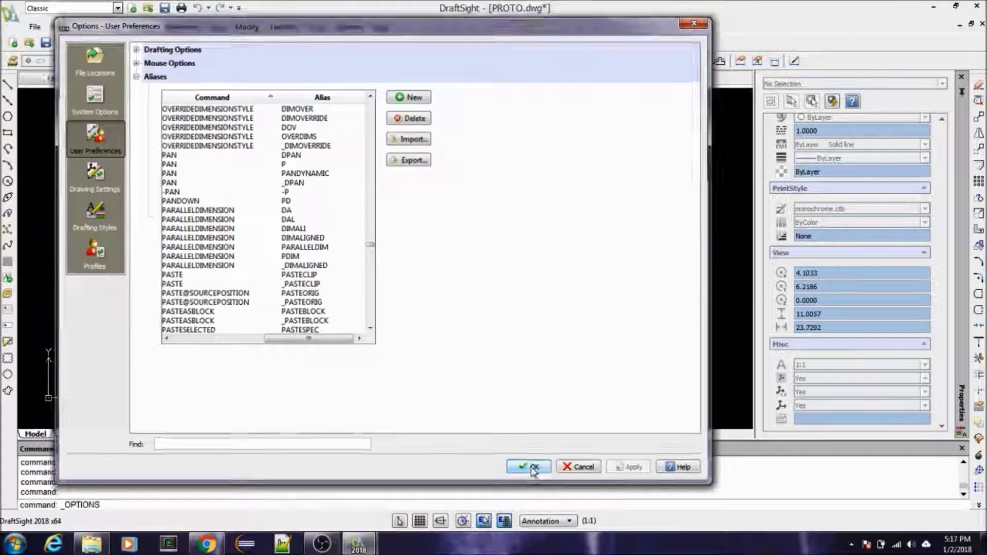
click(532, 469)
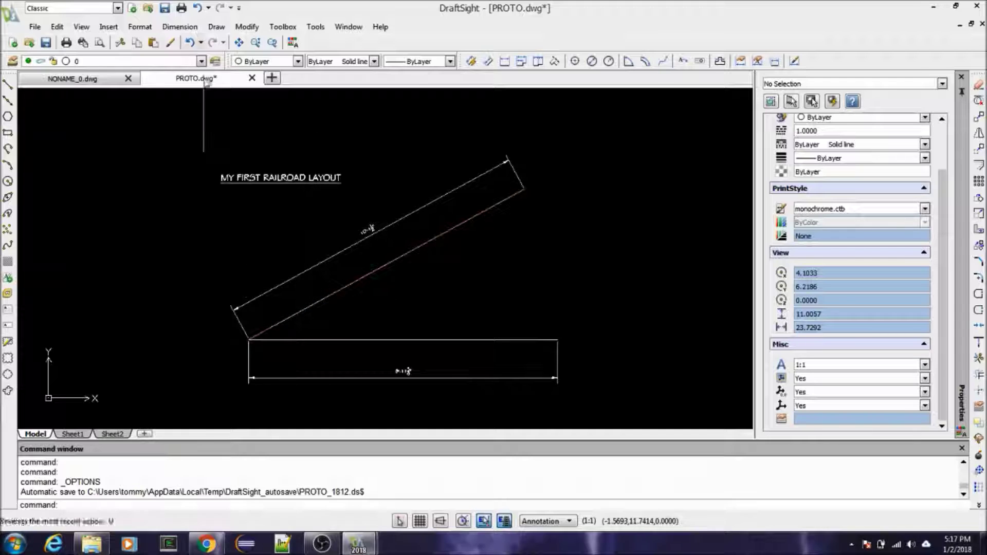
click(181, 27)
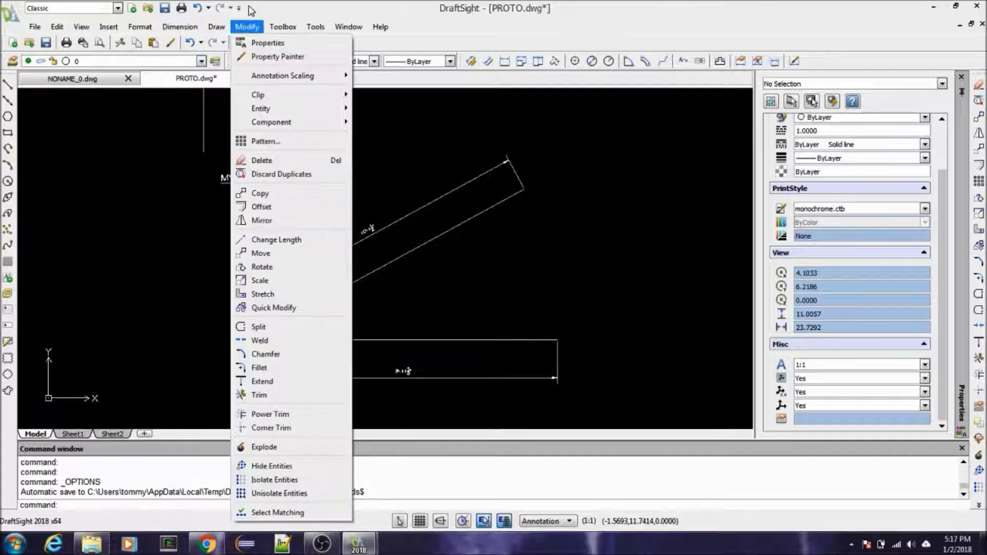
Step: Place a parallel dimension on the sloped line with the DA alias, measuring between its two endpoints and offset below it
click(247, 27)
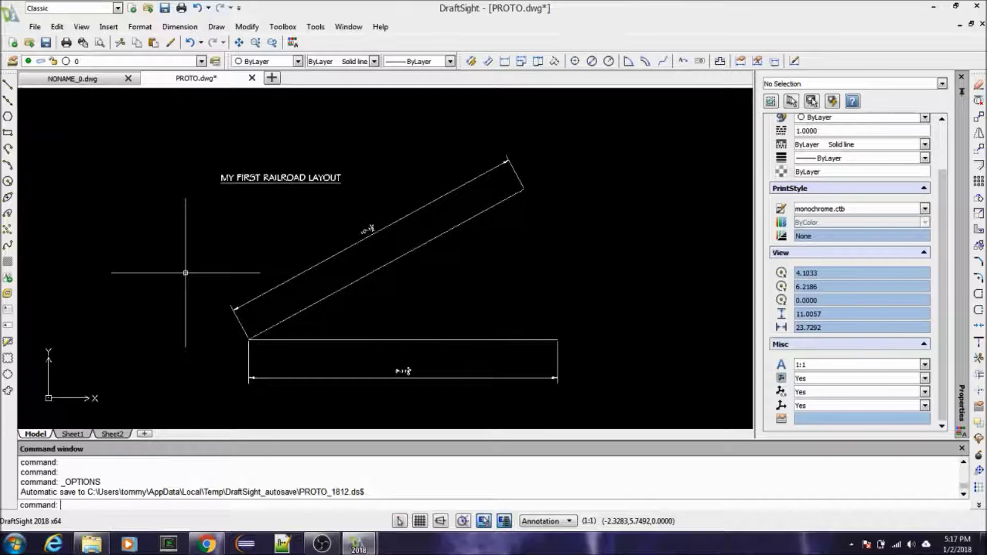
key(Return)
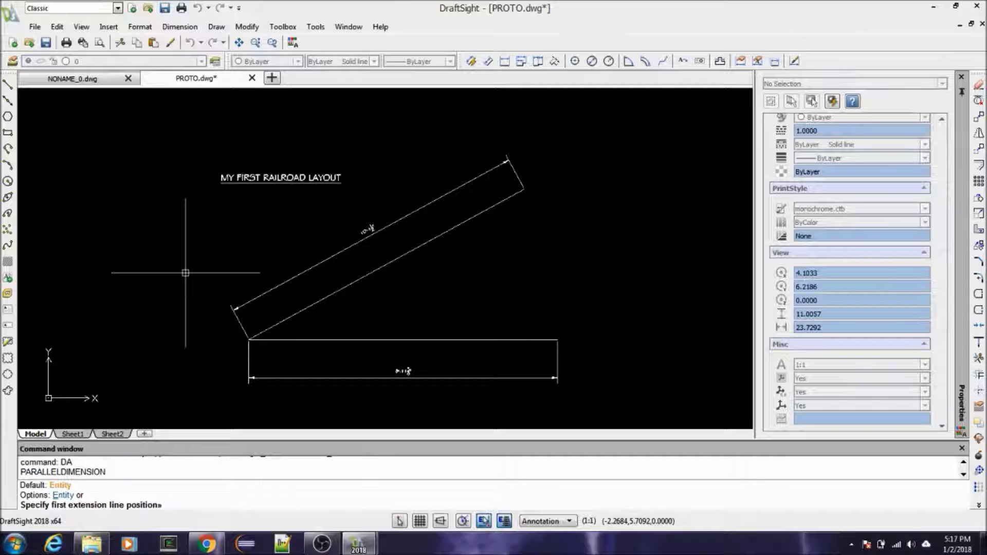
click(283, 323)
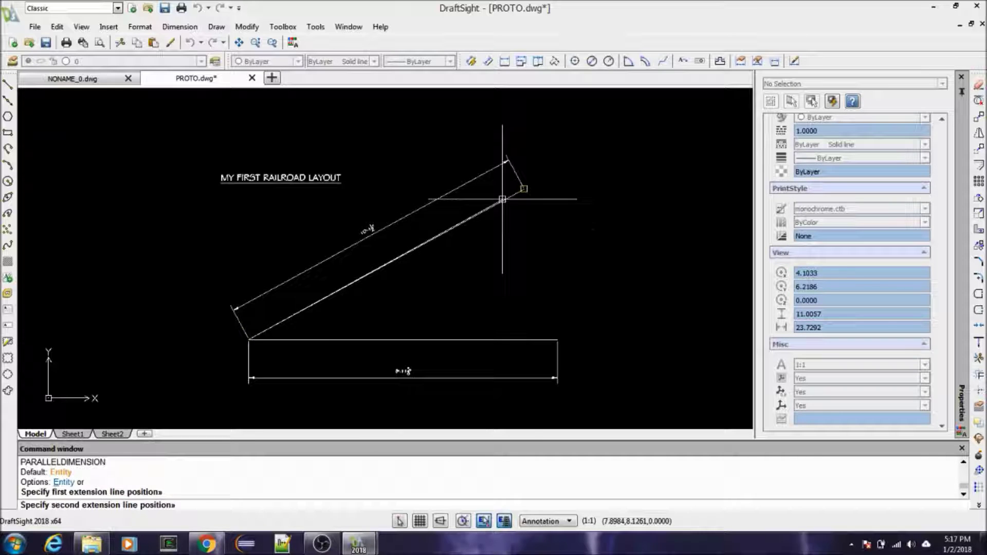
click(522, 191)
click(492, 240)
scroll(491, 240, up, 2)
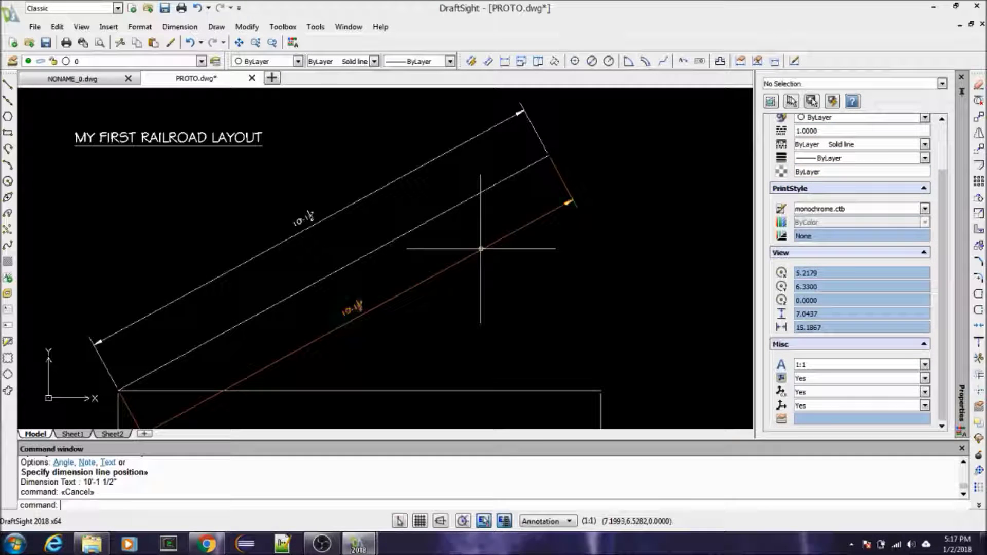
Step: Delete the parallel dimension just placed below the sloped line
click(481, 248)
text(E)
key(Return)
scroll(481, 249, down, 2)
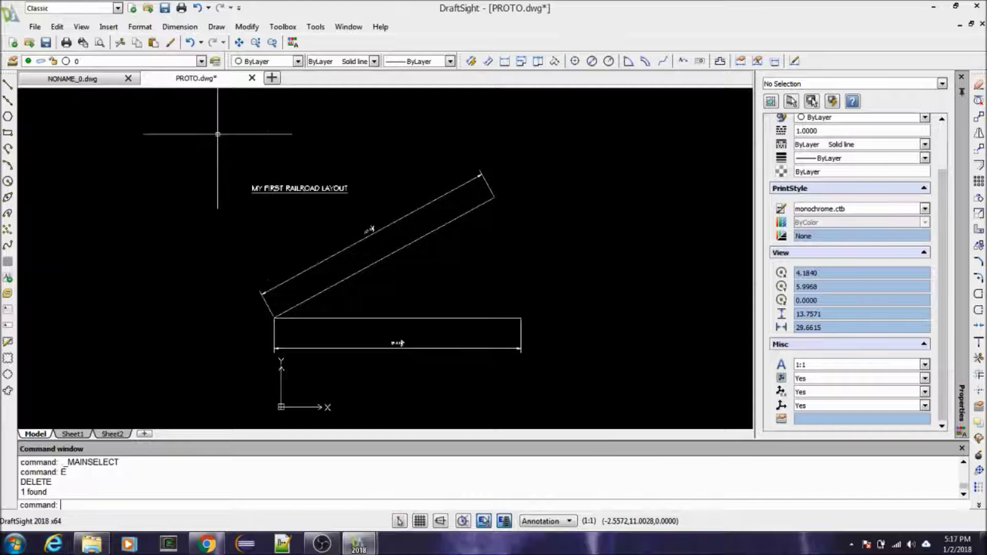
click(150, 29)
mouse_move(177, 30)
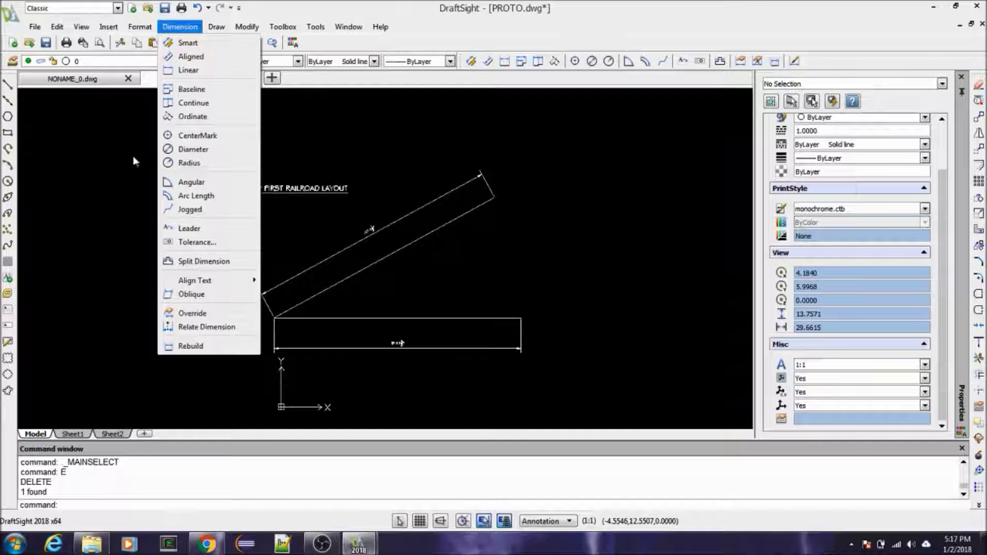
click(157, 94)
key(Escape)
key(Escape)
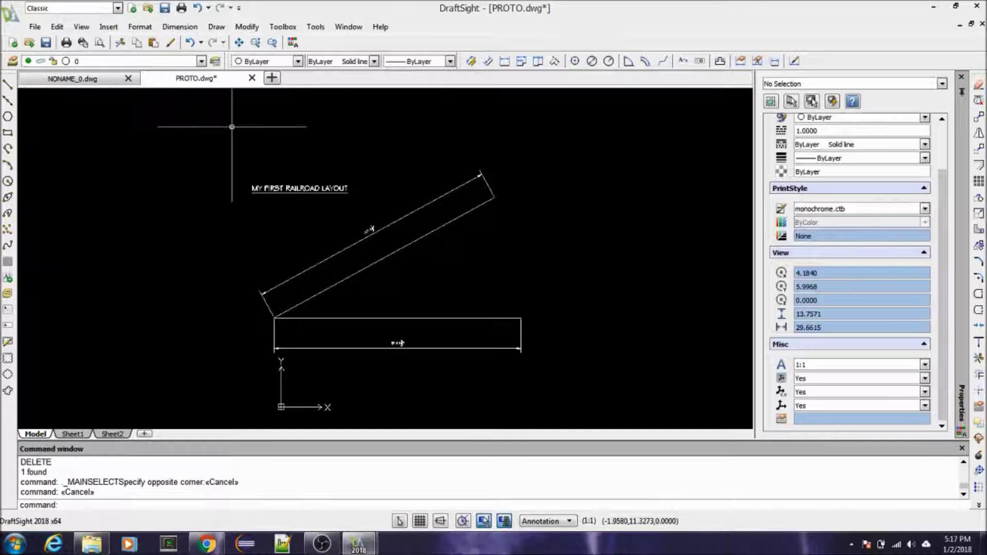
click(315, 26)
mouse_move(348, 95)
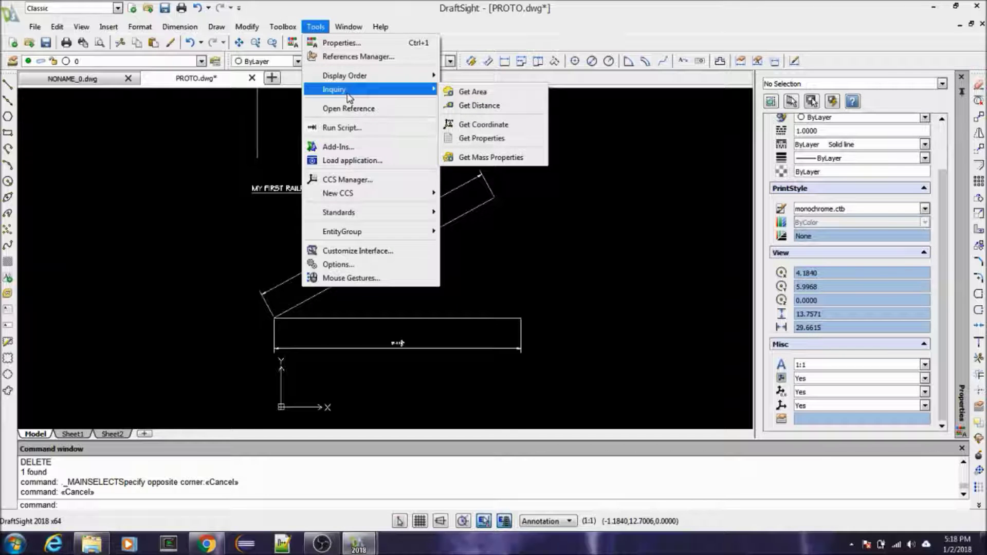
click(350, 263)
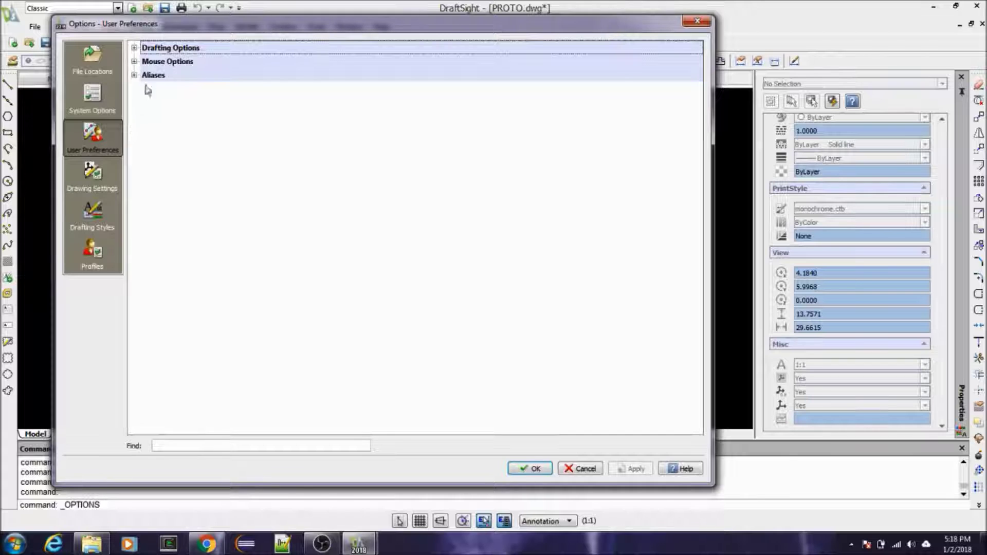
click(135, 75)
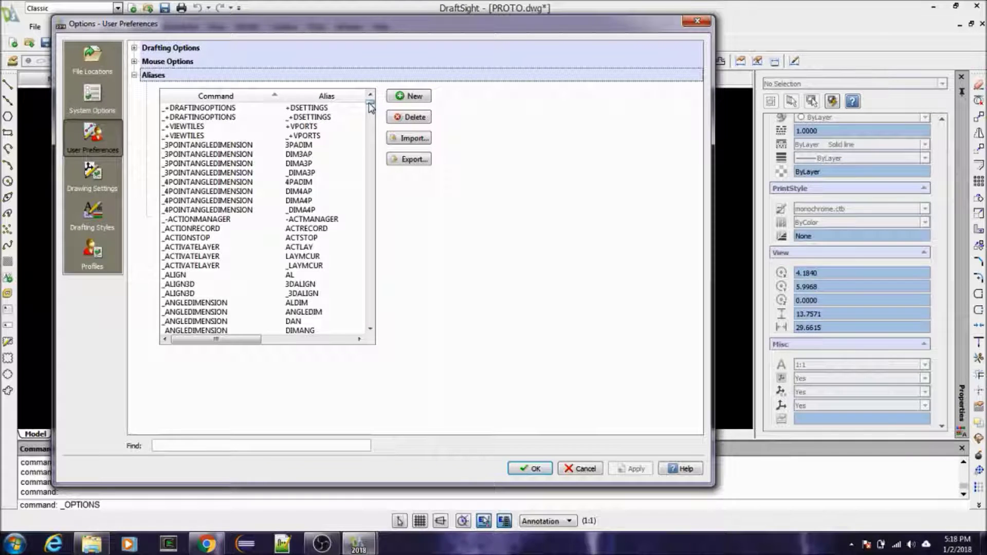
drag(370, 106, 371, 133)
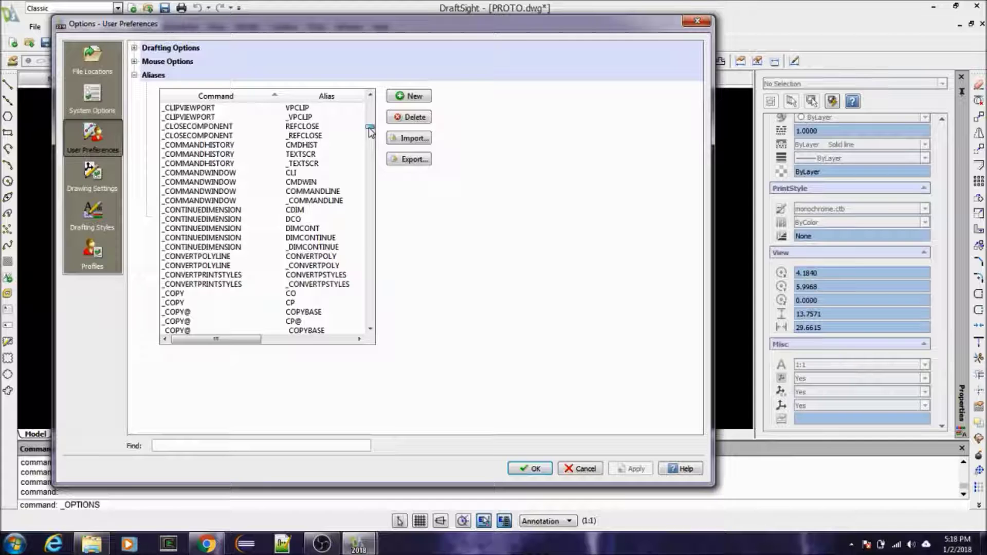
drag(371, 132, 371, 138)
click(579, 468)
Step: Check the command name of the Angular dimension, and expand the command aliases in the user preferences
click(179, 28)
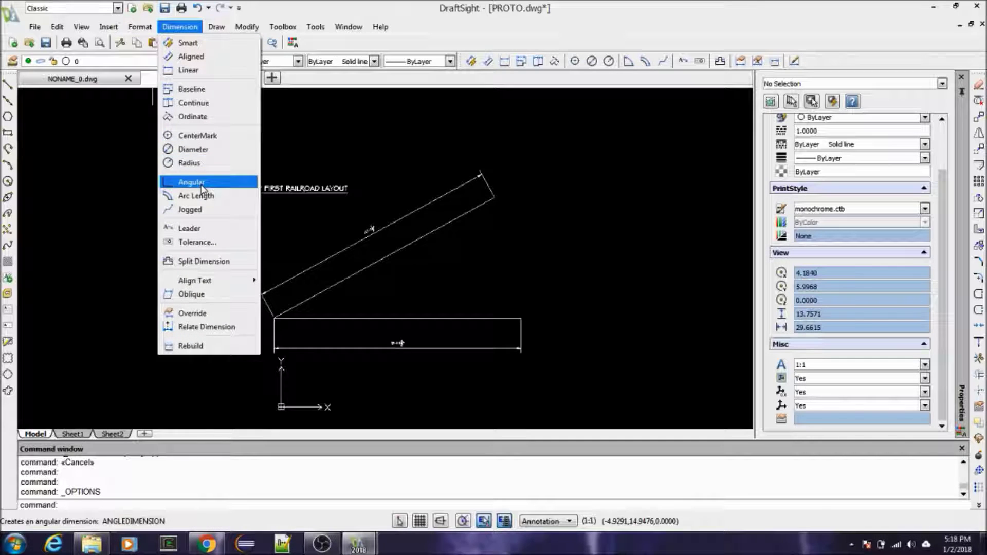
mouse_move(327, 29)
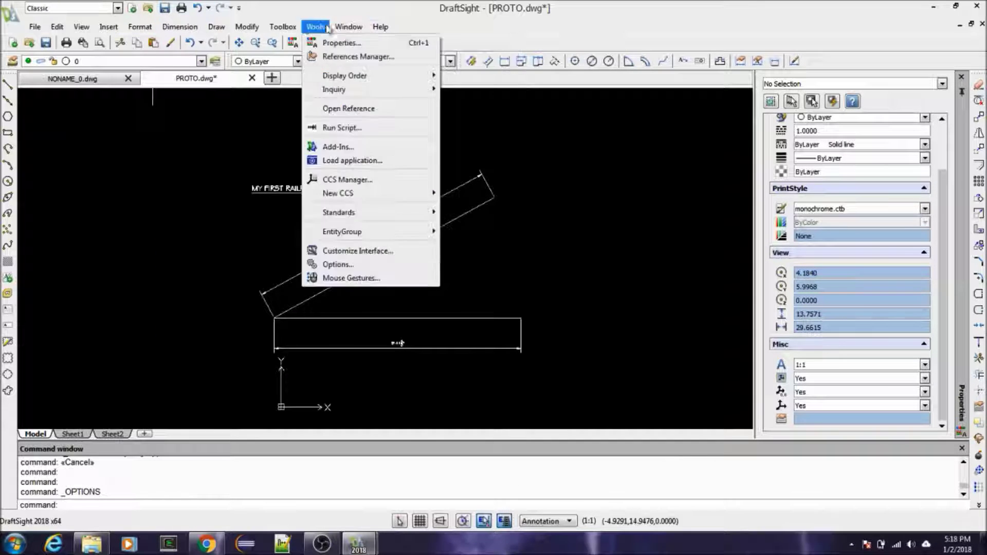
click(354, 265)
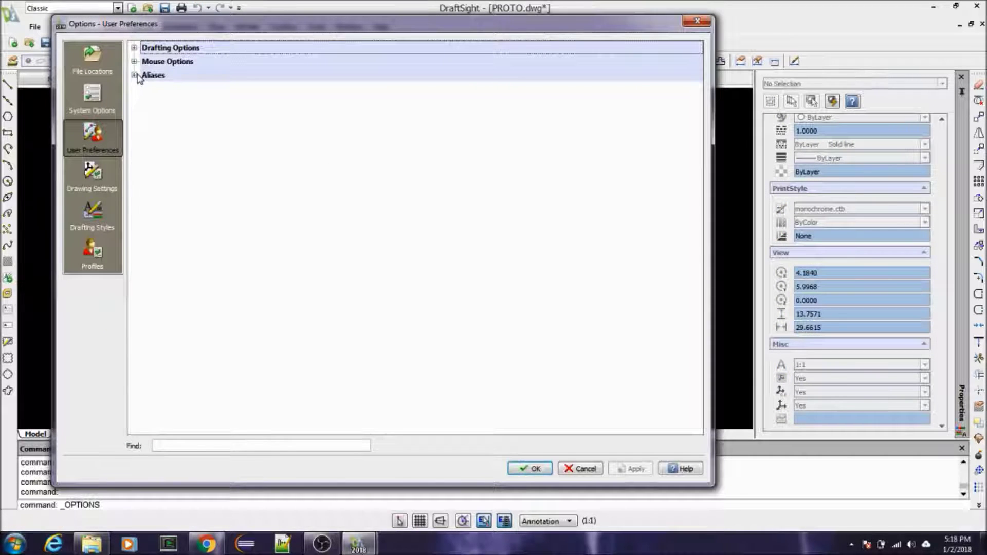
click(136, 75)
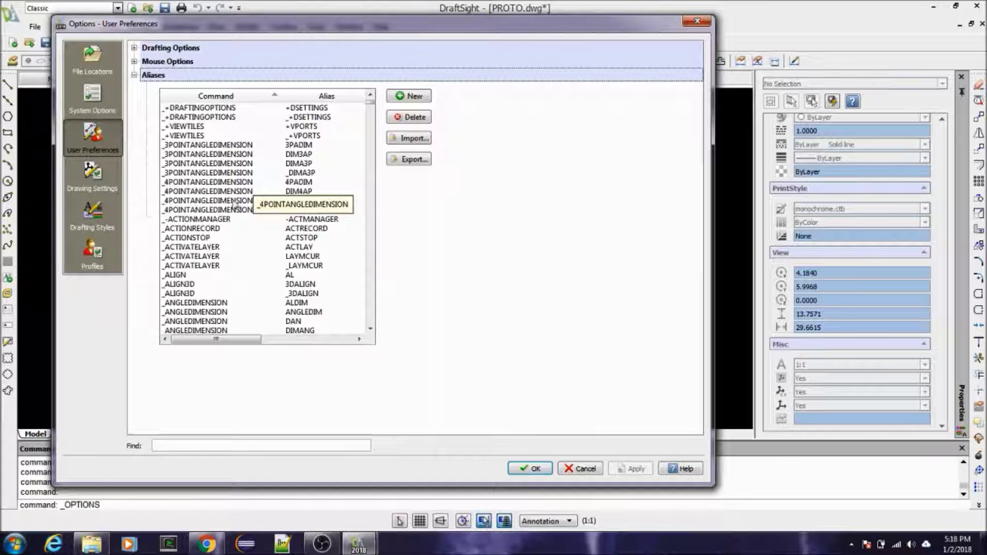
scroll(217, 232, down, 1)
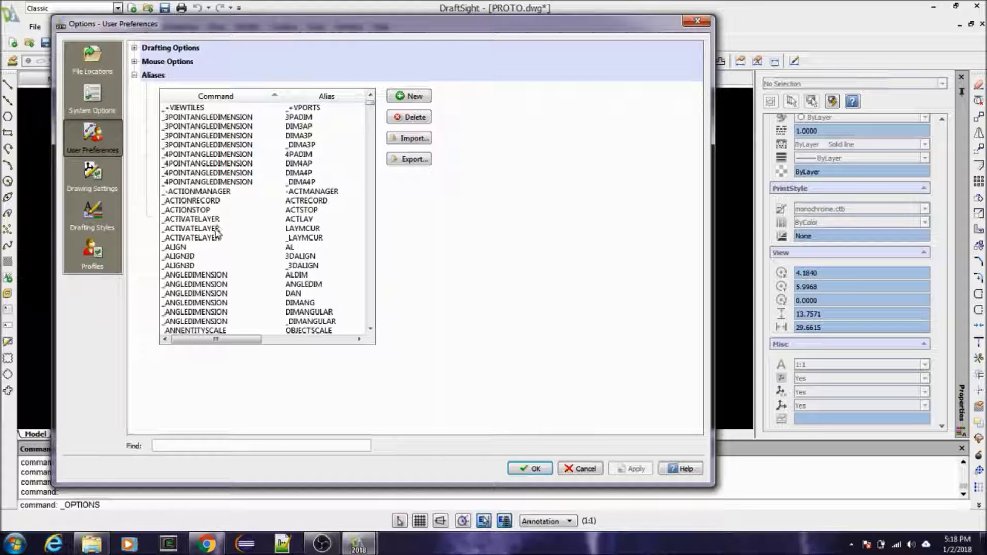
Step: Set the alias of the first _ANGLEDIMENSION entry to DC, apply the change and close the options
click(204, 278)
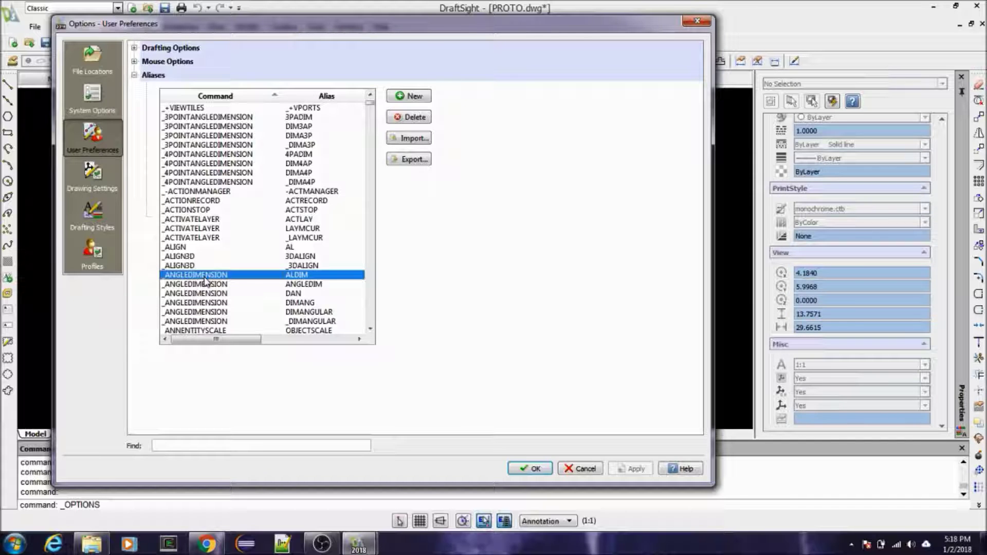
click(313, 277)
text(DC)
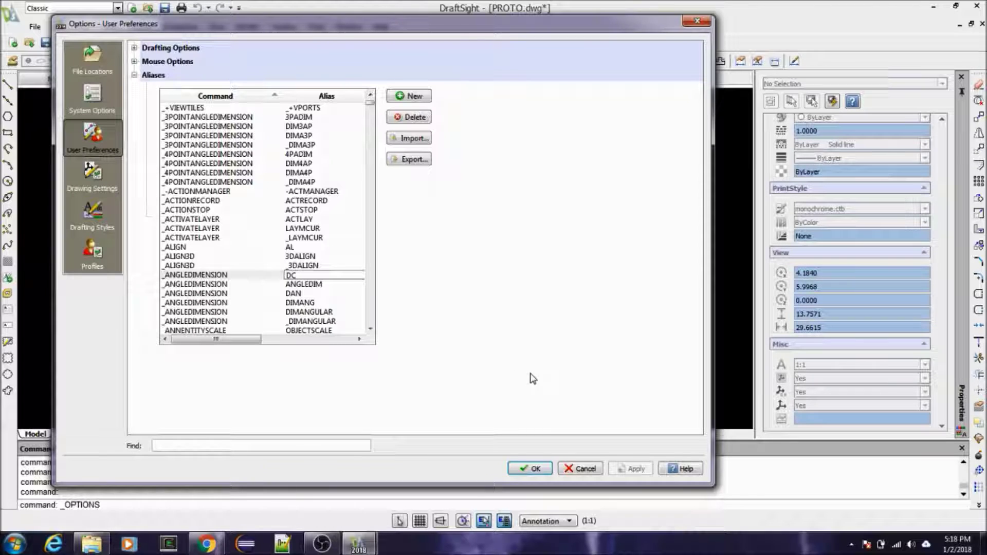
click(230, 277)
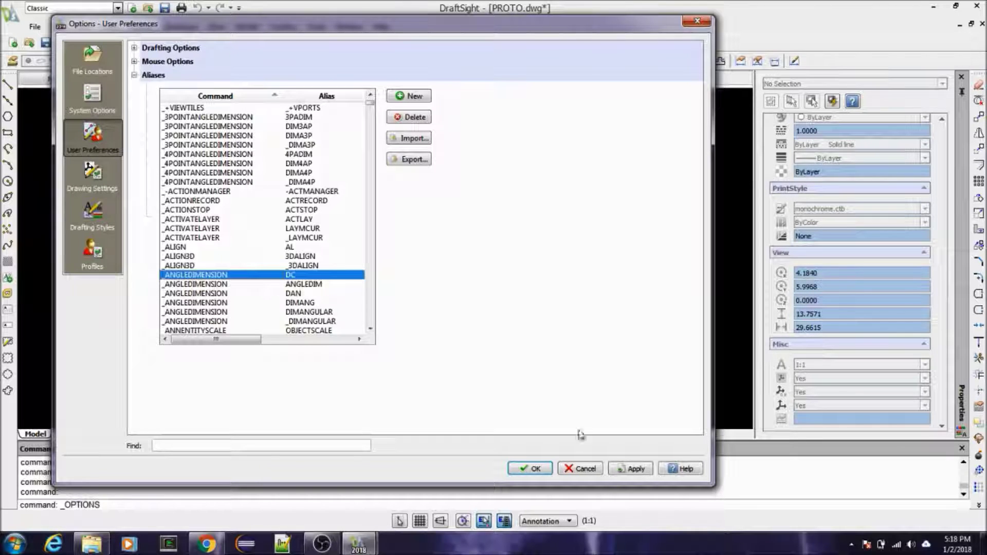
click(630, 468)
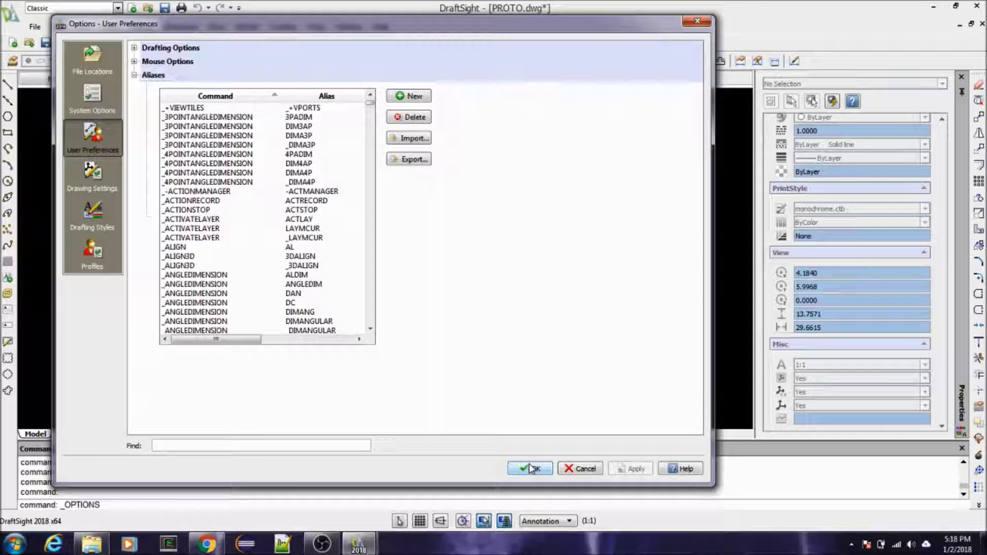
click(531, 468)
Step: Add an angular dimension between the sloped line and the horizontal line with the DC alias, placing its arc inside the angle
scroll(291, 300, up, 3)
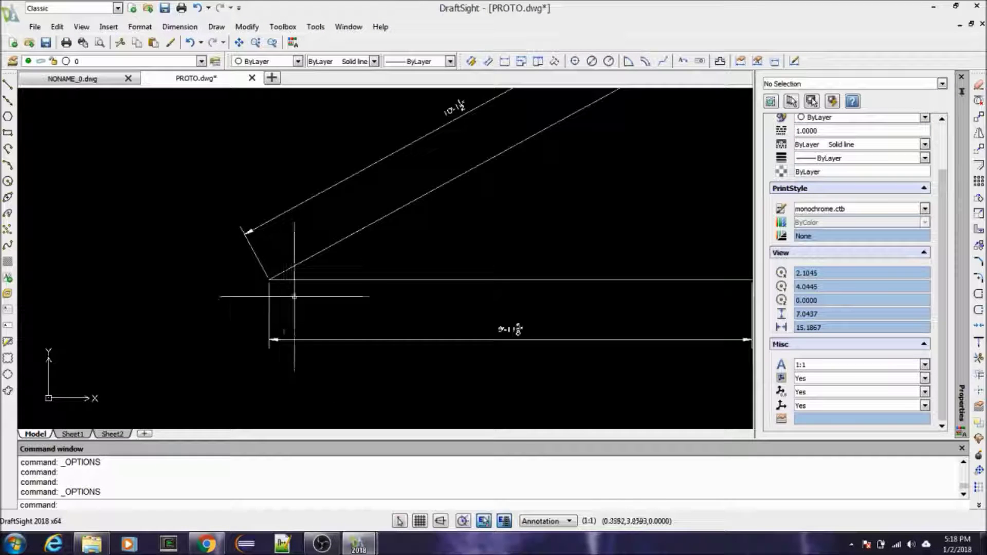
scroll(288, 246, down, 1)
scroll(327, 262, up, 1)
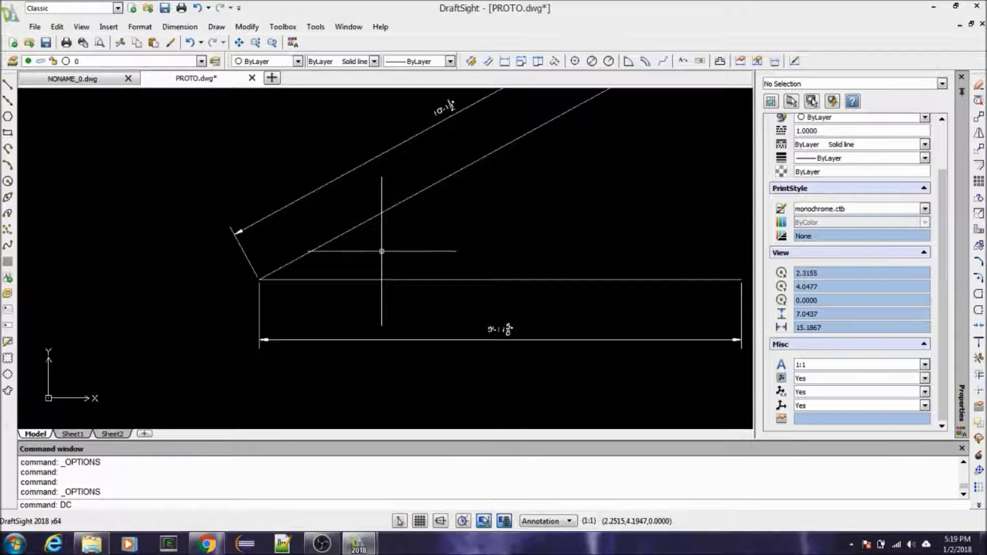
key(Return)
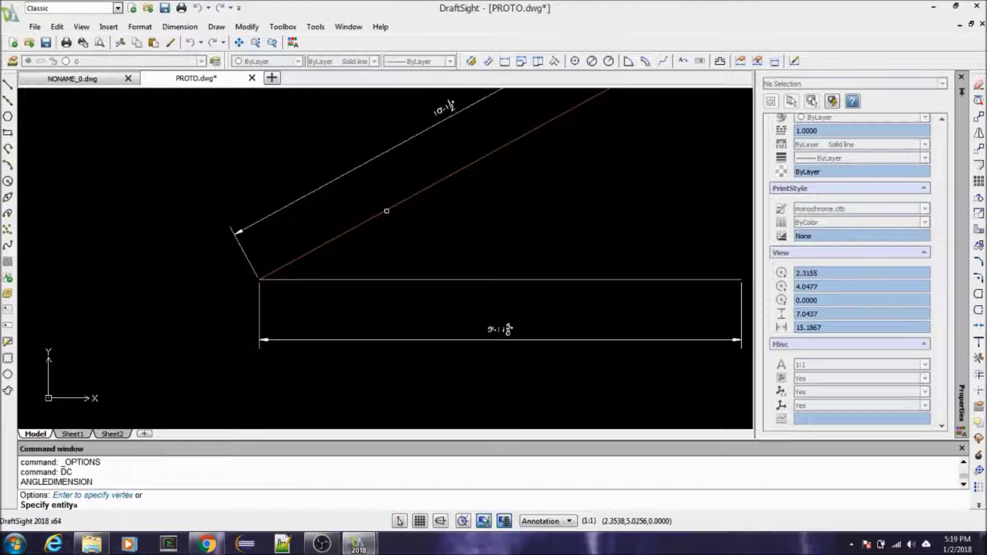
click(387, 211)
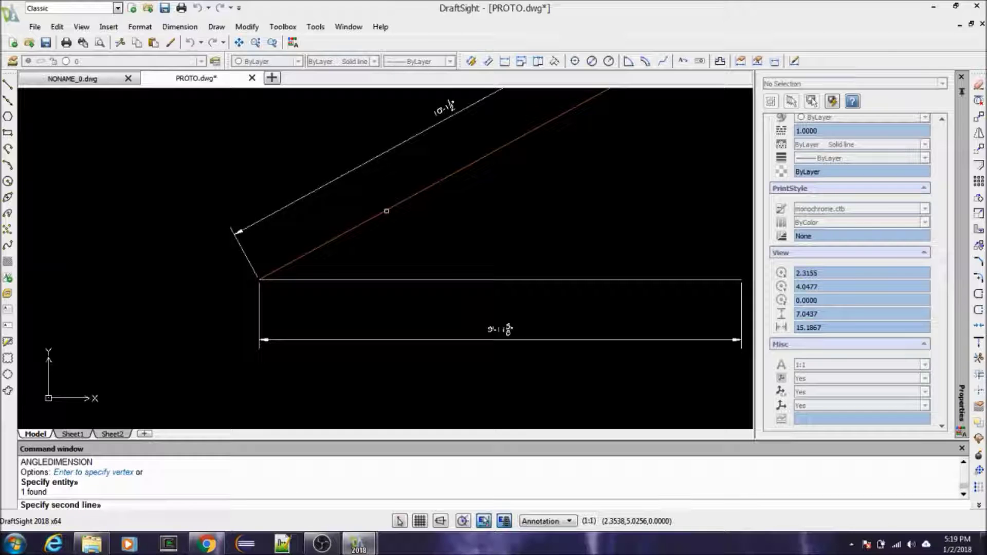
click(406, 280)
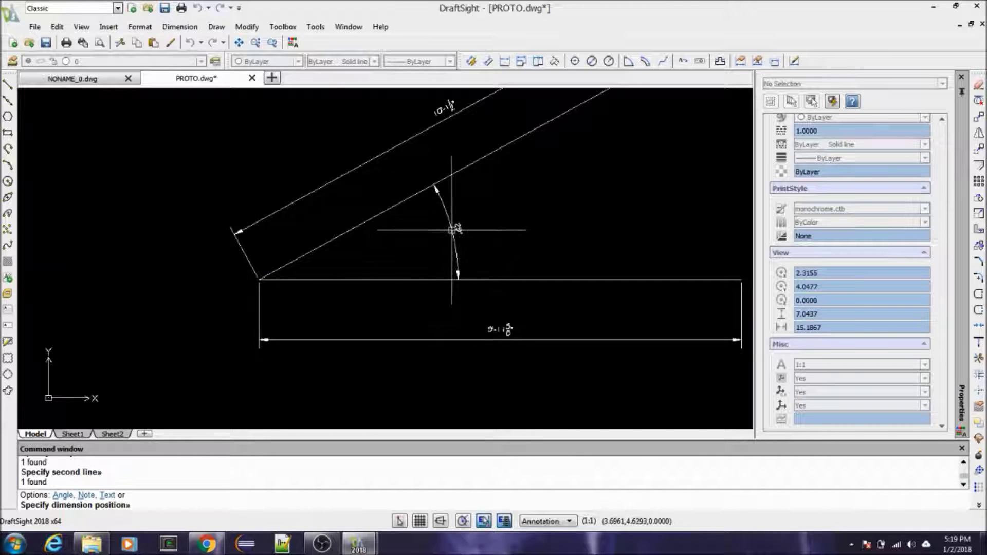
scroll(457, 226, up, 5)
scroll(457, 226, up, 2)
click(434, 222)
scroll(417, 228, down, 6)
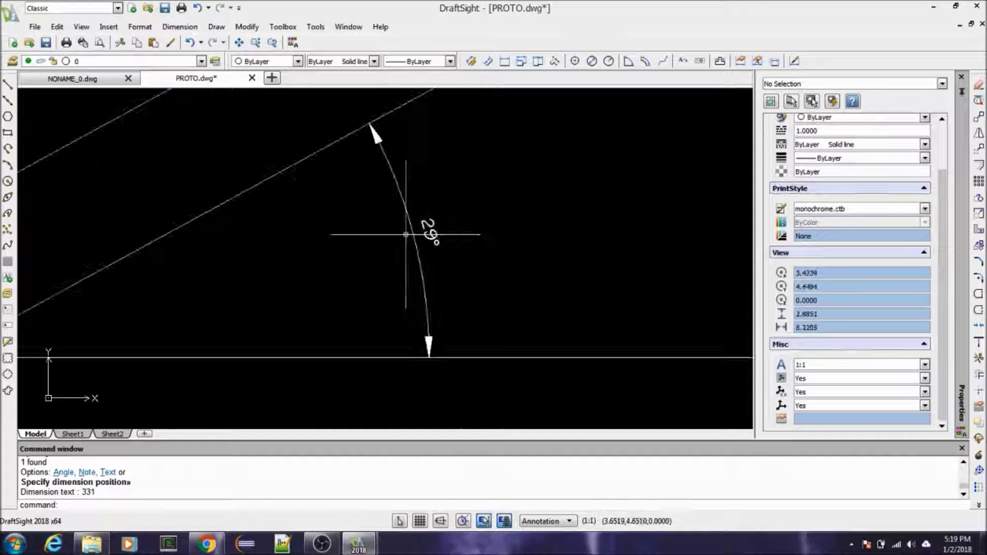
scroll(469, 230, up, 3)
scroll(448, 227, down, 3)
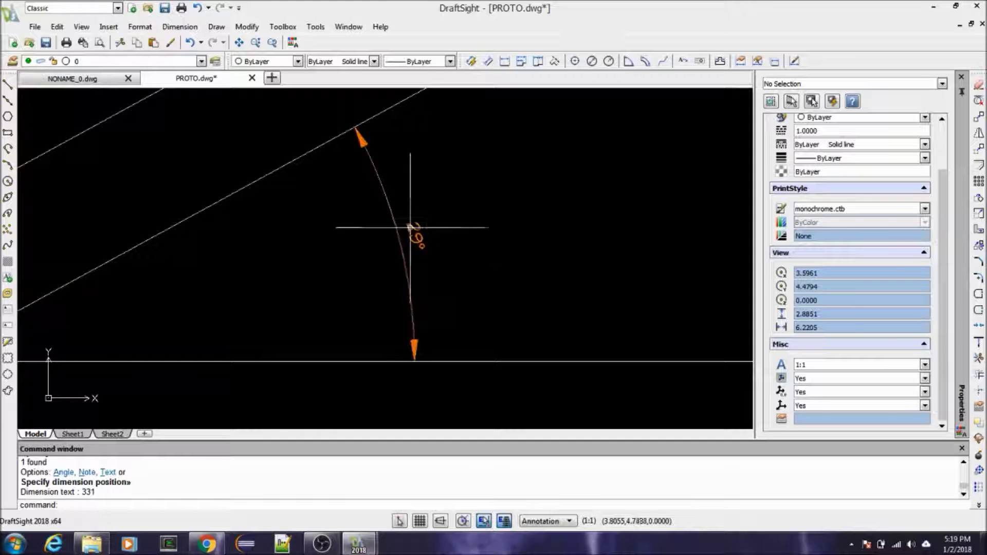
scroll(360, 221, down, 3)
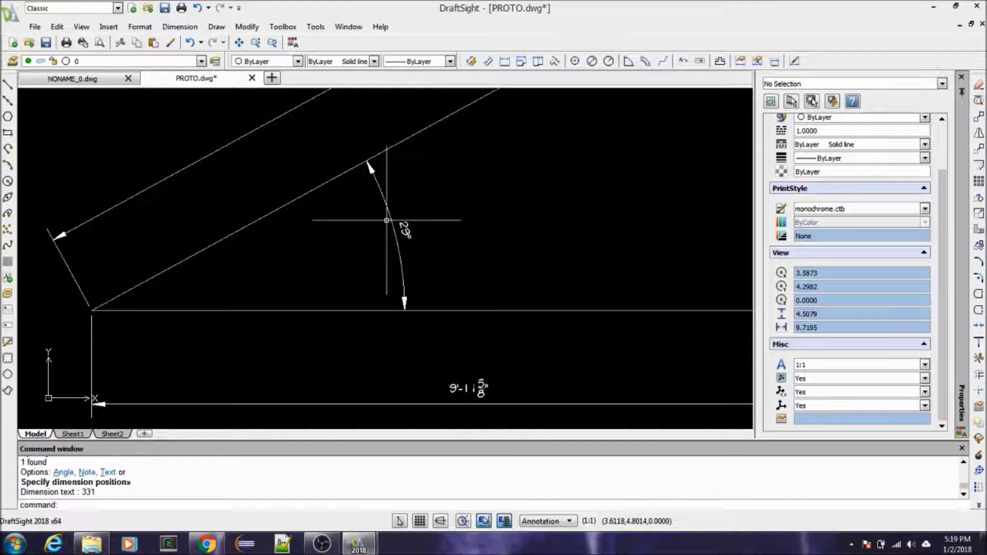
Step: Inspect the properties of the sloped line, including its angle, and deselect it
click(302, 198)
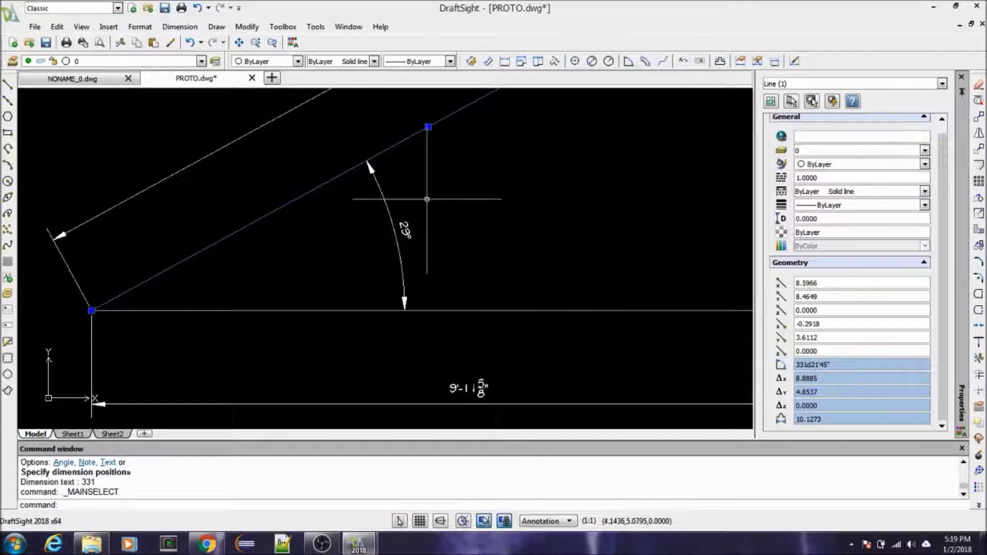
key(Escape)
key(Escape)
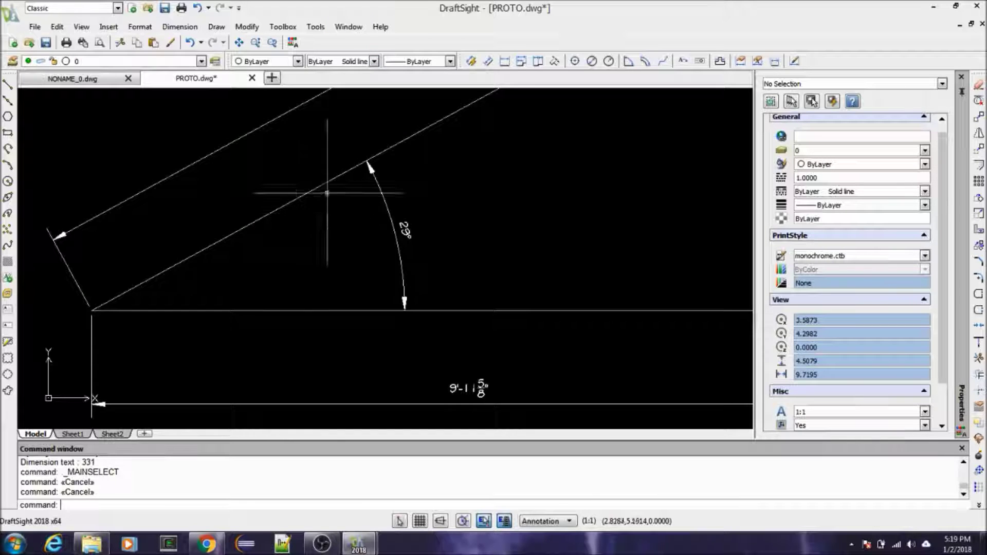
scroll(327, 156, down, 1)
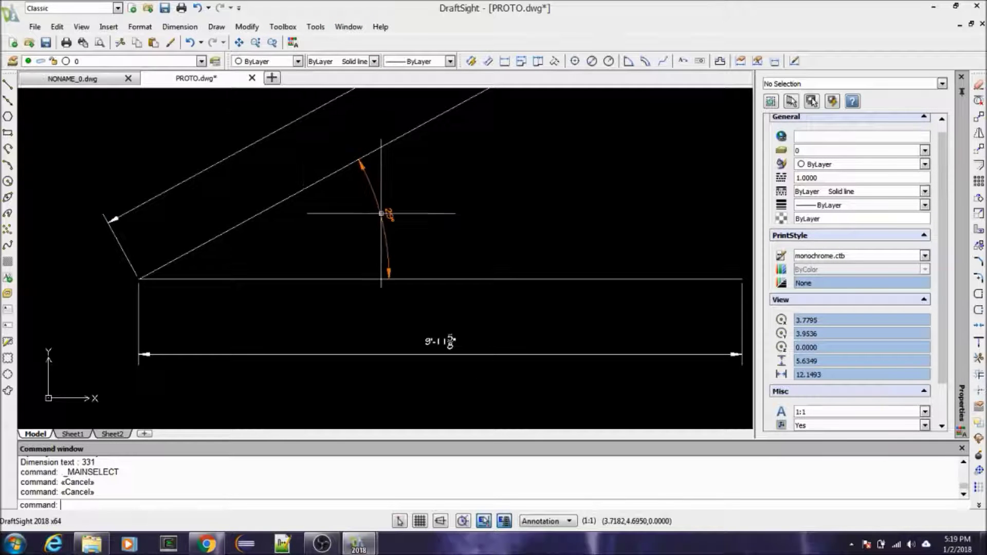
Step: Open the drafting style options and expand the angular dimension settings of the Standard dimension style
click(315, 27)
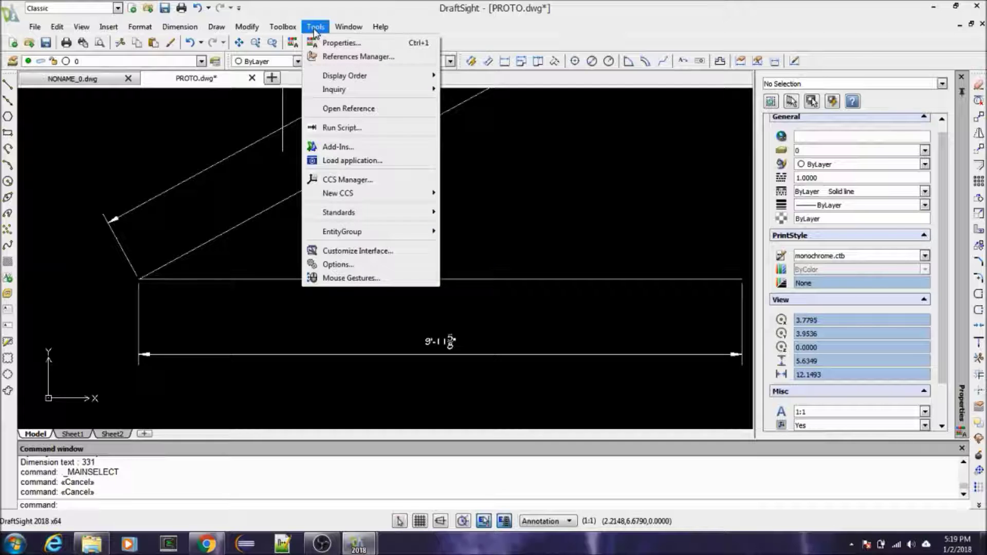
click(366, 265)
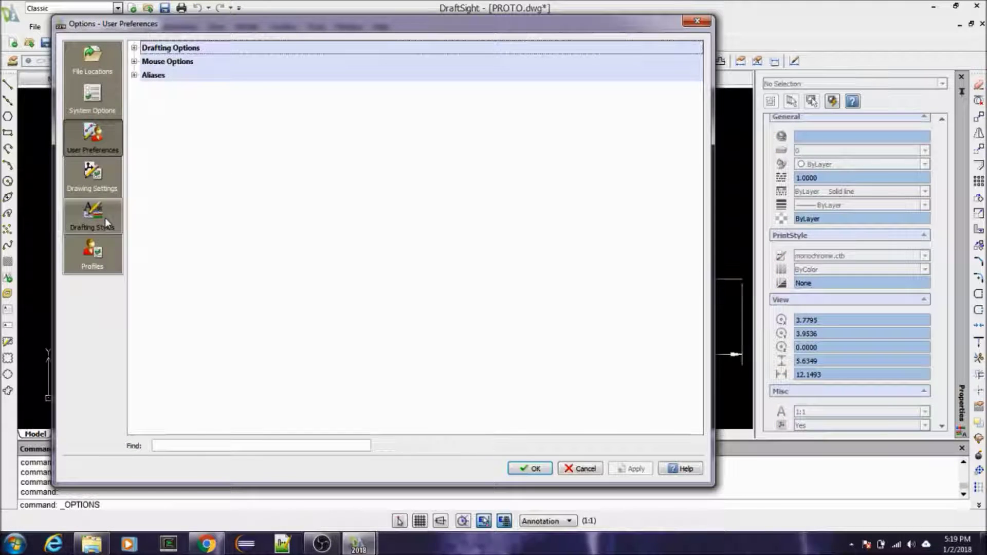
click(105, 218)
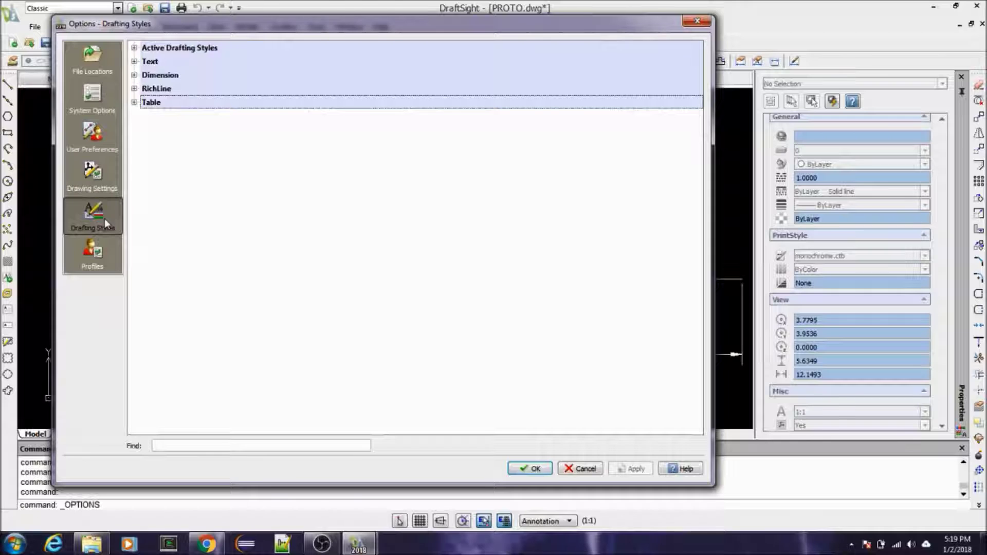
click(134, 75)
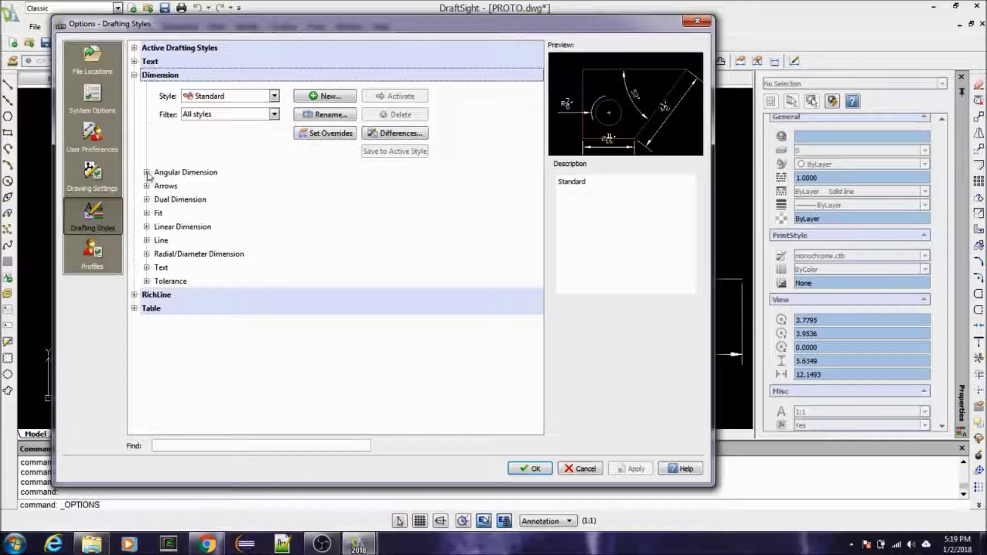
double_click(186, 174)
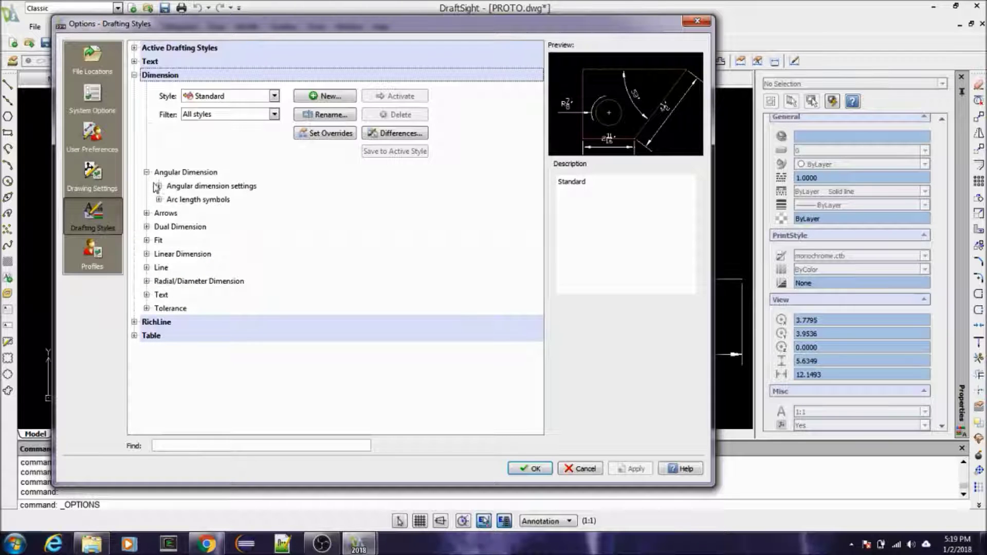
click(158, 186)
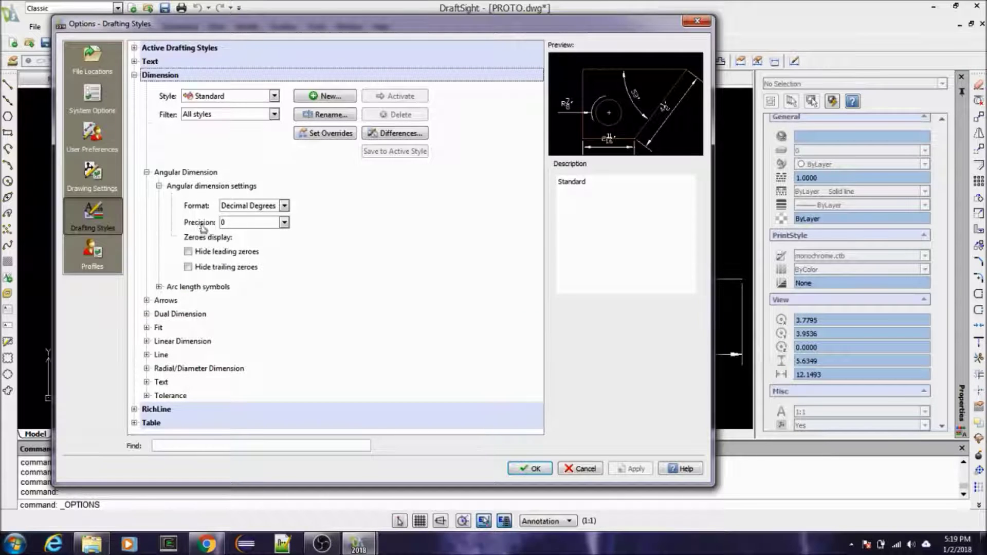
Step: Set the angular dimension format to Deg/Min/Sec with precision 0d00'00", apply the change and close the options
click(284, 223)
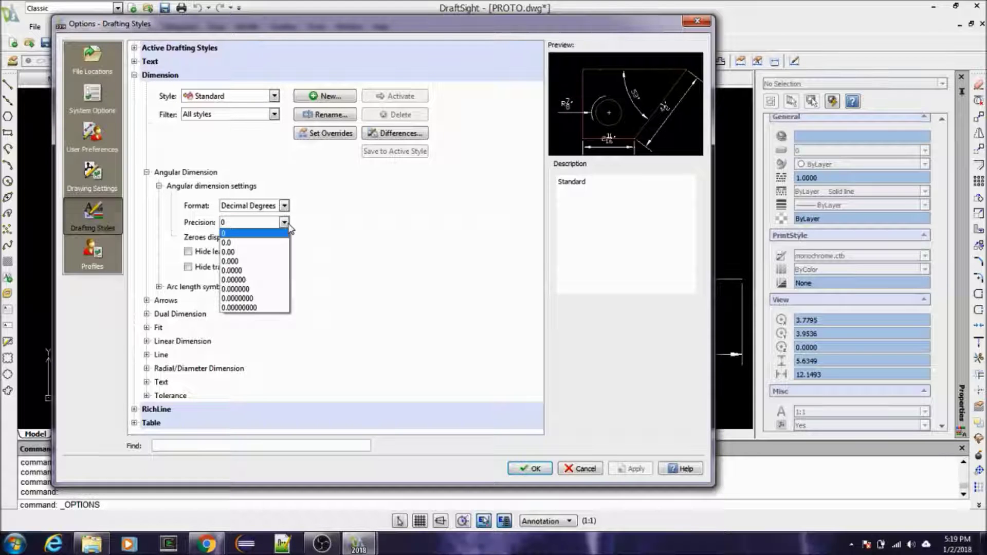
click(284, 206)
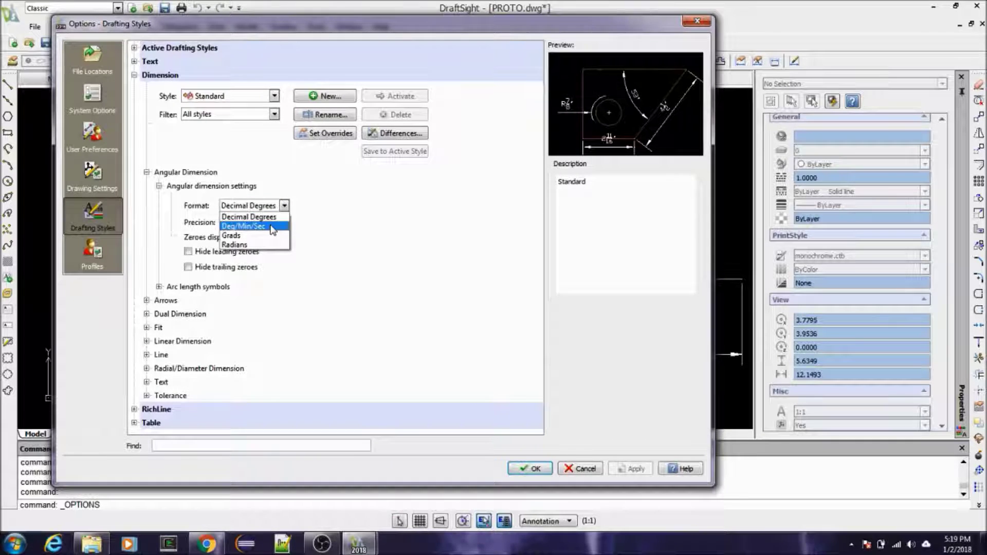
click(277, 226)
click(284, 223)
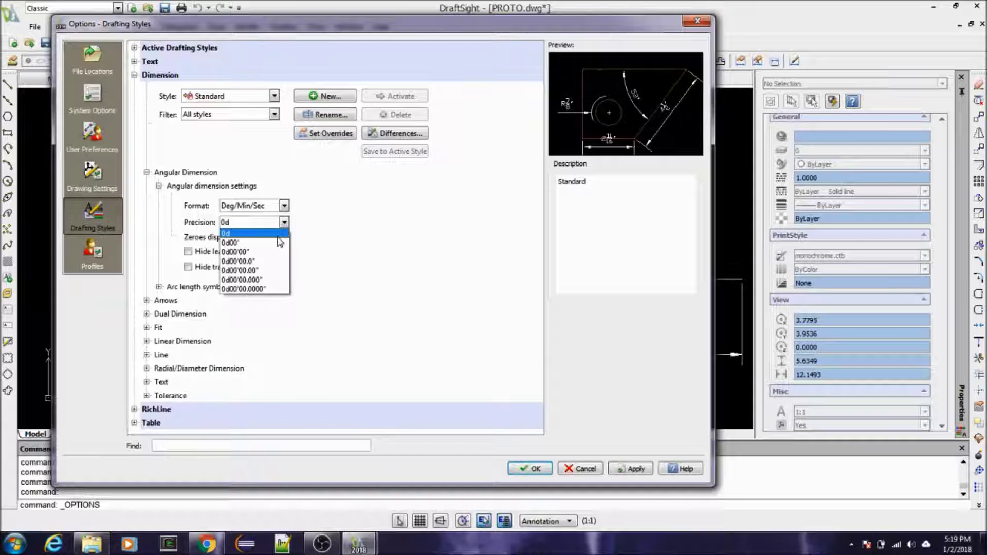
click(271, 252)
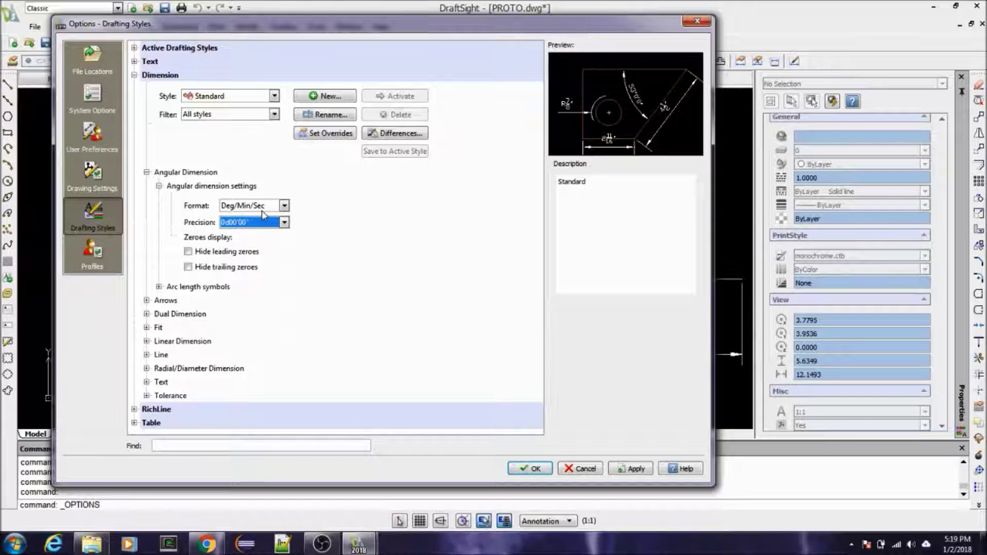
click(629, 468)
click(531, 469)
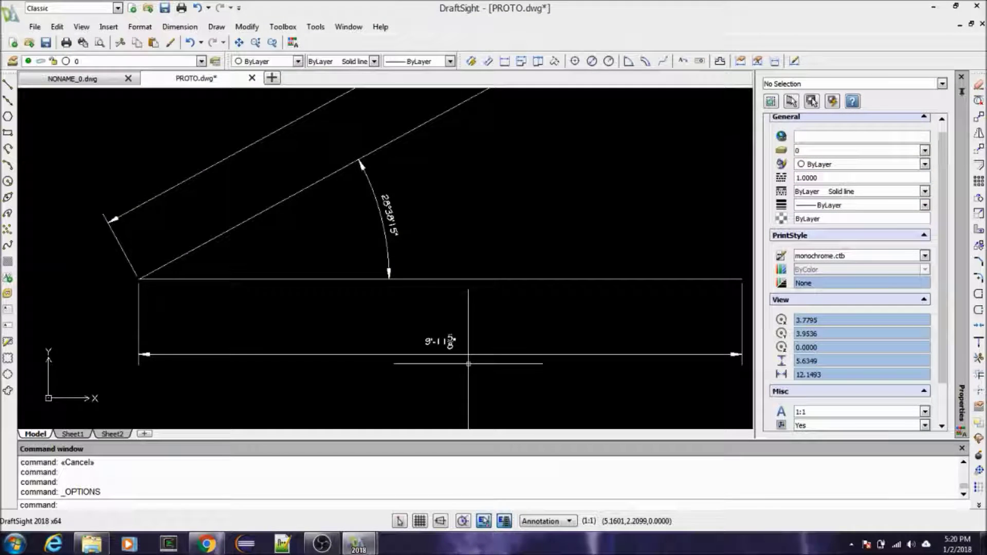
Step: Examine the angular dimension's degree, minute and second text up close and in relation to the whole drawing
scroll(386, 210, up, 3)
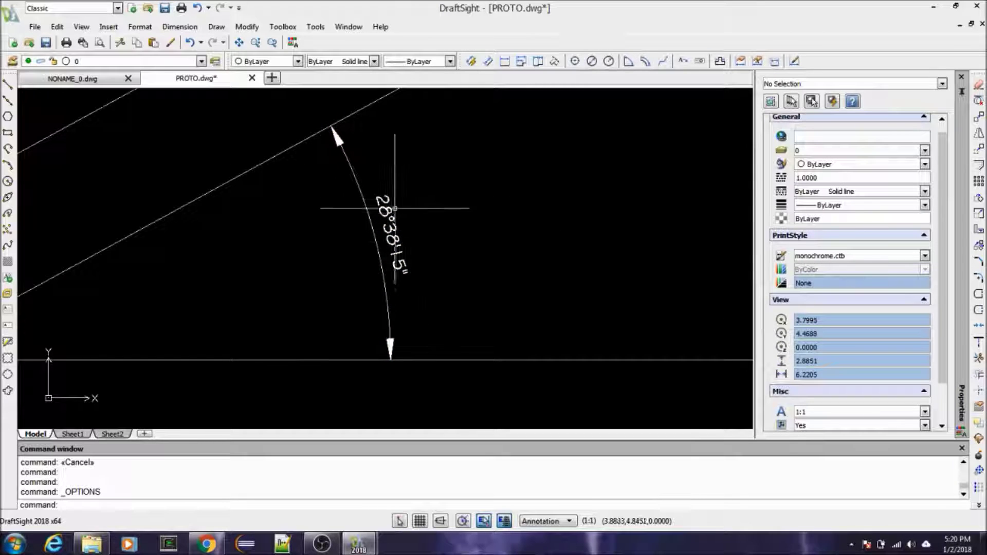
scroll(363, 231, down, 2)
scroll(375, 214, up, 2)
scroll(407, 237, down, 2)
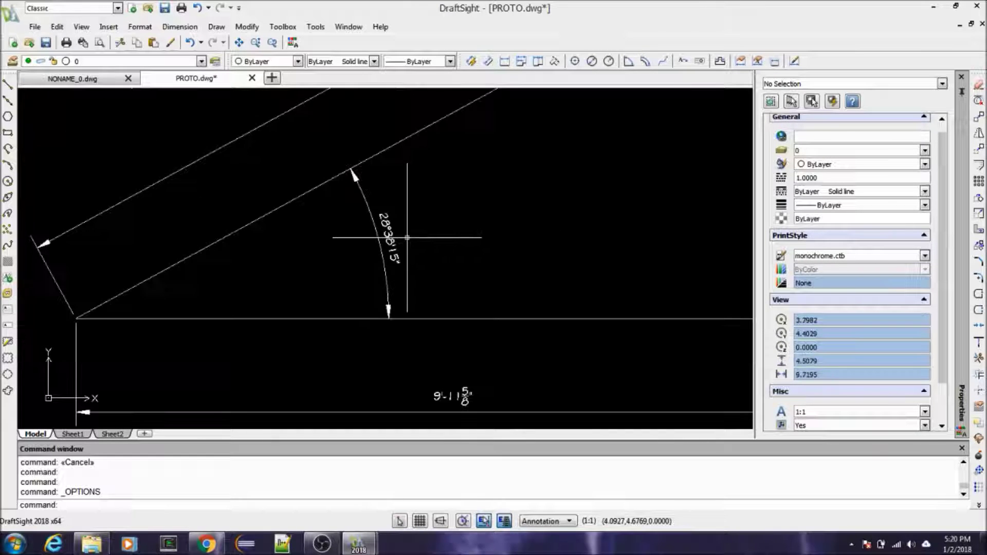
scroll(391, 218, up, 2)
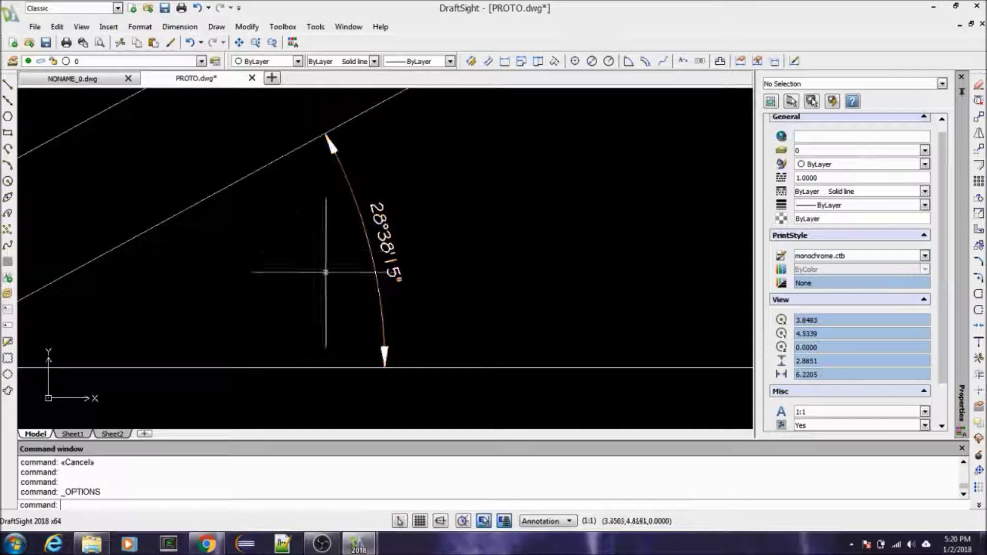
scroll(346, 267, down, 3)
scroll(342, 243, up, 5)
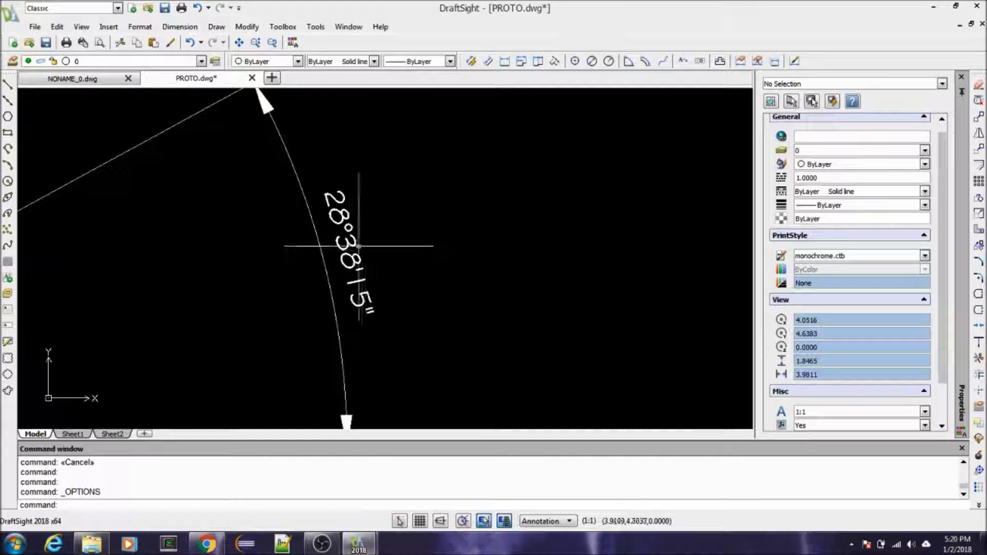
scroll(342, 267, down, 4)
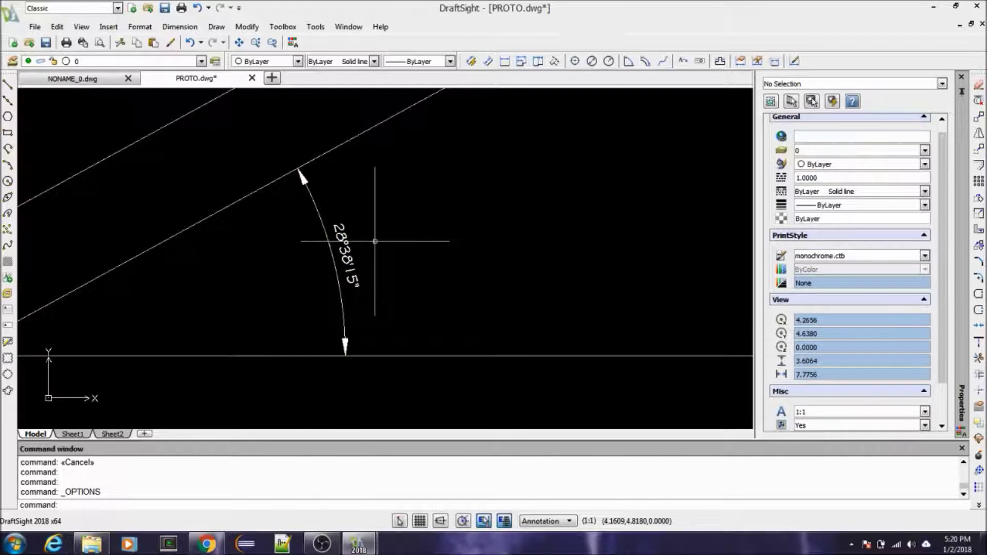
scroll(381, 238, down, 2)
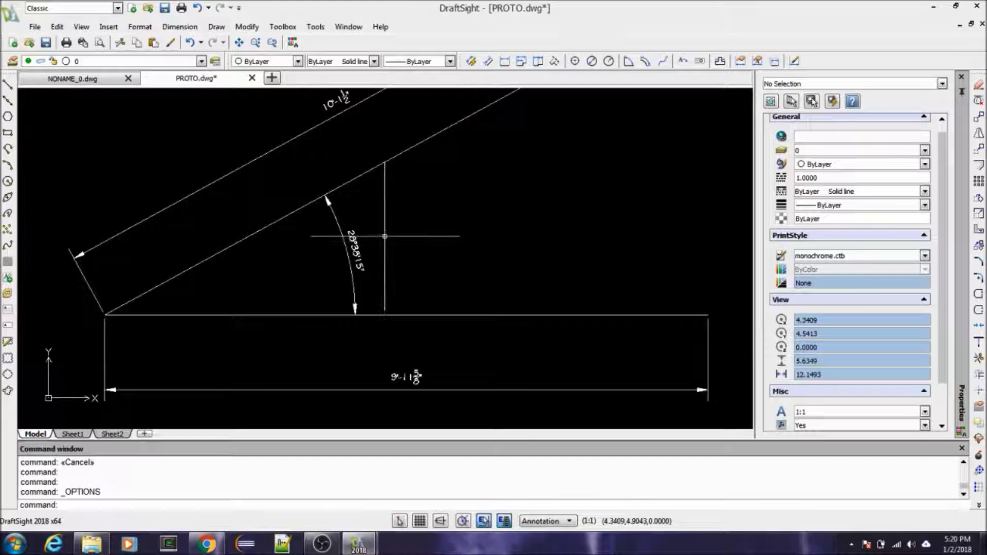
scroll(380, 238, down, 2)
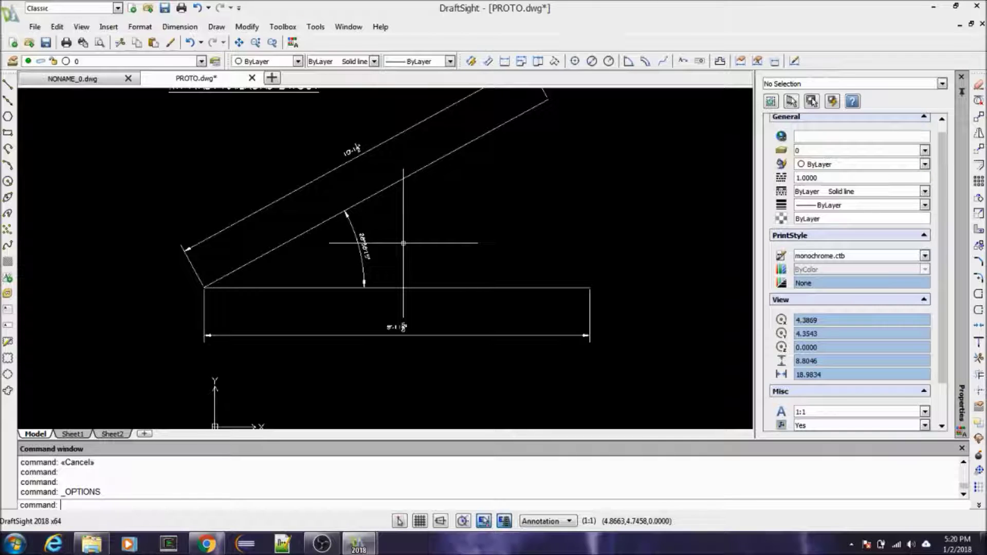
click(313, 28)
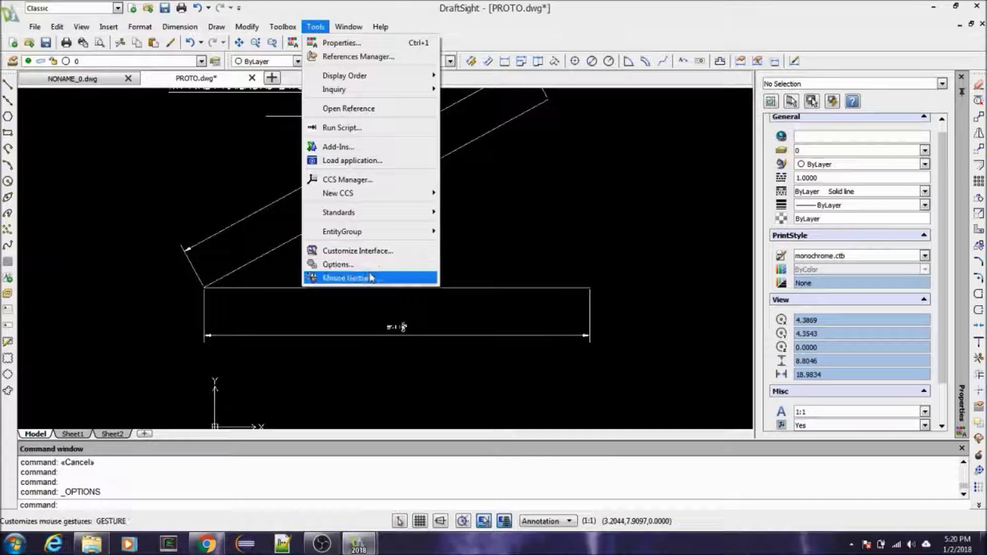
click(337, 121)
key(Escape)
key(Escape)
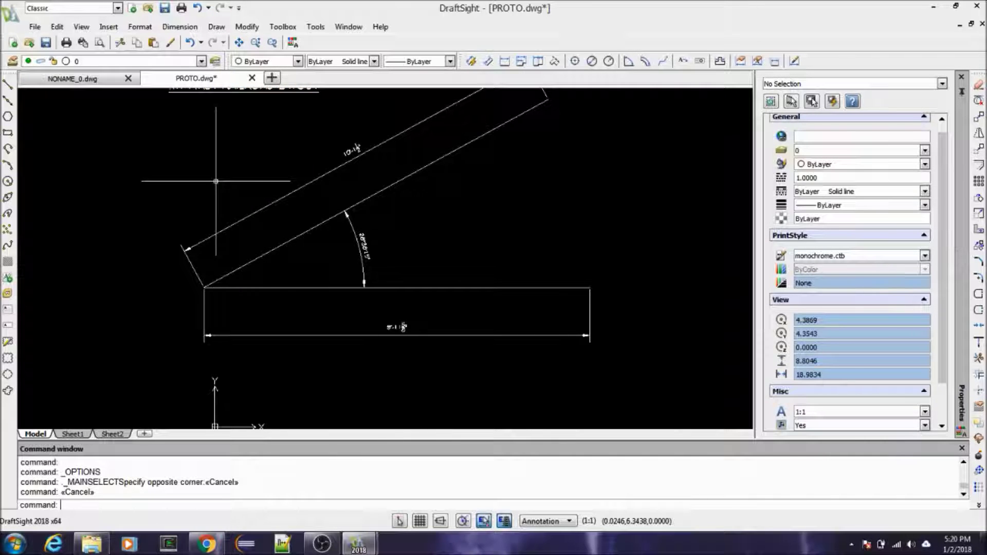
scroll(241, 262, down, 1)
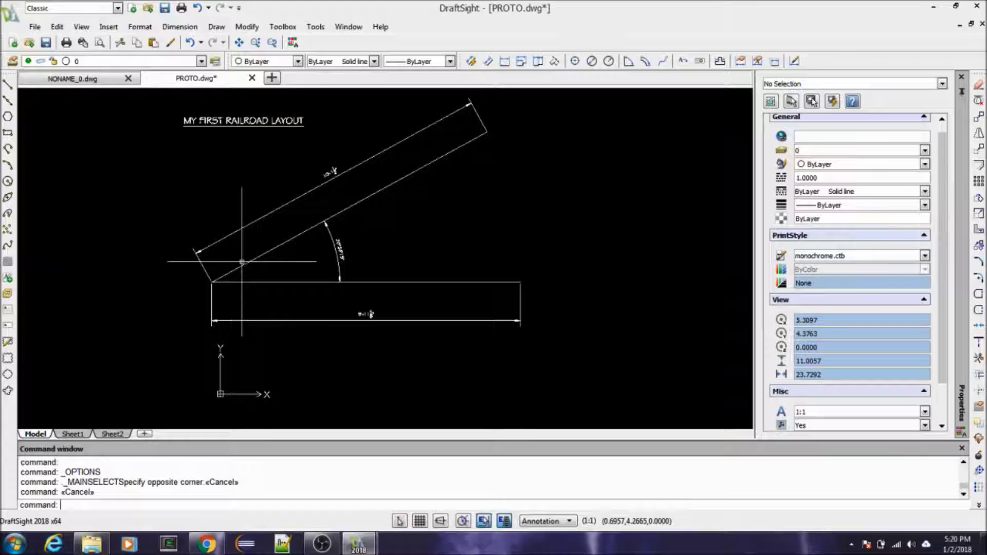
scroll(334, 242, up, 1)
scroll(334, 244, down, 1)
scroll(358, 247, up, 1)
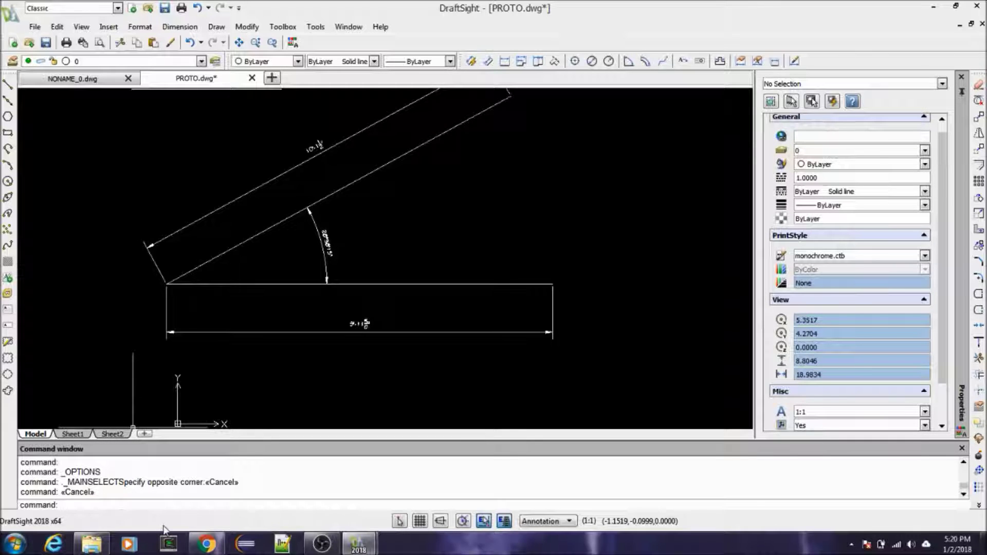
Step: Draw an open two-segment test polyline in the empty area beside the angle with the PLINE command, and delete it
text(PLIN)
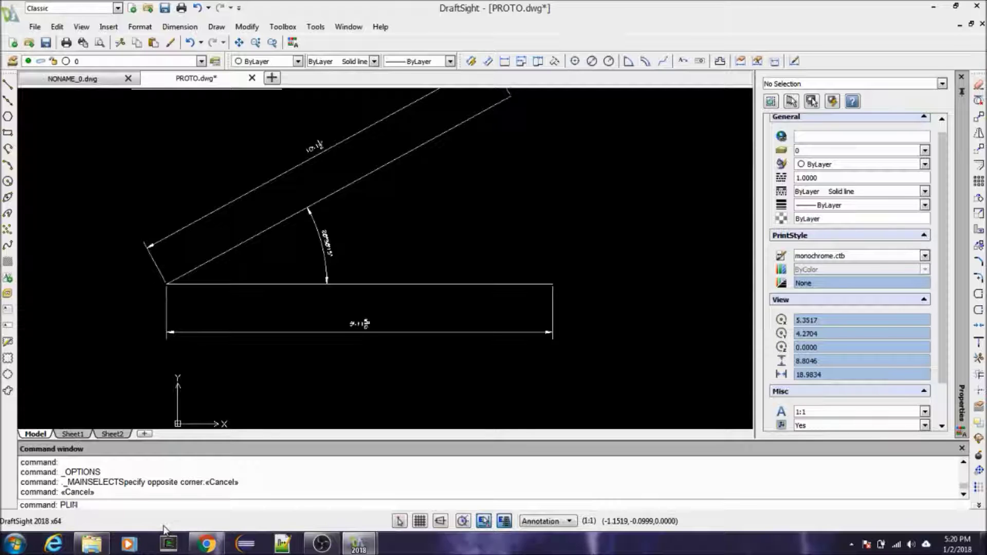
text(E)
key(Return)
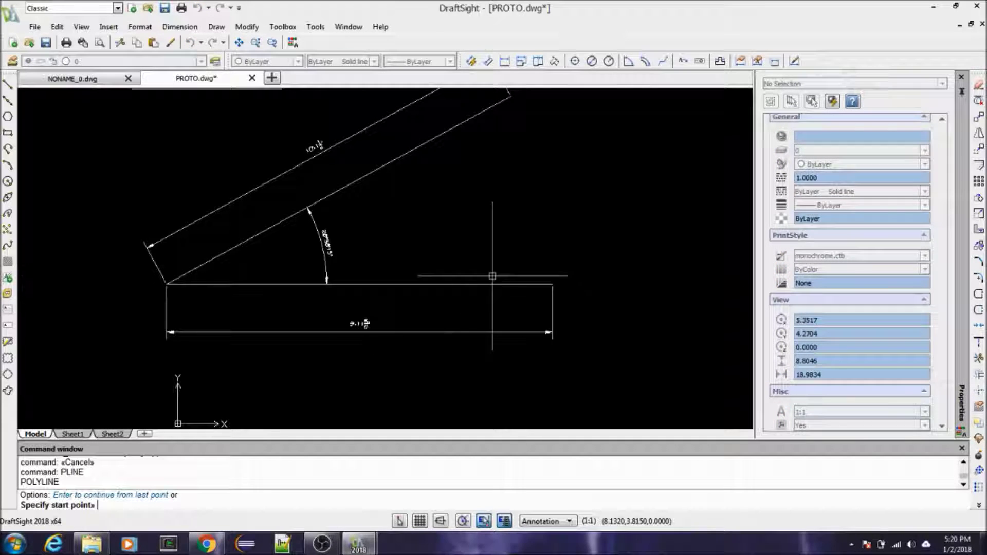
click(429, 213)
click(652, 136)
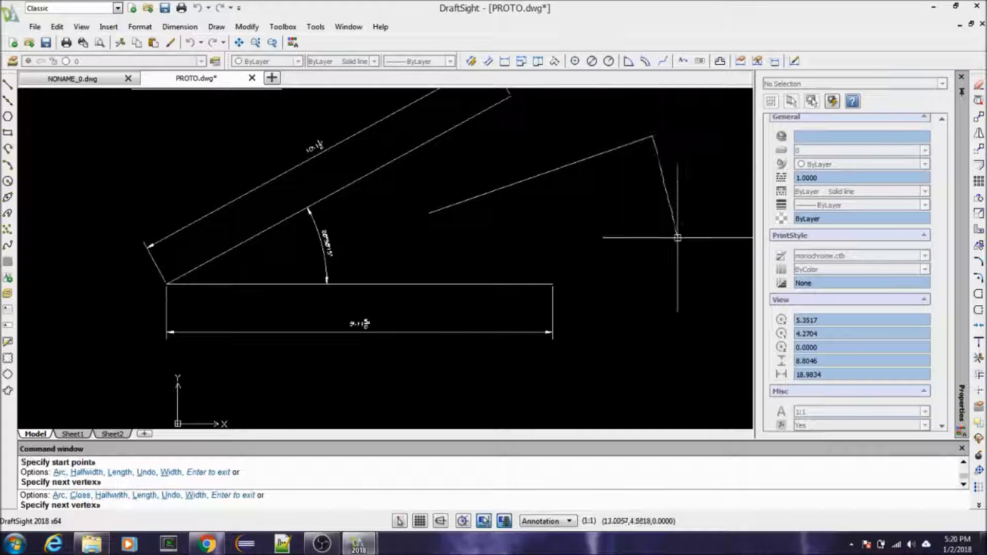
click(690, 260)
key(Escape)
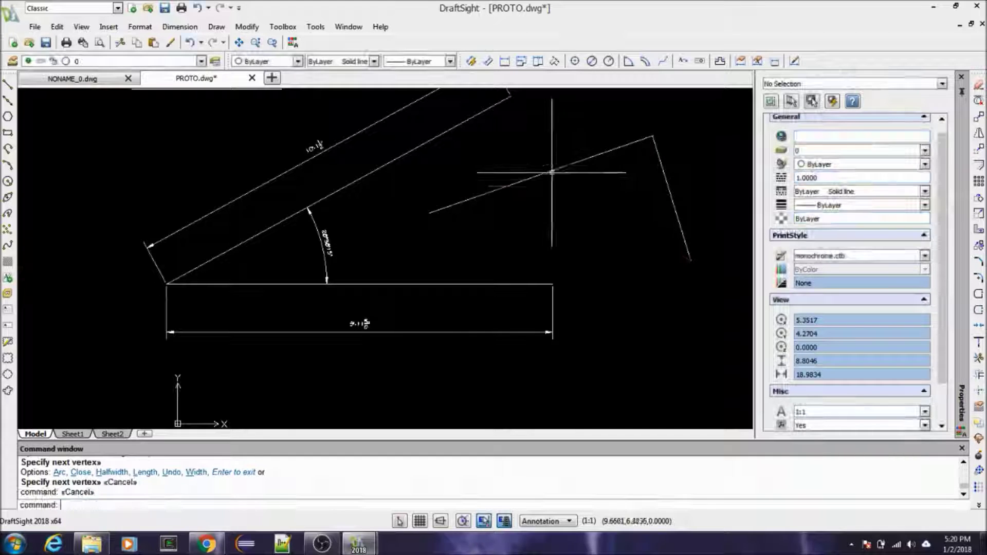
click(546, 172)
key(Return)
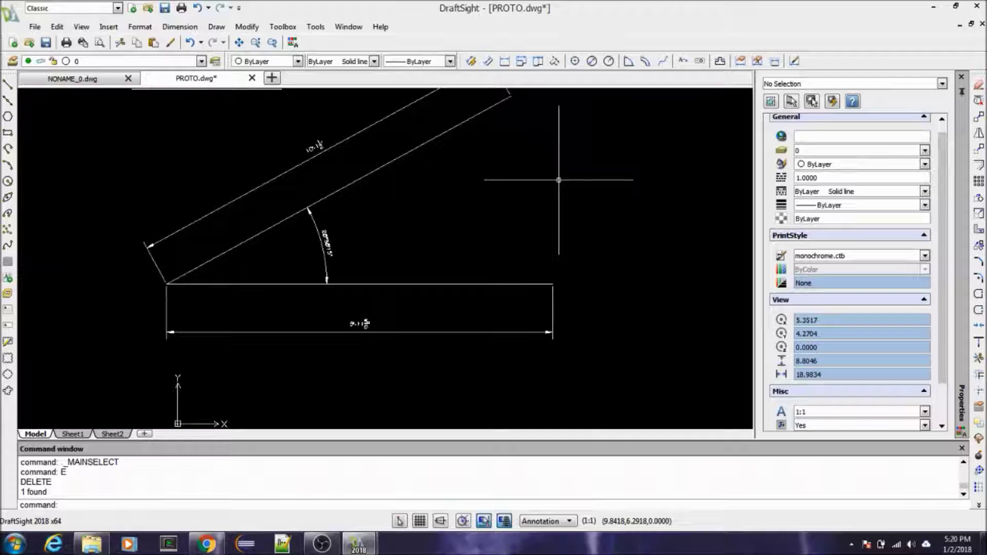
scroll(514, 254, down, 1)
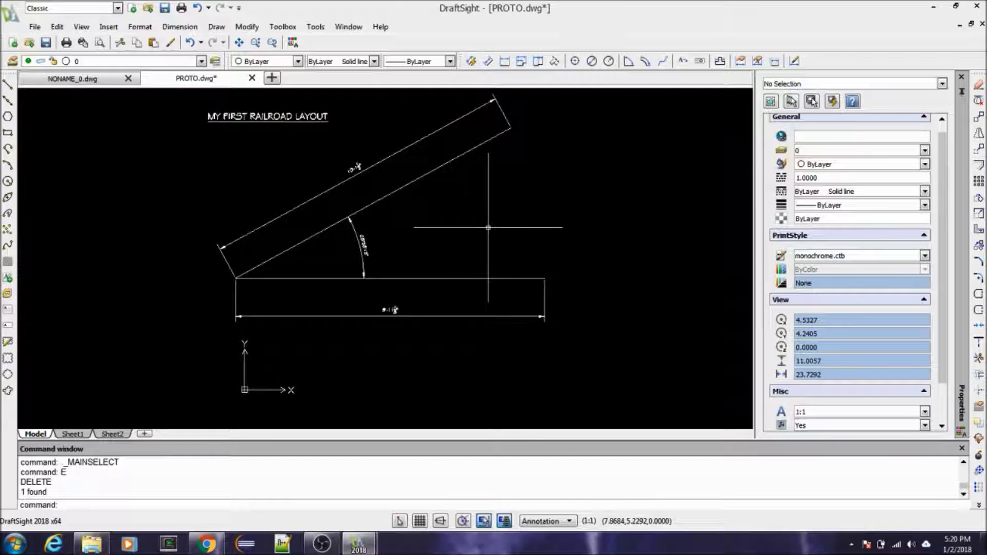
scroll(462, 224, down, 1)
scroll(461, 224, up, 2)
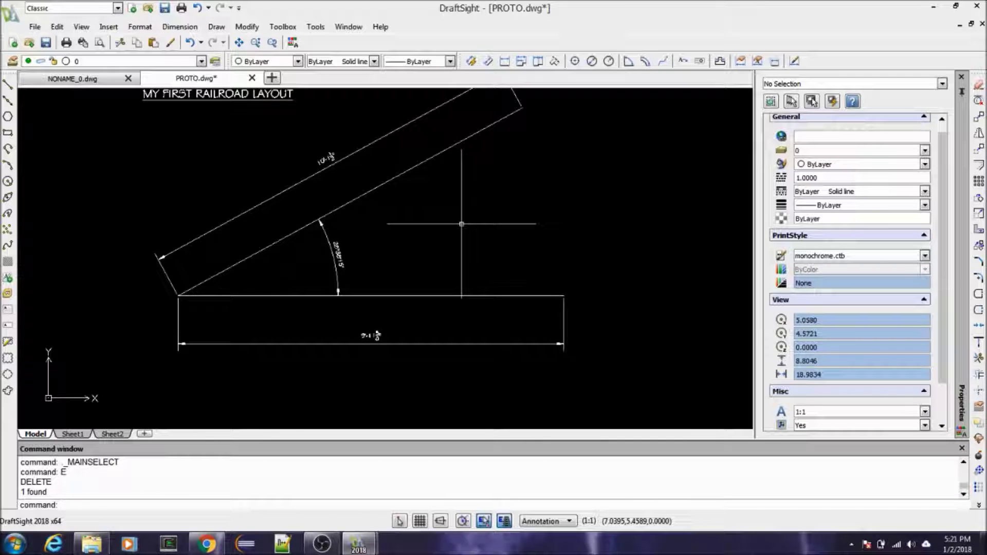
scroll(442, 224, down, 4)
scroll(451, 226, up, 1)
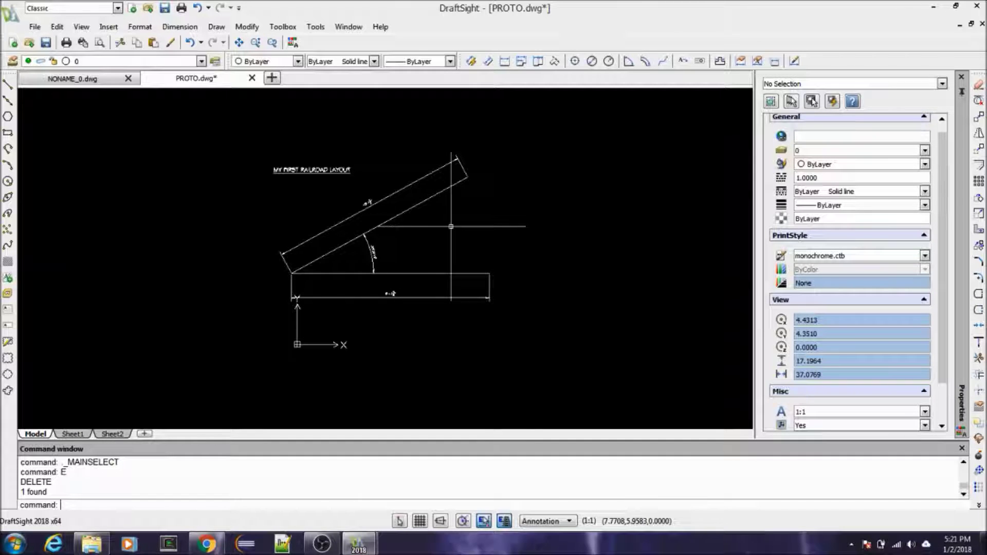
text(TR)
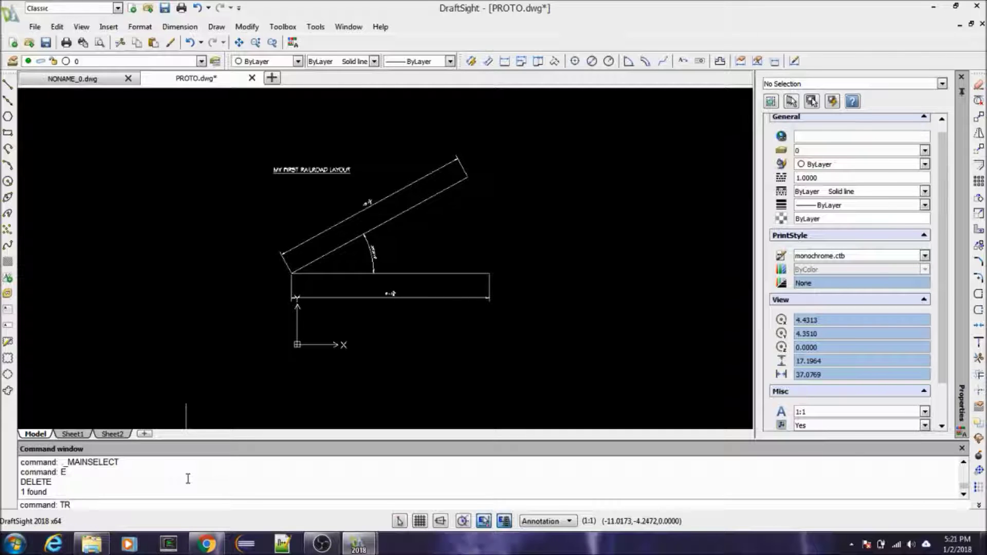
key(Return)
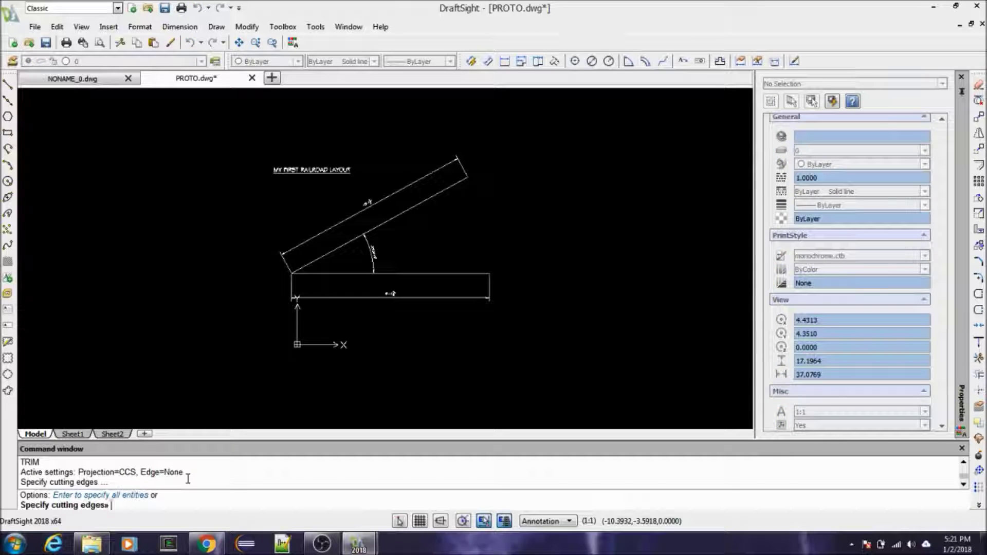
key(Escape)
key(Escape)
key(Escape)
key(Escape)
scroll(143, 407, down, 1)
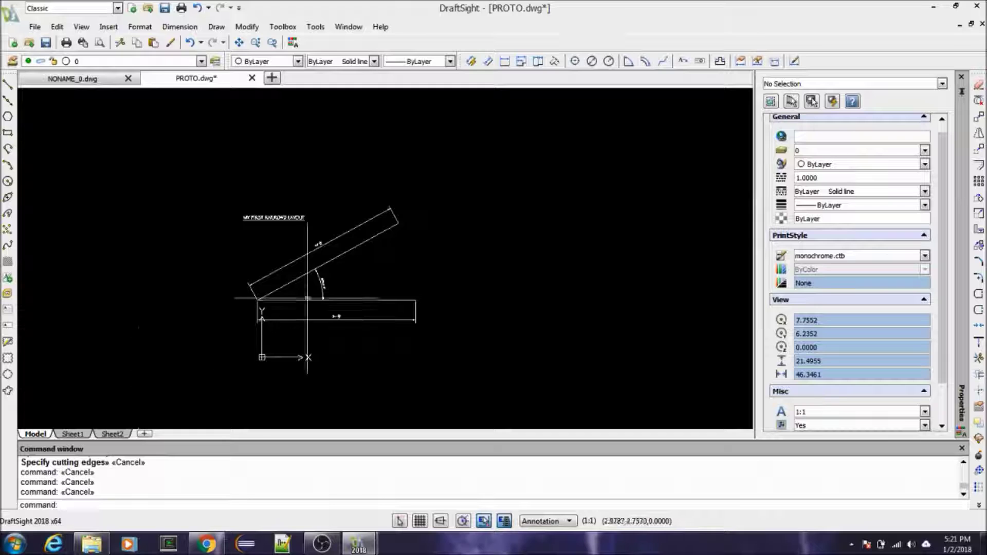
scroll(417, 200, up, 3)
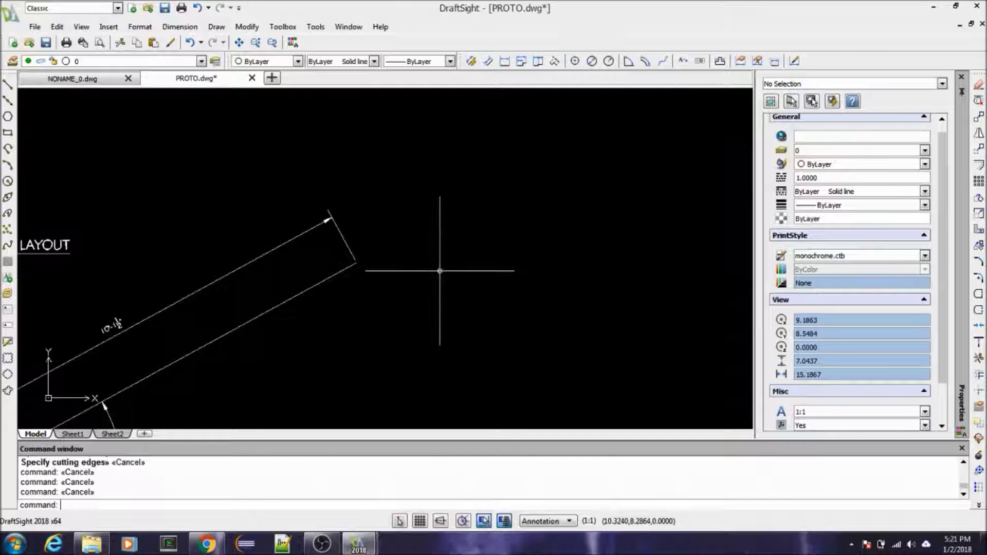
scroll(388, 279, down, 1)
key(Escape)
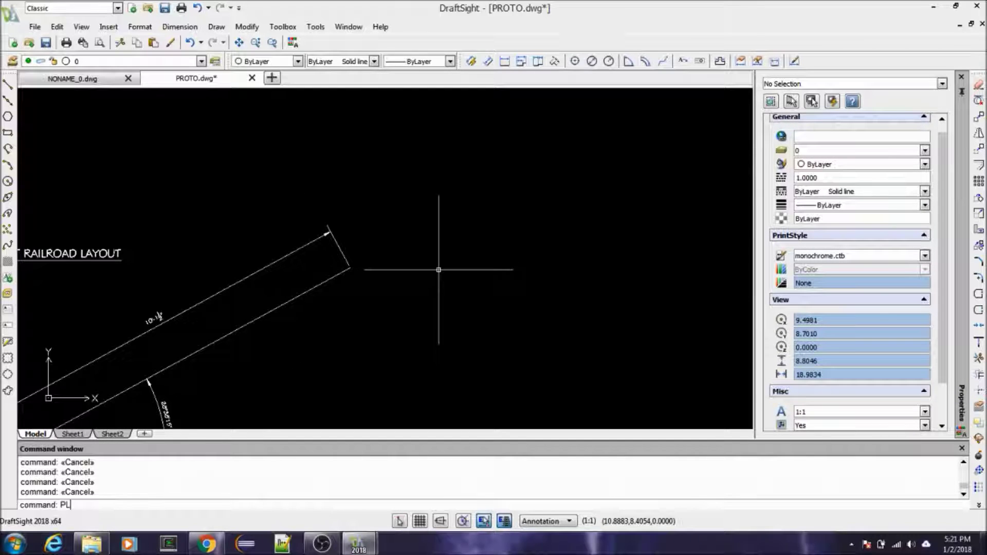
Step: Draw a nearly horizontal single-segment polyline in the empty area beside the angle, using the PL alias
text(PL)
key(Return)
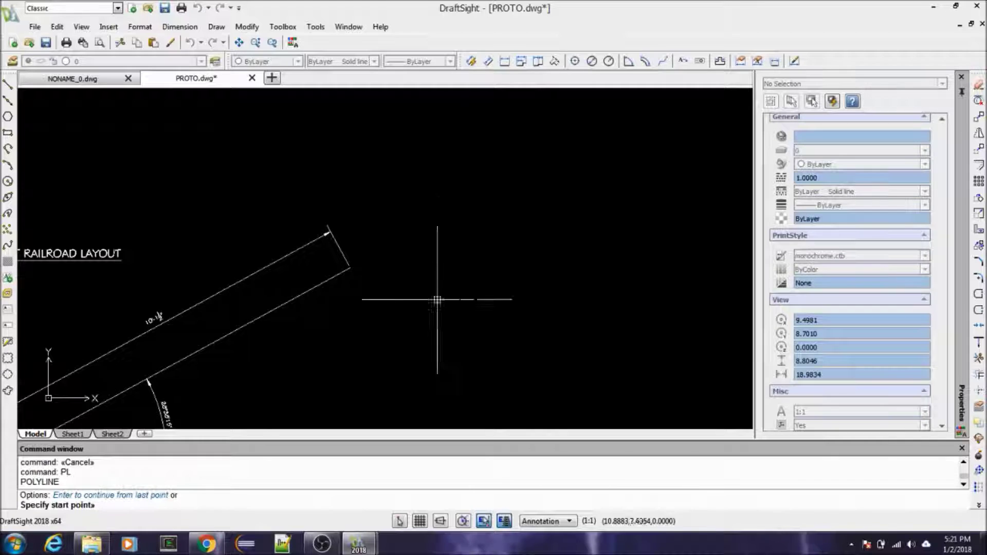
click(390, 315)
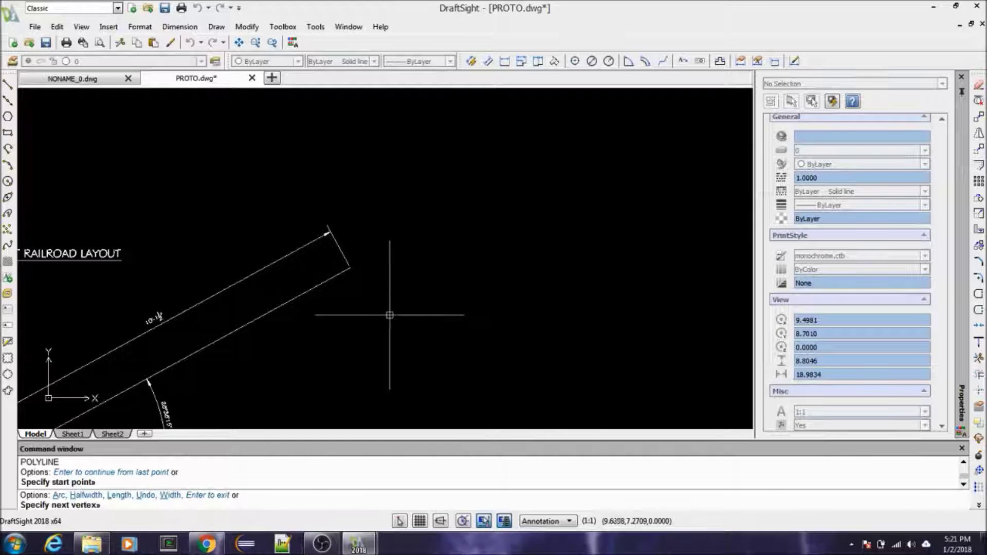
click(700, 313)
key(Return)
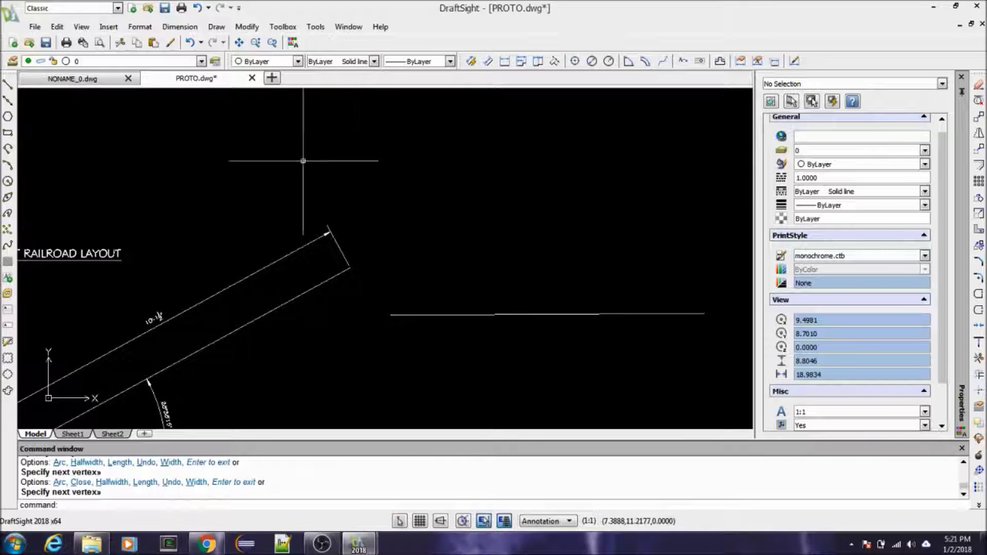
scroll(419, 214, down, 3)
scroll(424, 243, up, 4)
scroll(433, 226, down, 3)
scroll(447, 242, up, 3)
scroll(447, 238, down, 3)
scroll(395, 217, up, 2)
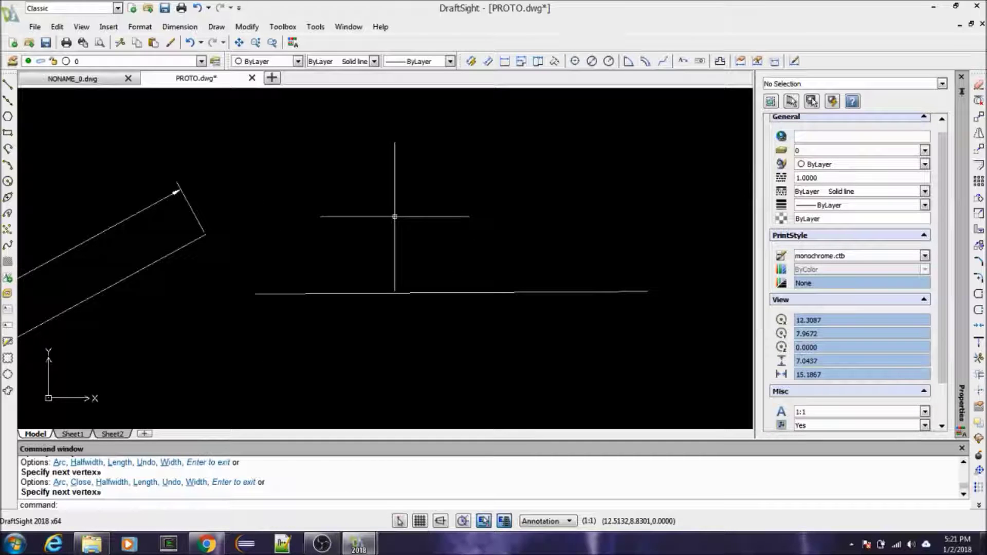
key(Return)
click(244, 200)
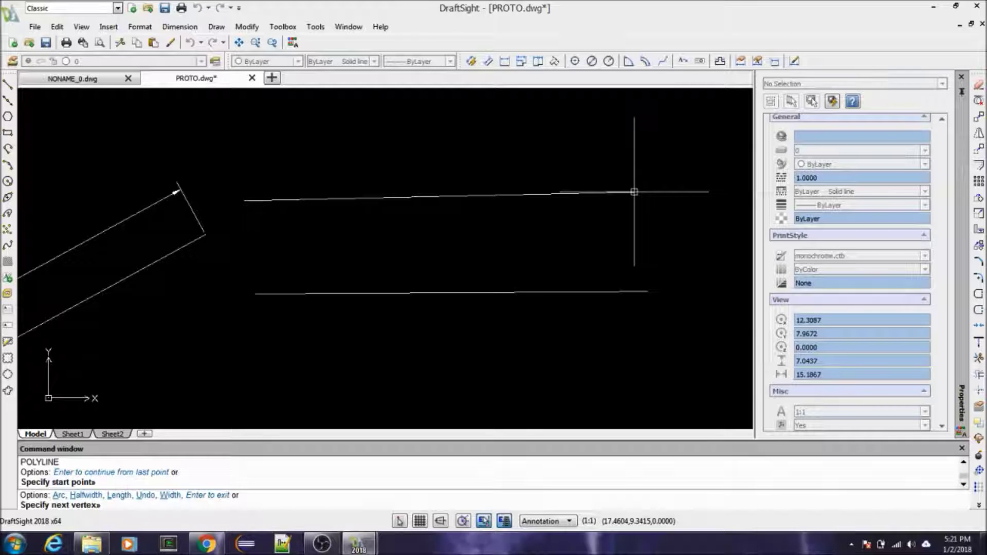
key(Escape)
key(Escape)
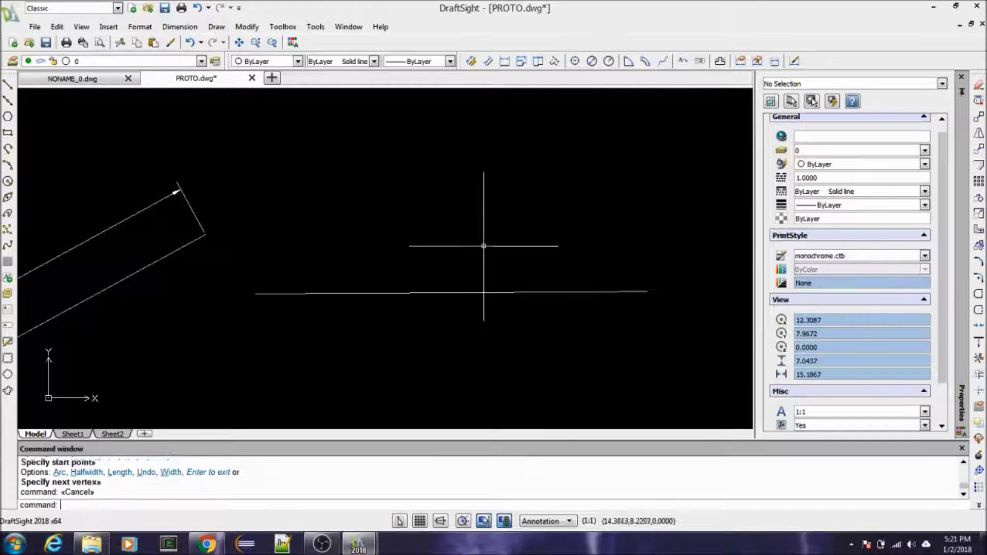
Step: Draw a steep polyline about 7.19 units long crossing the middle of the horizontal polyline, using the PL alias
scroll(440, 242, down, 4)
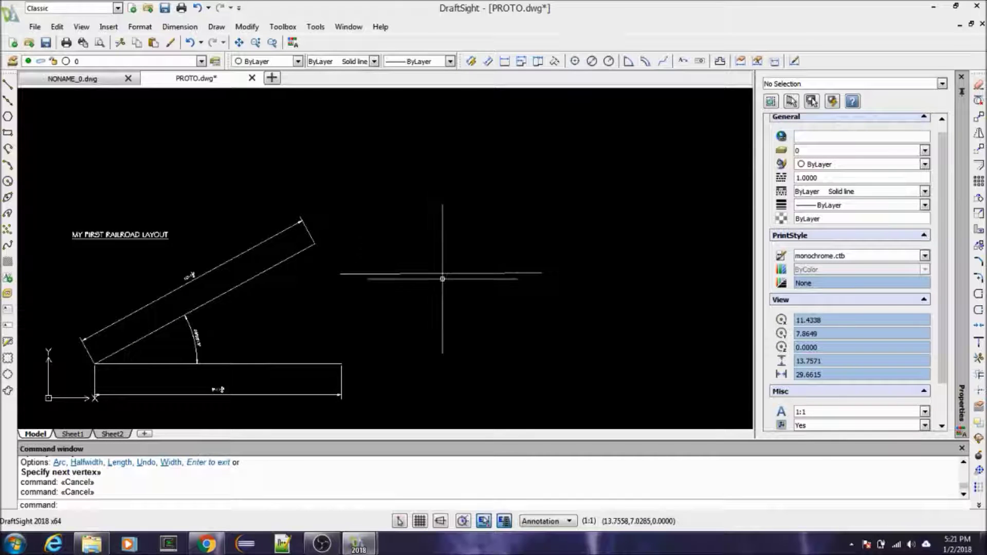
text(PL)
key(Return)
click(434, 169)
click(457, 342)
key(Return)
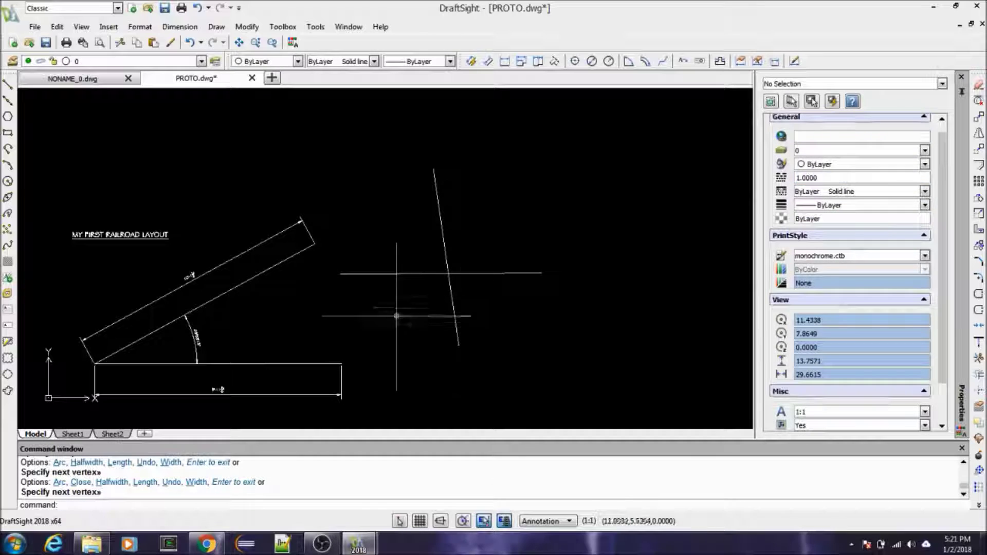
scroll(444, 309, up, 3)
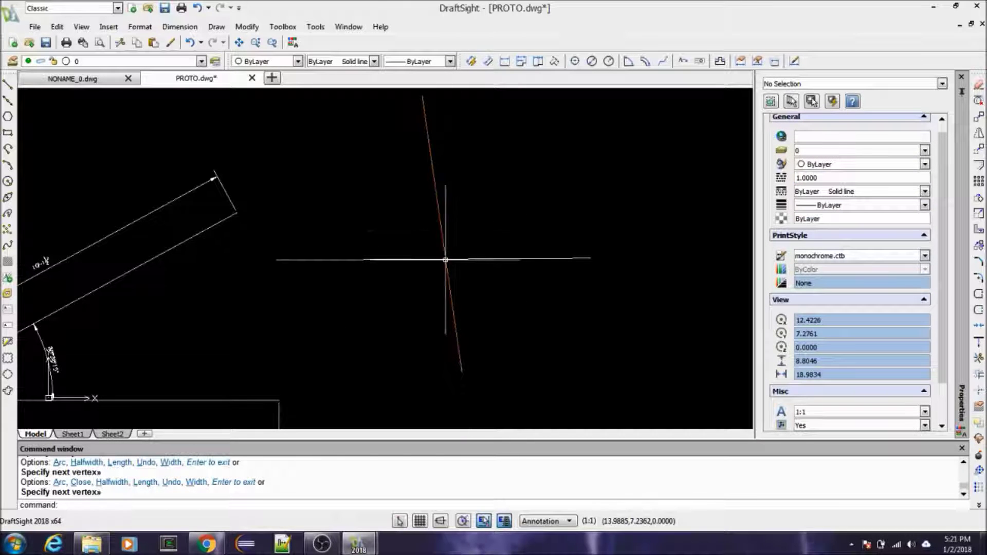
scroll(431, 239, down, 3)
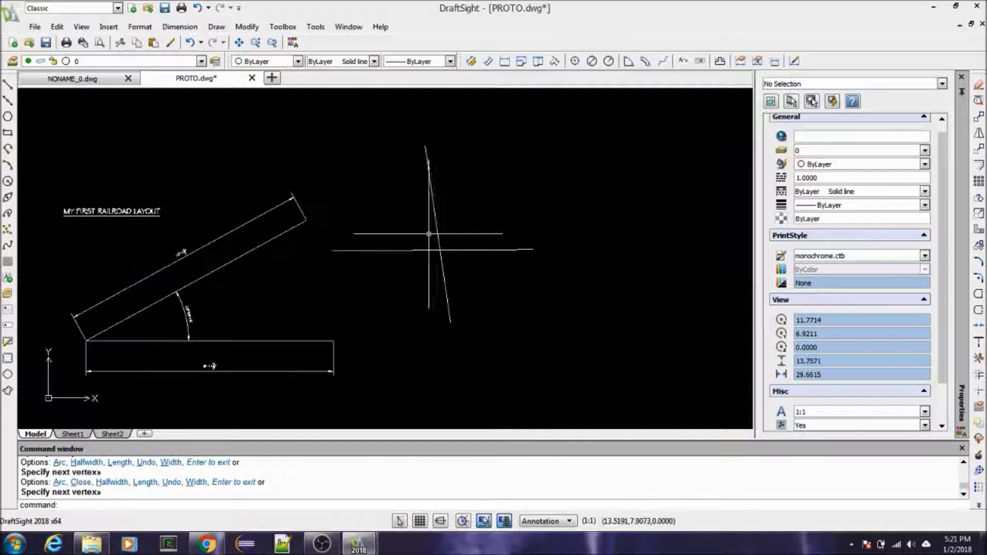
scroll(427, 234, up, 3)
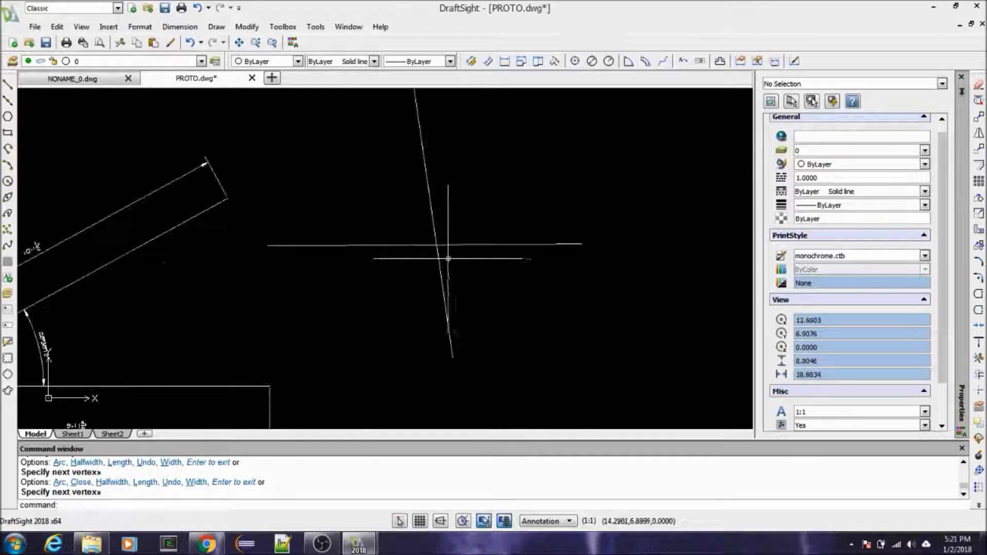
key(Escape)
key(Escape)
key(Escape)
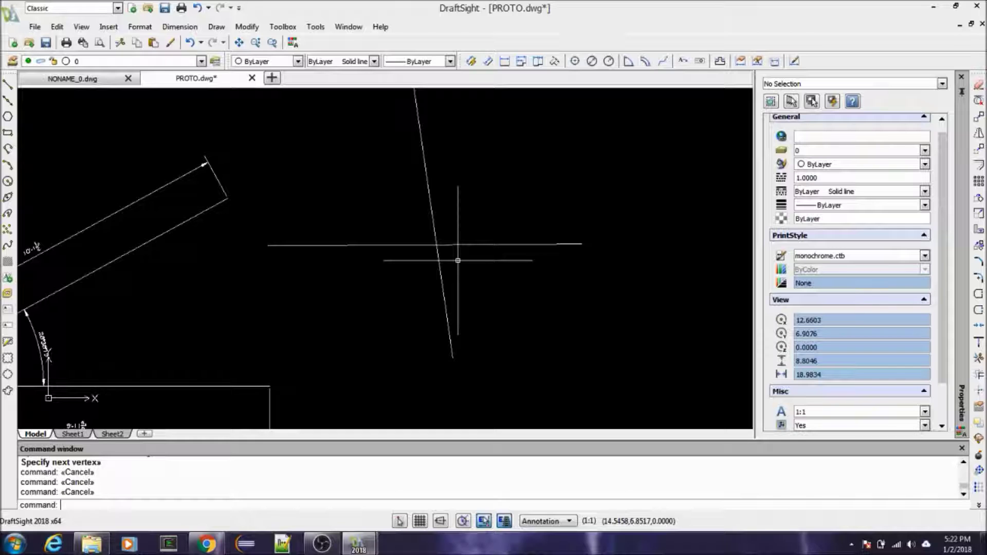
Step: Trim the steep polyline's lower part with the TR alias, using the horizontal polyline as cutting edge, and undo the trim
text(TR)
key(Return)
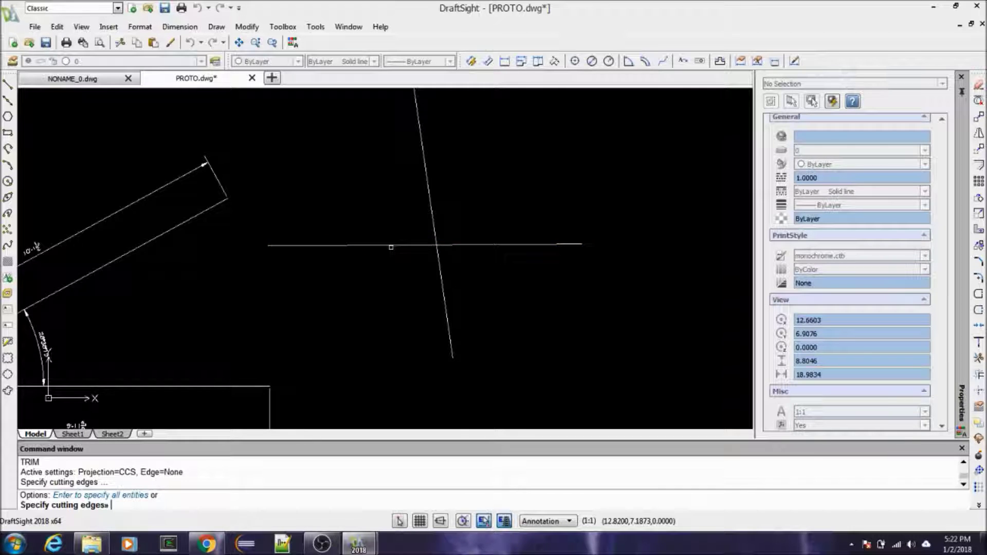
click(391, 245)
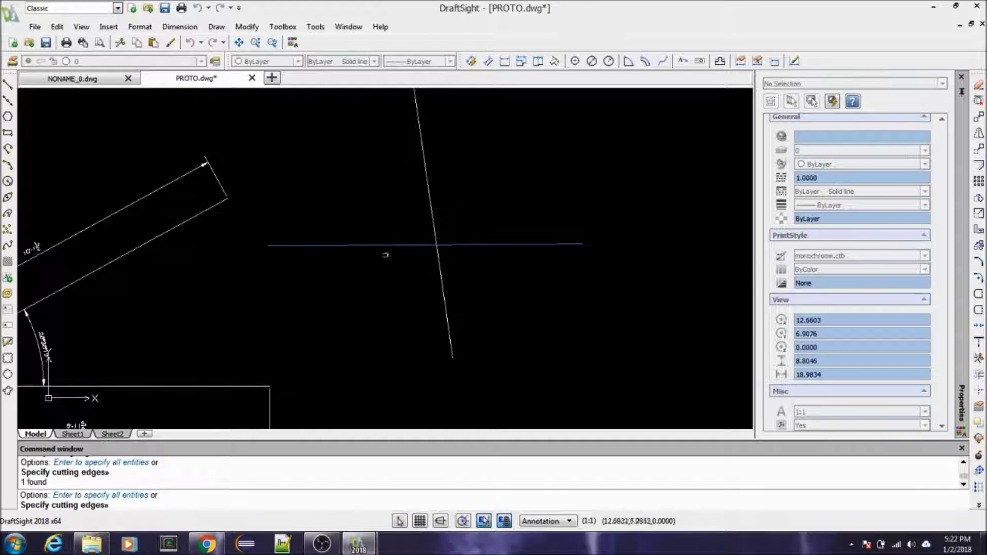
key(Return)
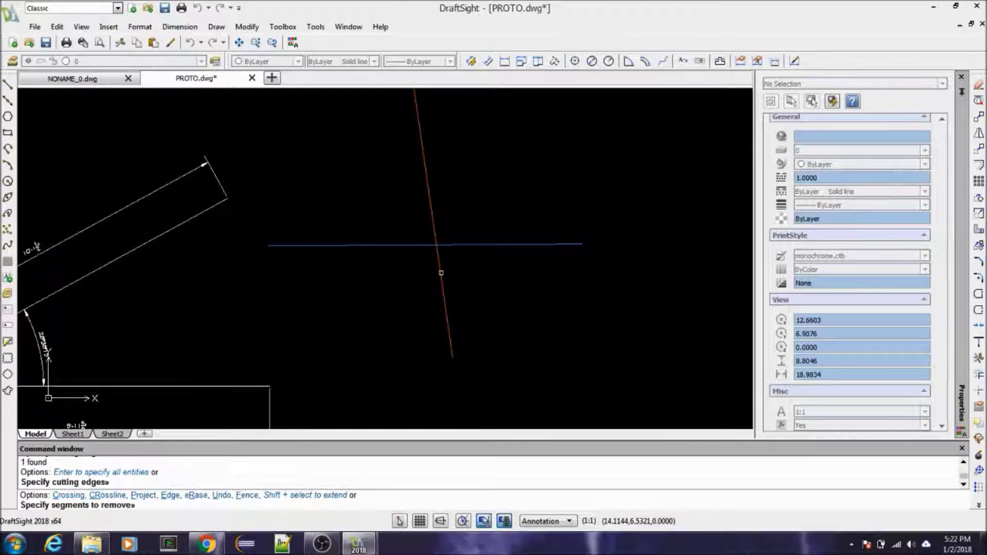
click(441, 273)
key(Return)
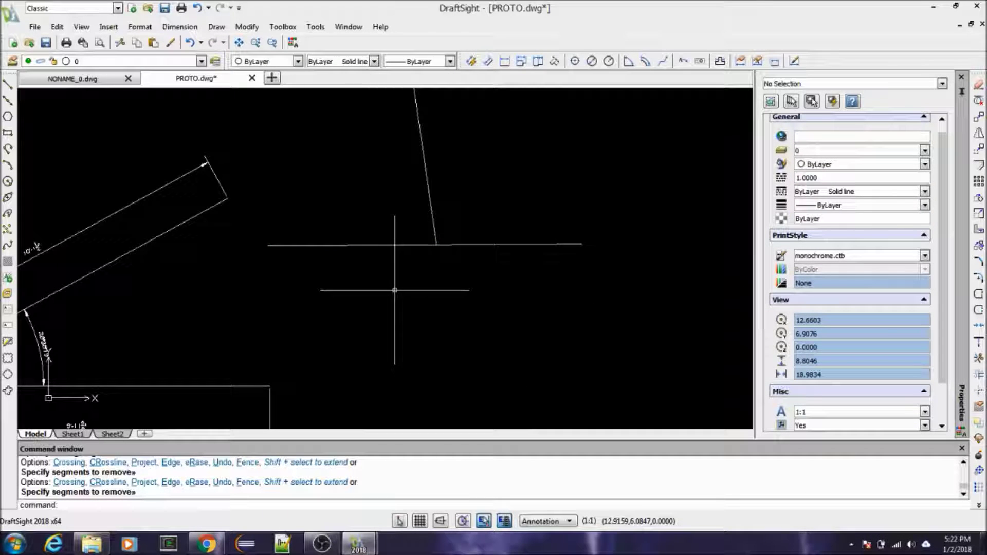
key(ctrl+z)
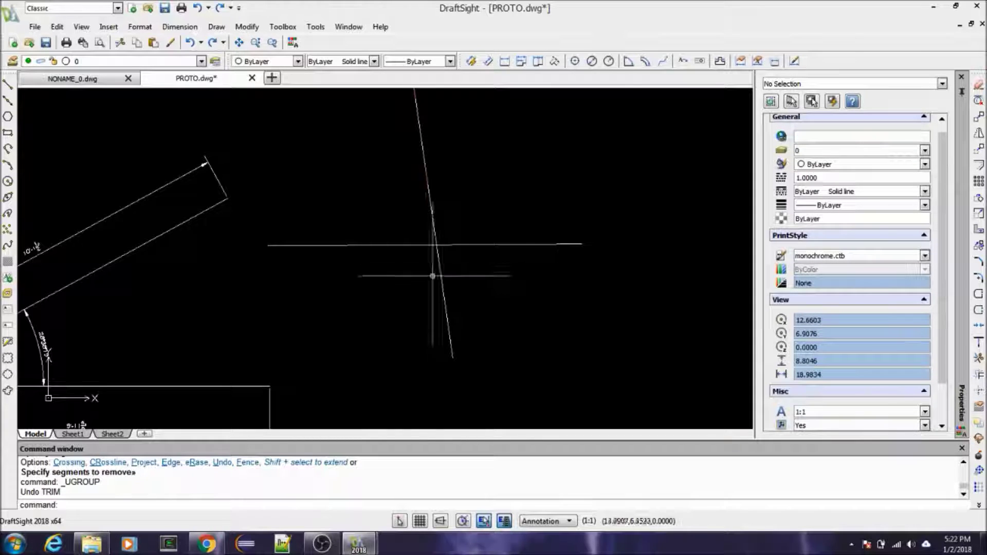
Step: Stretch the steep polyline's lower endpoint up to its intersection with the horizontal polyline
click(441, 284)
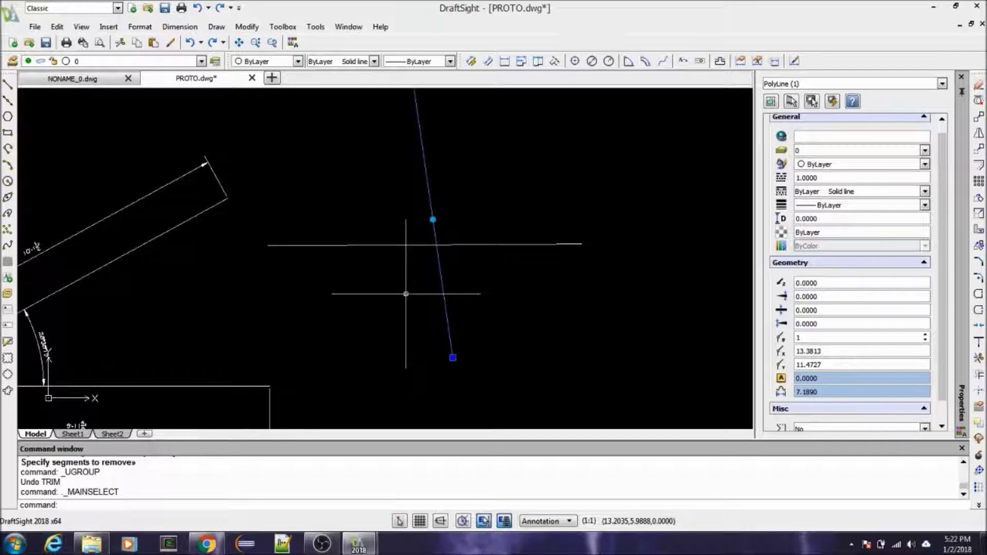
scroll(417, 284, down, 1)
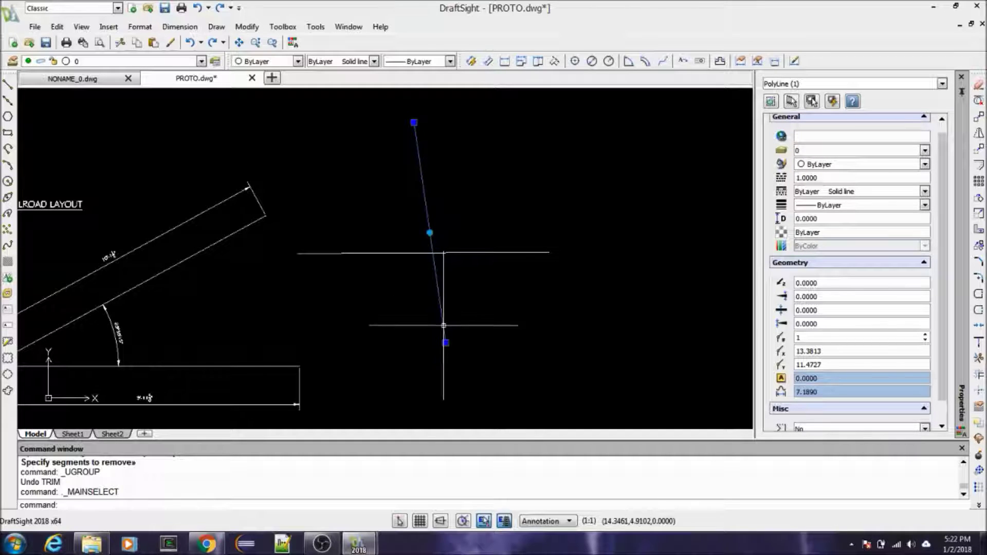
scroll(444, 326, up, 1)
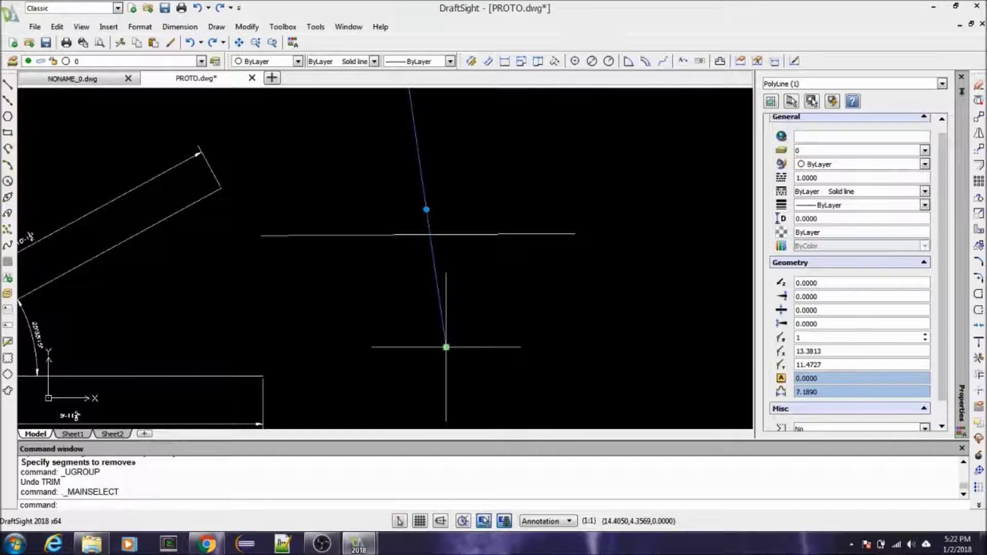
click(446, 347)
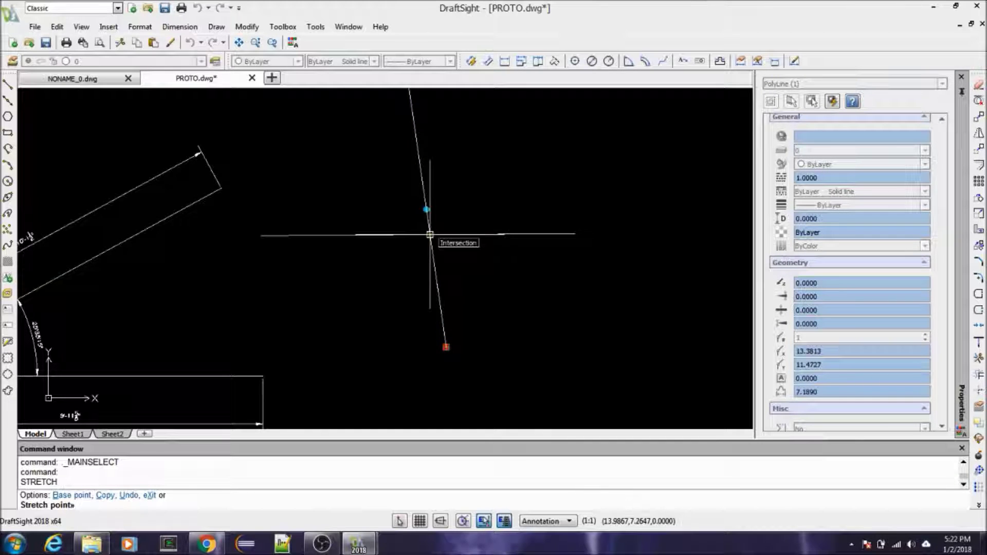
scroll(429, 234, up, 5)
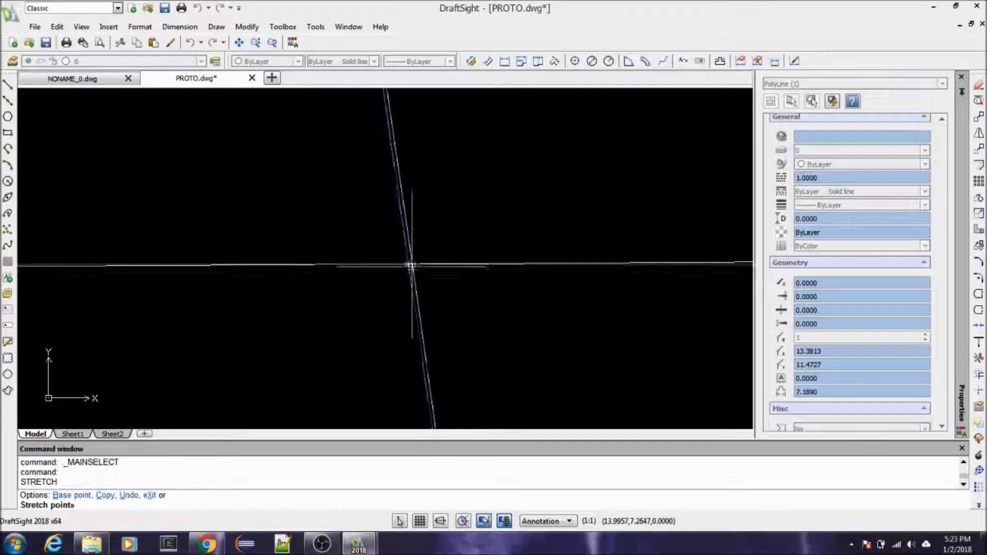
click(409, 264)
scroll(433, 262, down, 4)
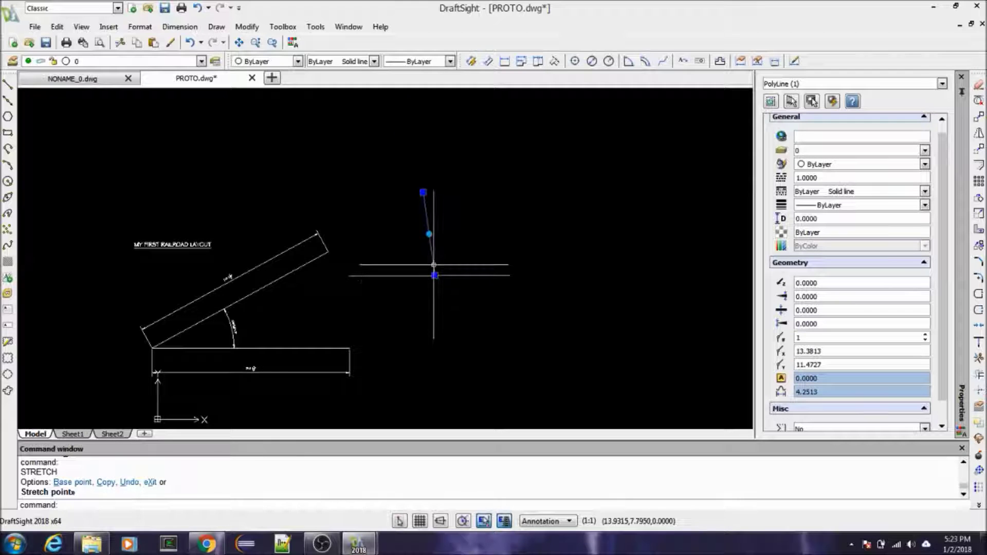
key(Escape)
key(Escape)
Step: Inspect the junction of the two polylines and undo the endpoint stretch
scroll(434, 272, up, 4)
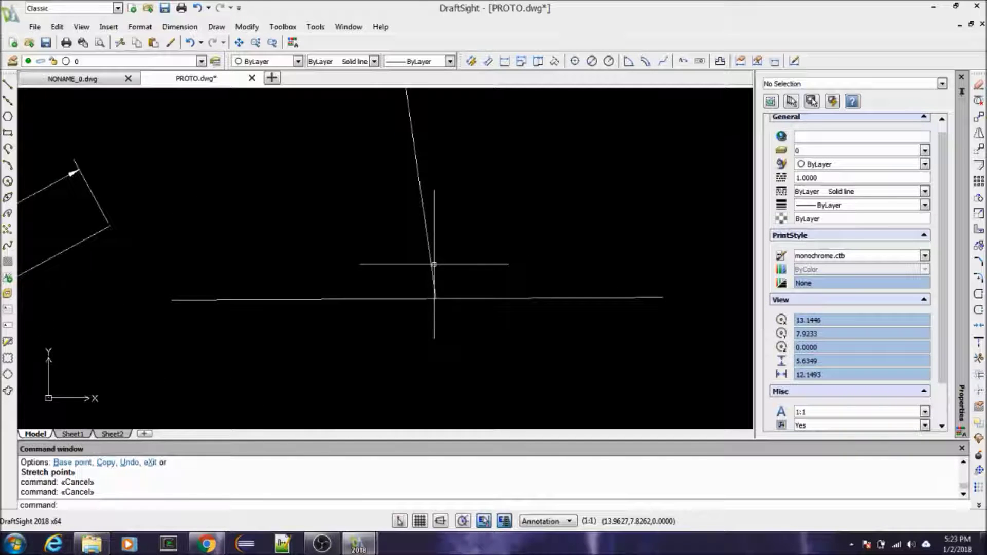
scroll(435, 264, down, 4)
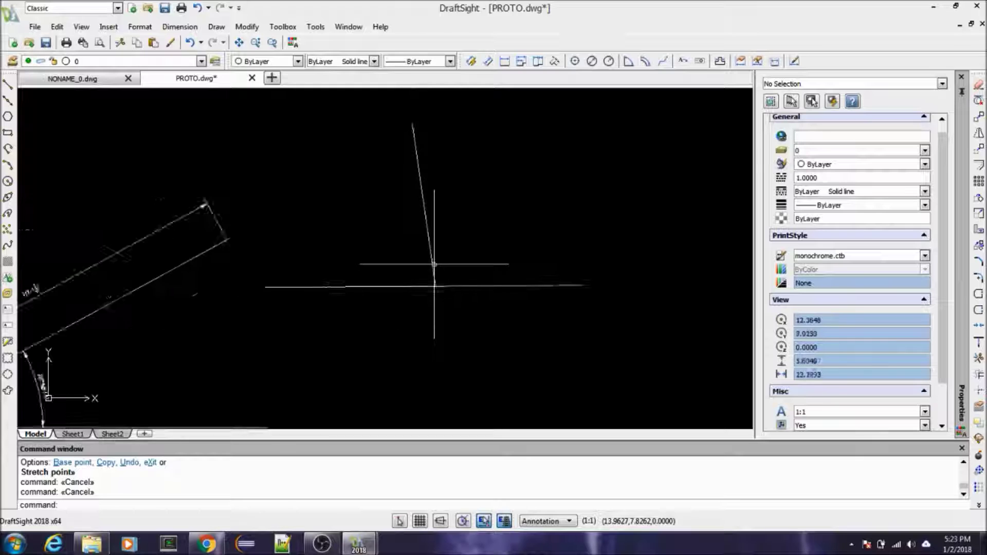
scroll(436, 263, up, 2)
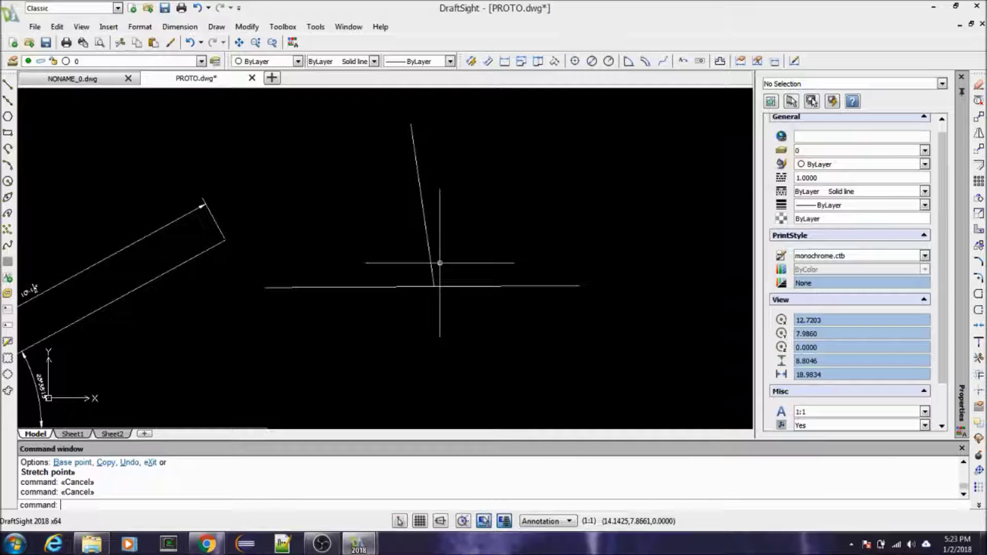
key(ctrl+z)
key(ctrl+z)
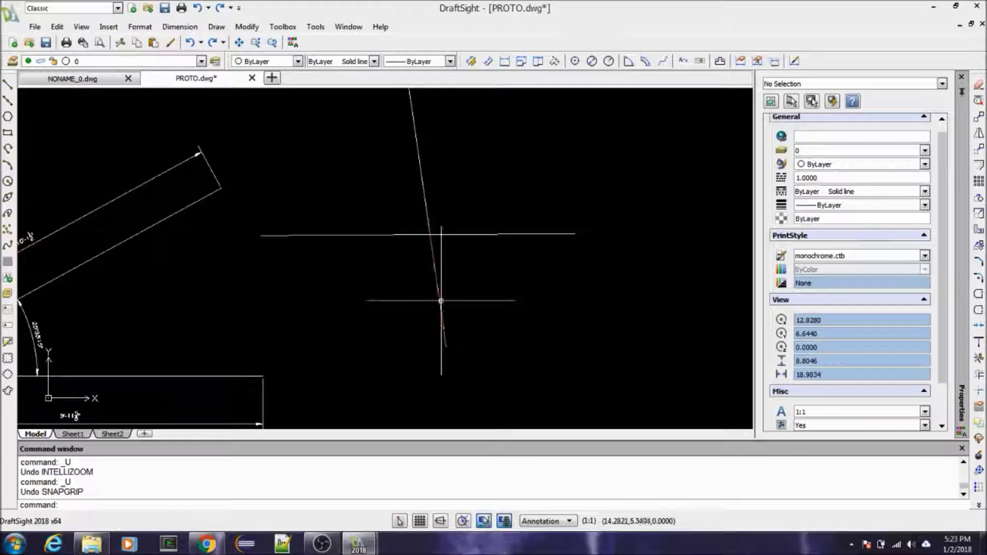
Step: Shorten the steep polyline again by snapping its lower endpoint to the intersection with the horizontal polyline
click(439, 264)
click(445, 345)
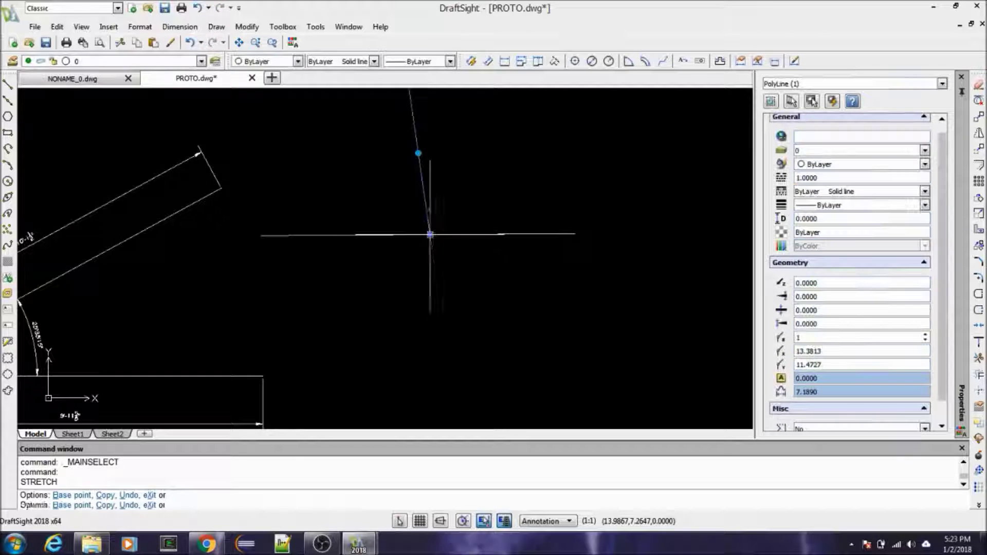
click(430, 234)
key(Escape)
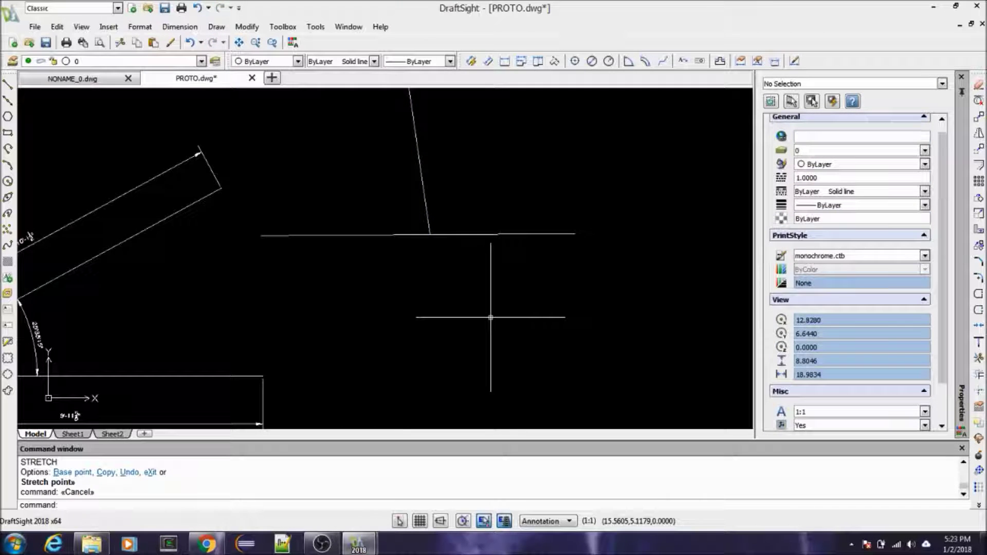
Step: Turn off the Intersection entity snap in the EntitySnaps settings, apply the change and close the options
right_click(484, 523)
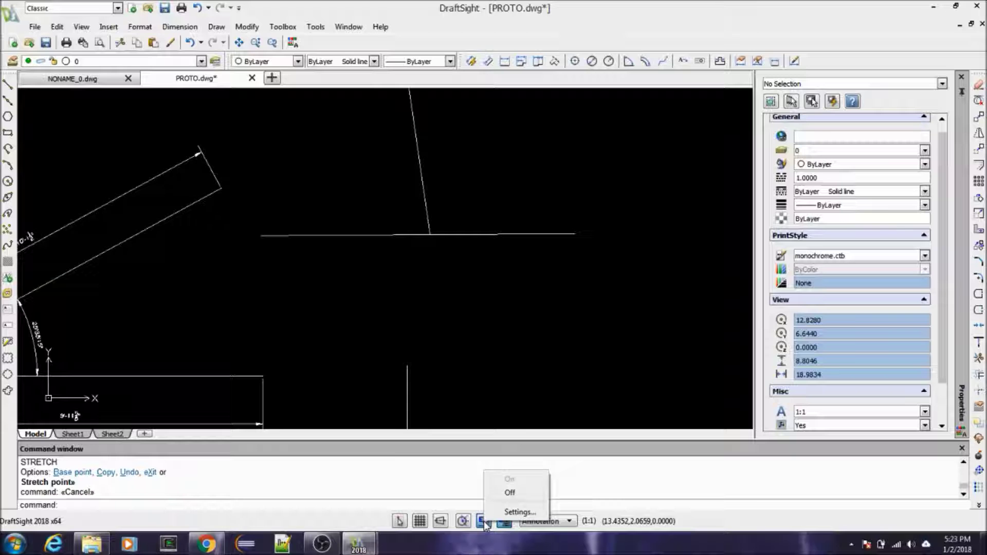
click(512, 512)
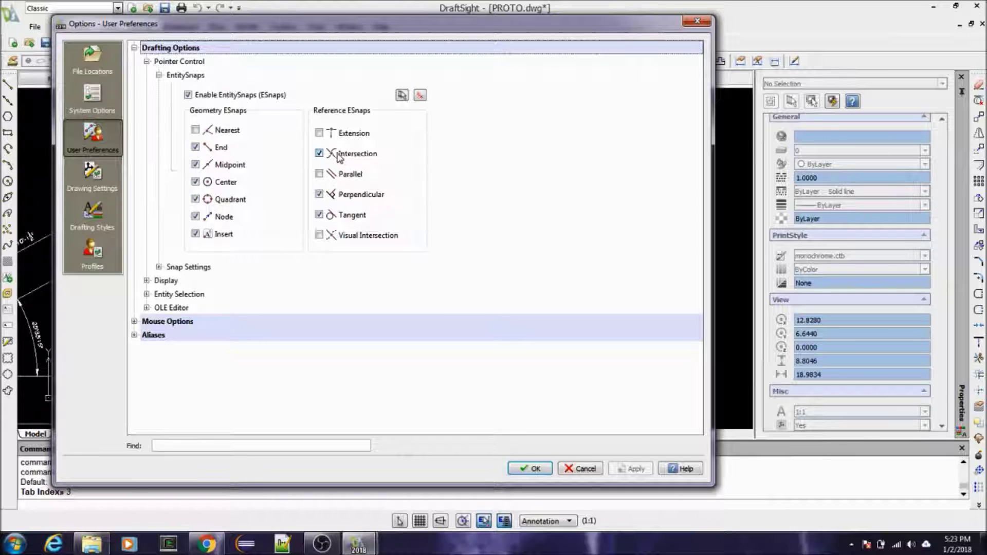
click(319, 153)
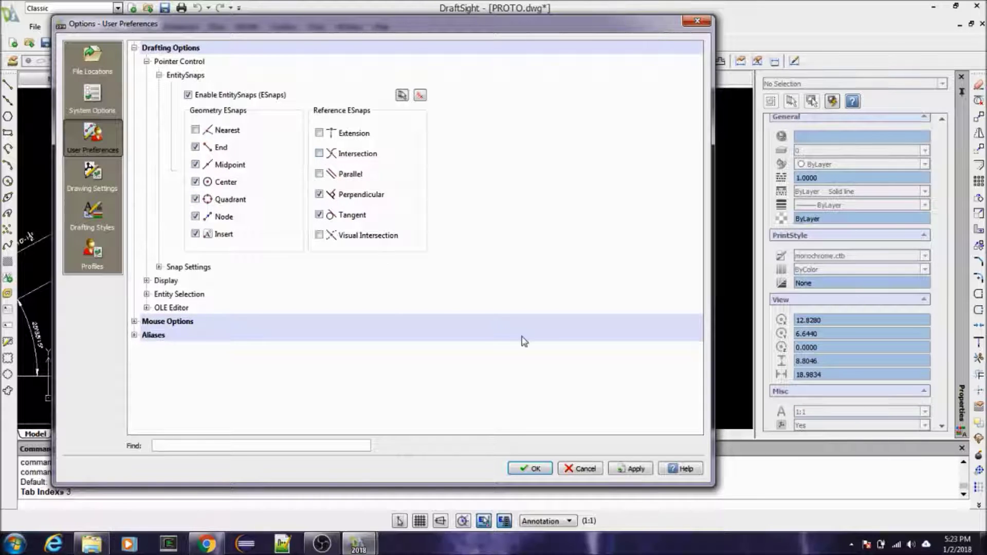
click(630, 469)
click(529, 468)
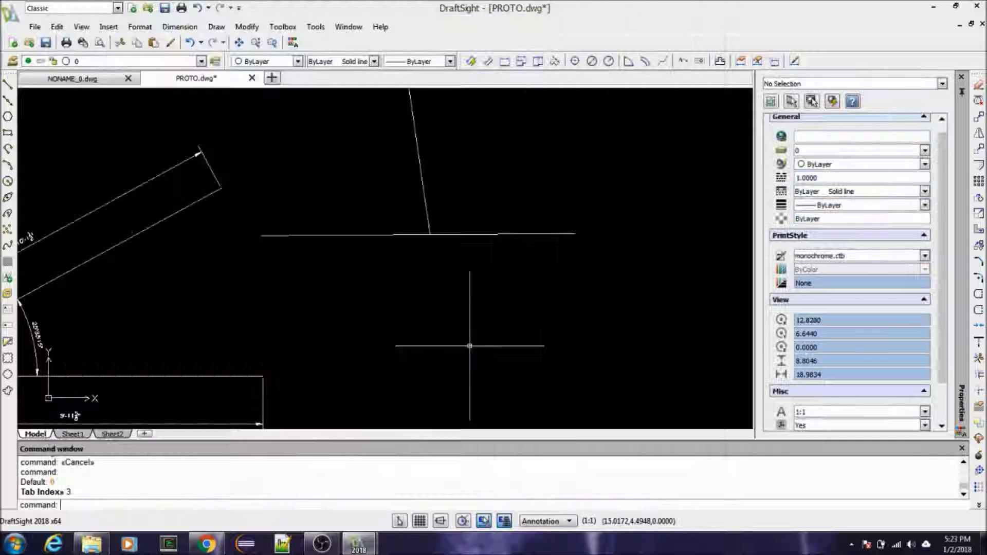
Step: Stretch the steep polyline's lower endpoint back below the horizontal polyline, to a length of about 6.75 units, and reselect the polyline
click(427, 221)
click(430, 232)
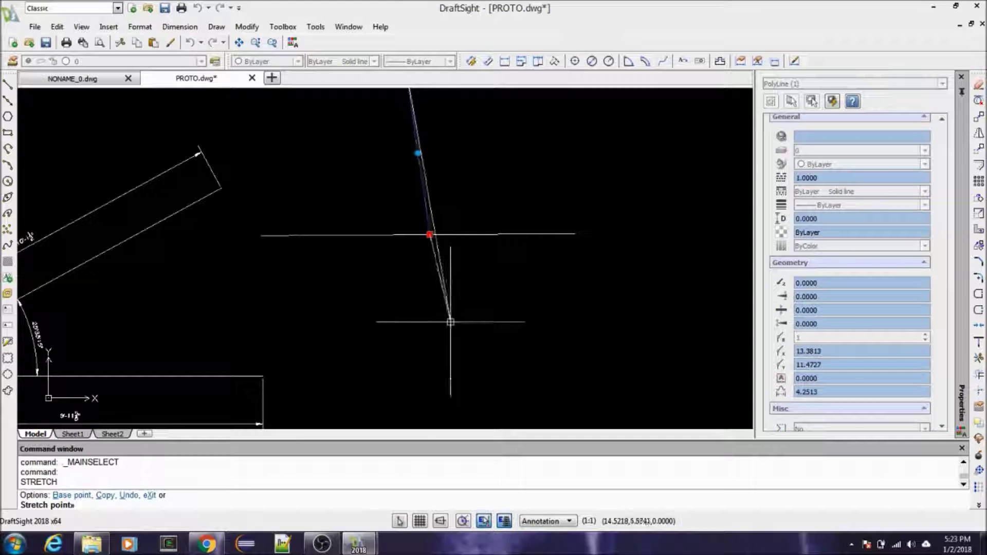
click(445, 326)
key(Escape)
key(Escape)
click(444, 326)
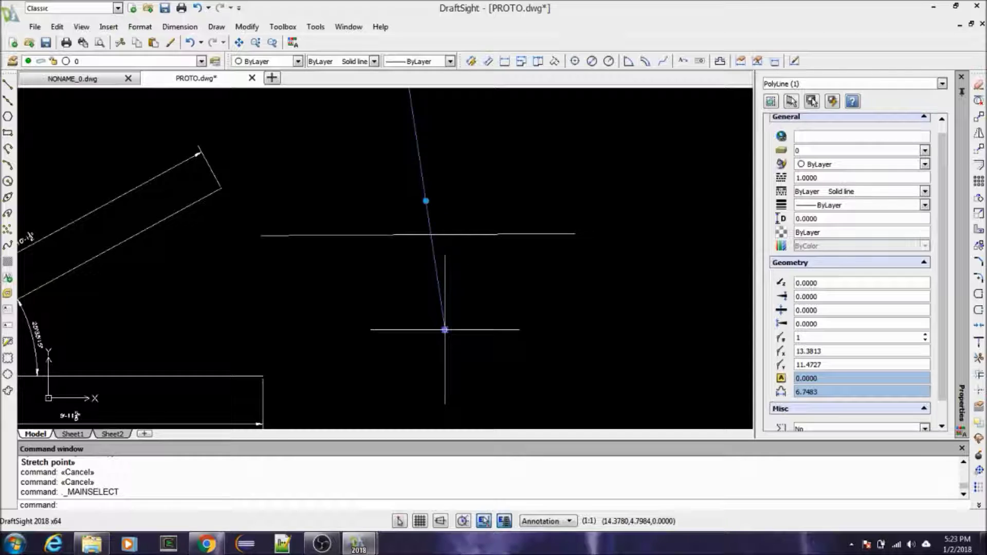
Step: Stretch the steep polyline's lower endpoint to its intersection with the horizontal polyline using the one-time INTER snap override, and clear the selection
click(444, 328)
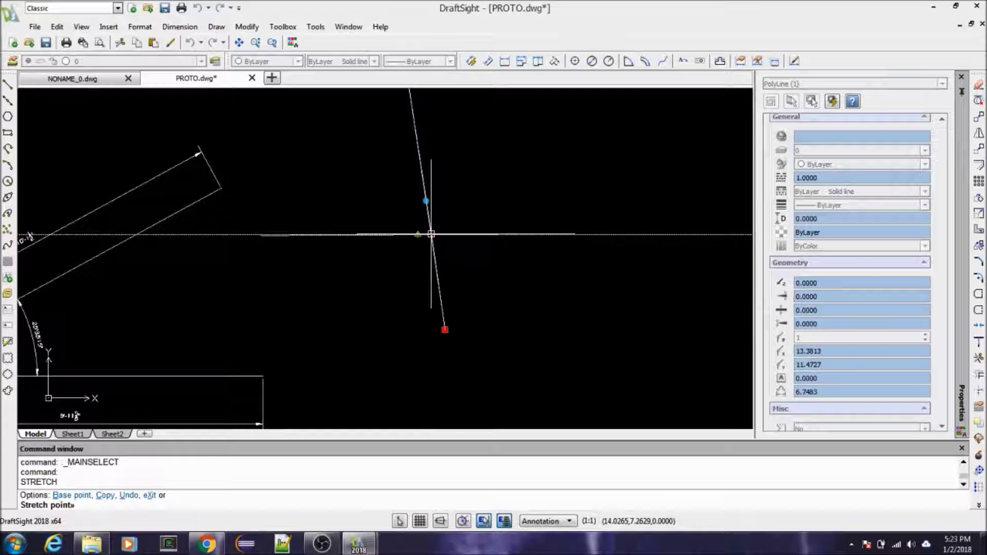
scroll(419, 257, up, 1)
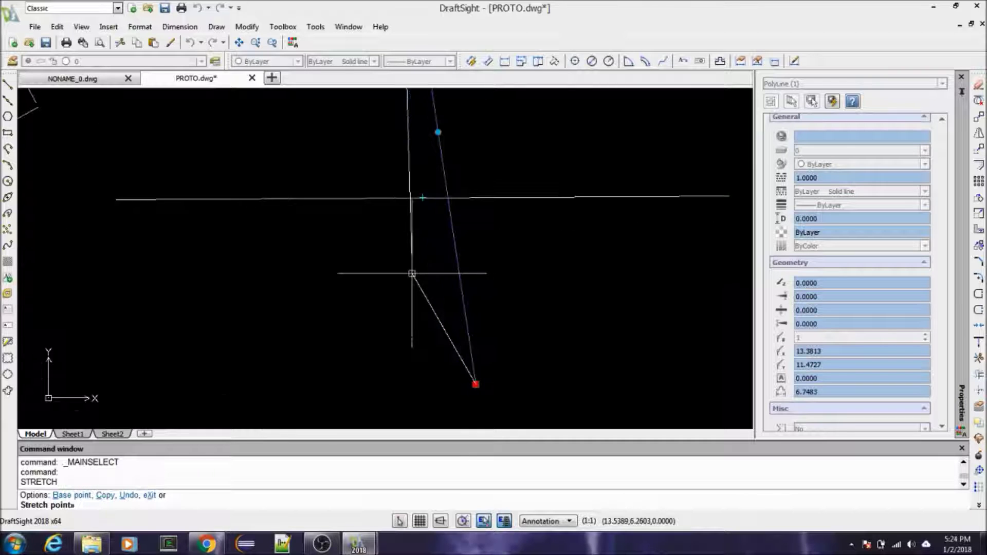
scroll(416, 264, down, 1)
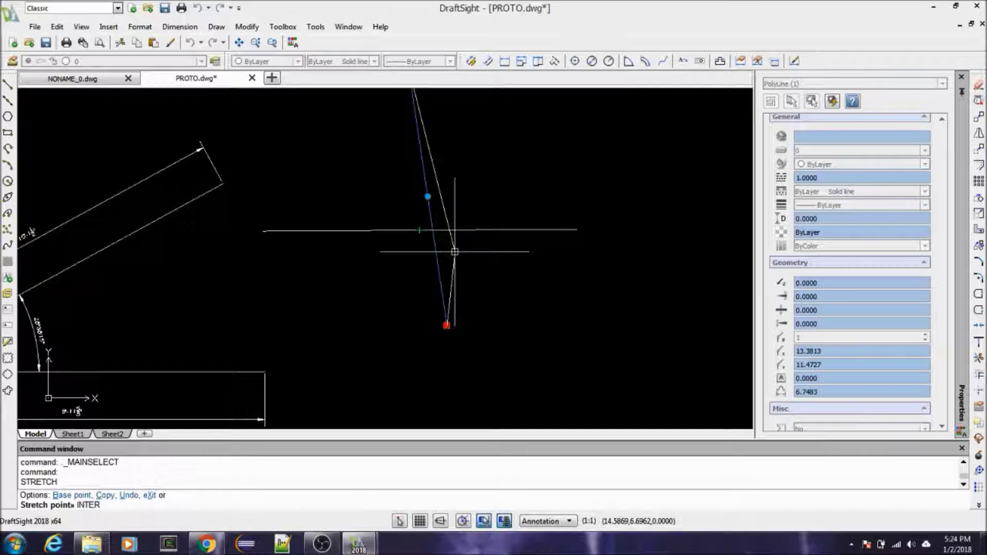
key(Return)
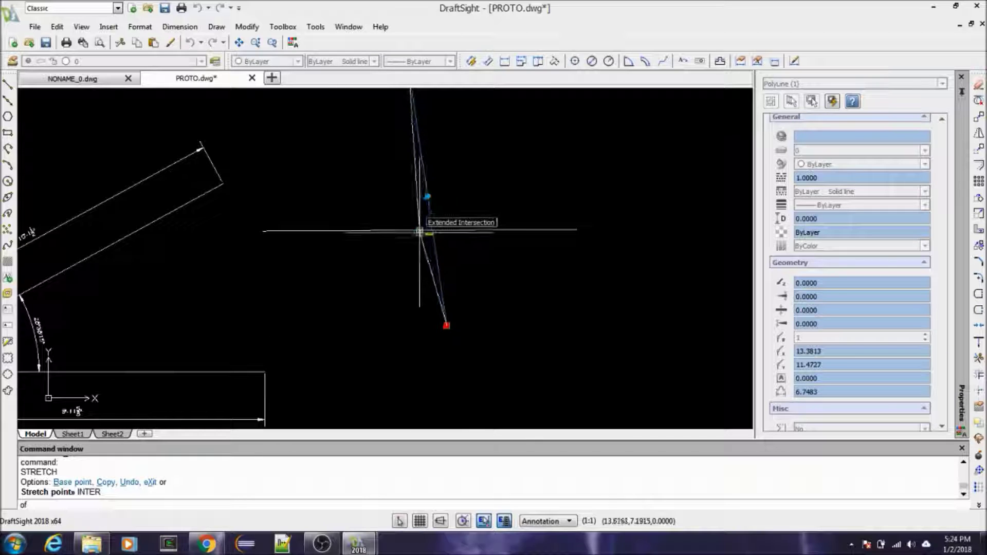
click(432, 230)
key(Escape)
key(Escape)
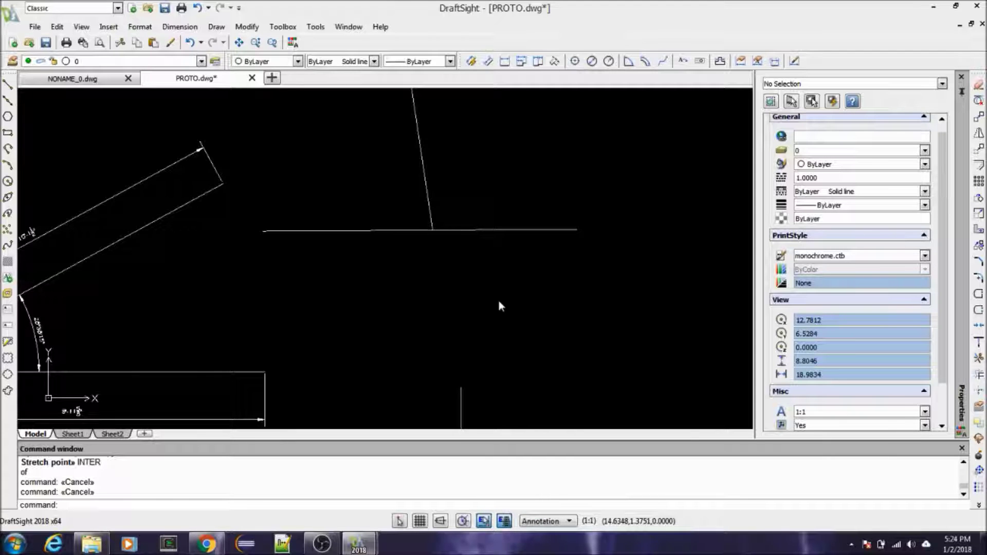
Step: Open the EntitySnaps settings with the OS alias to check the Intersection snap, and close them without changes
text(os)
key(Return)
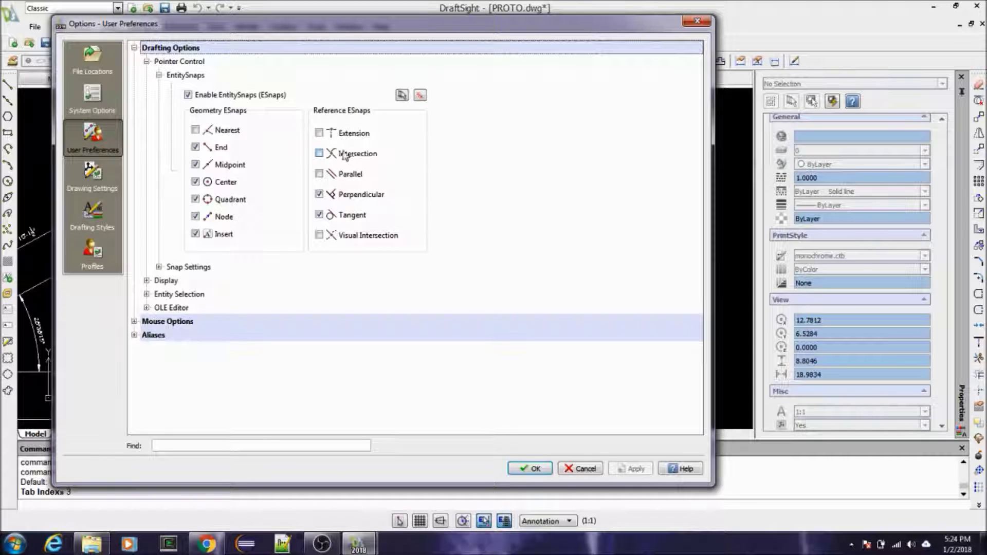
click(584, 468)
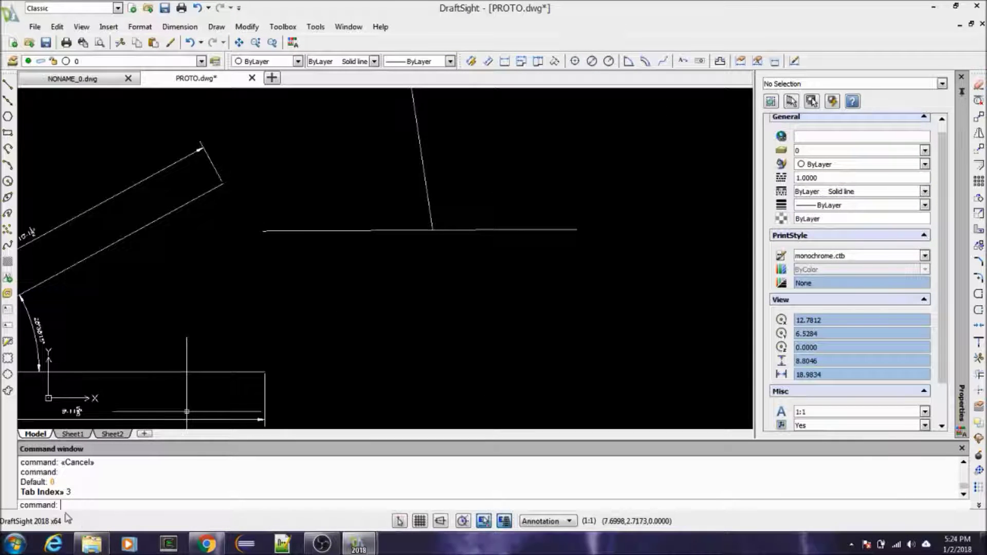
Step: Stretch the steep polyline's lower endpoint back below the horizontal polyline to about (14.60, 4.06), and clear the selection
click(427, 192)
click(432, 229)
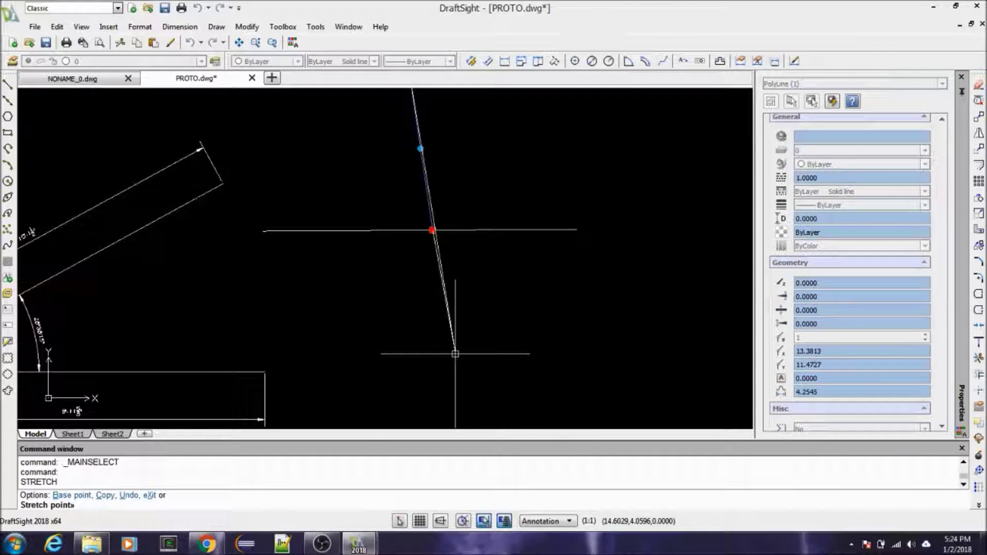
key(Escape)
key(Escape)
key(Escape)
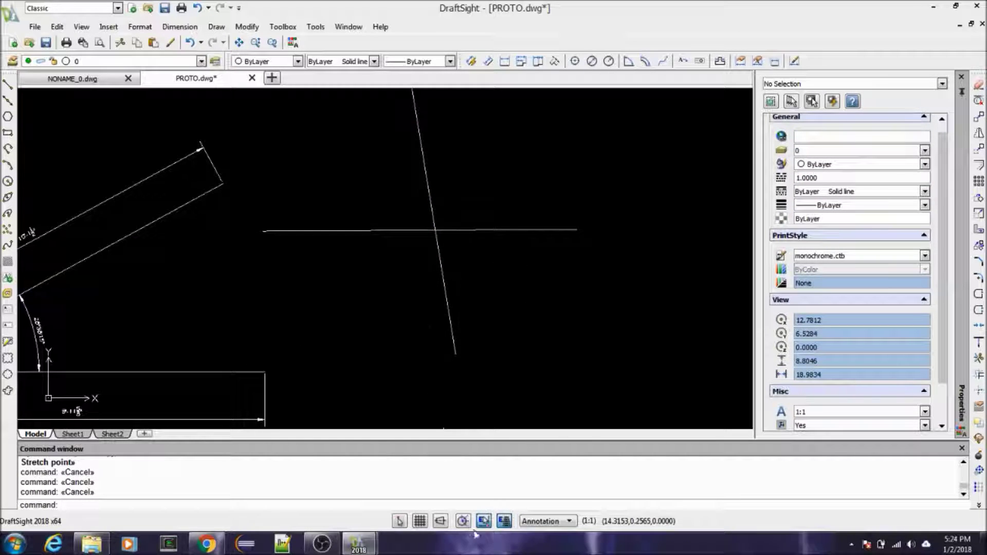
Step: Turn on the Intersection entity snap in the EntitySnaps settings, apply the change and close the options
right_click(484, 521)
click(515, 481)
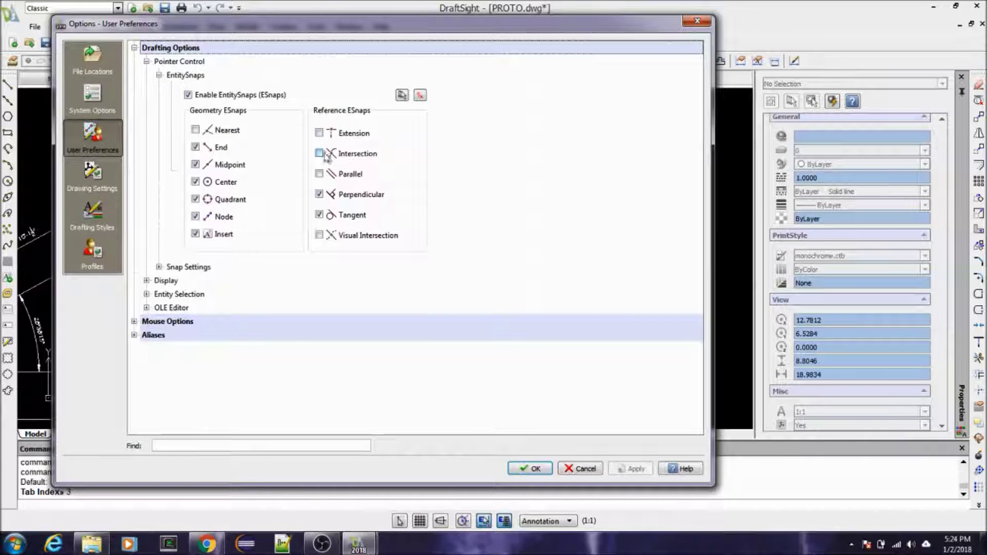
click(323, 153)
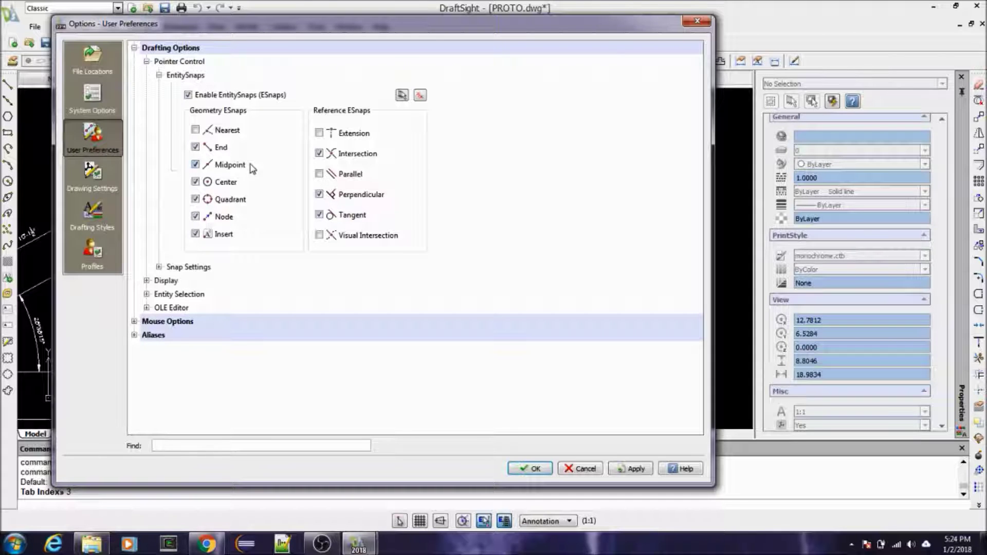
click(636, 469)
click(530, 468)
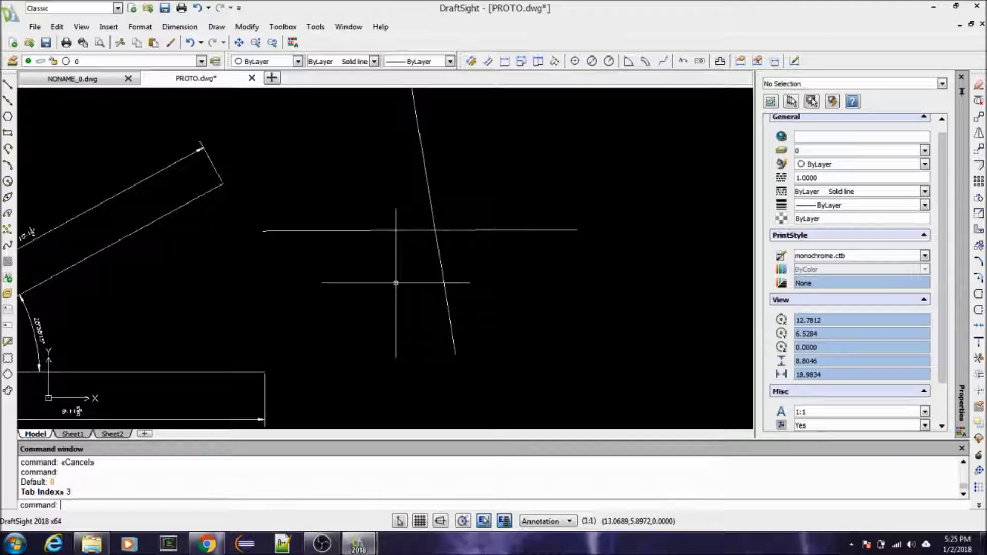
scroll(502, 236, down, 2)
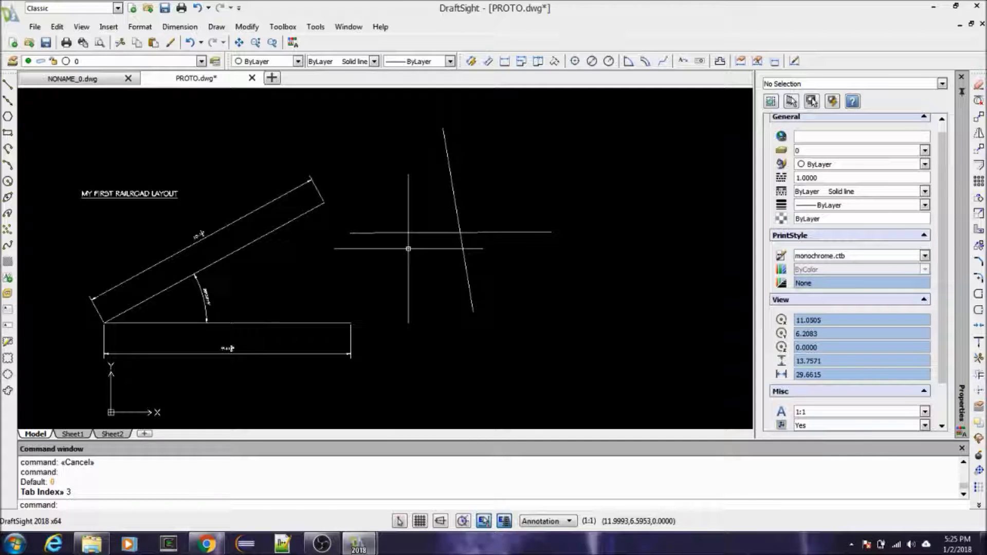
scroll(408, 248, up, 1)
scroll(461, 255, down, 1)
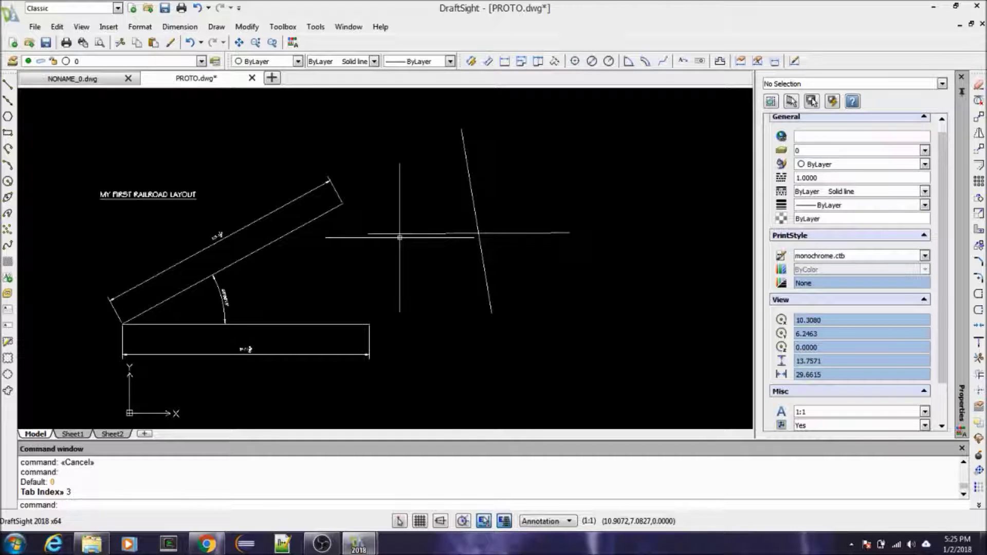
scroll(400, 232, down, 1)
scroll(391, 233, up, 2)
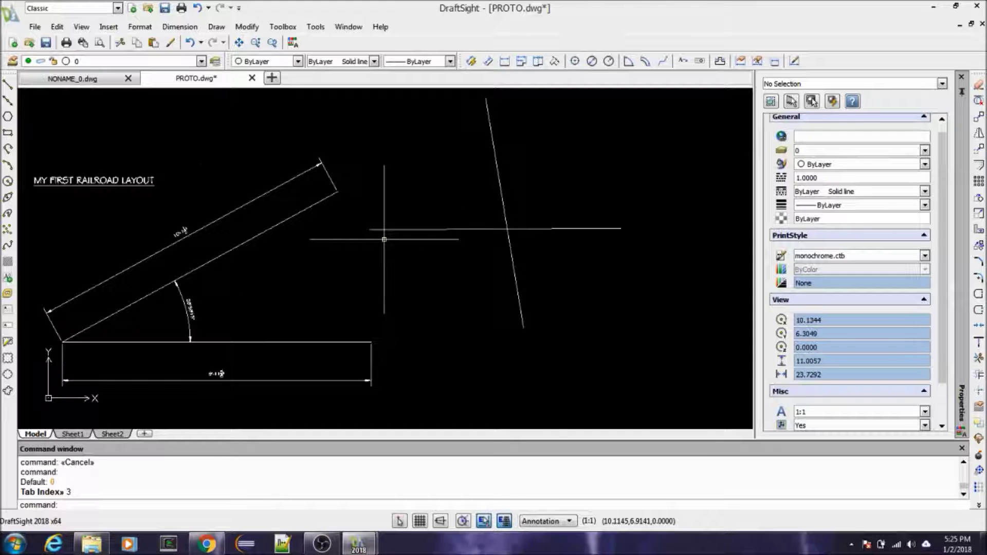
scroll(370, 271, down, 3)
scroll(370, 271, up, 4)
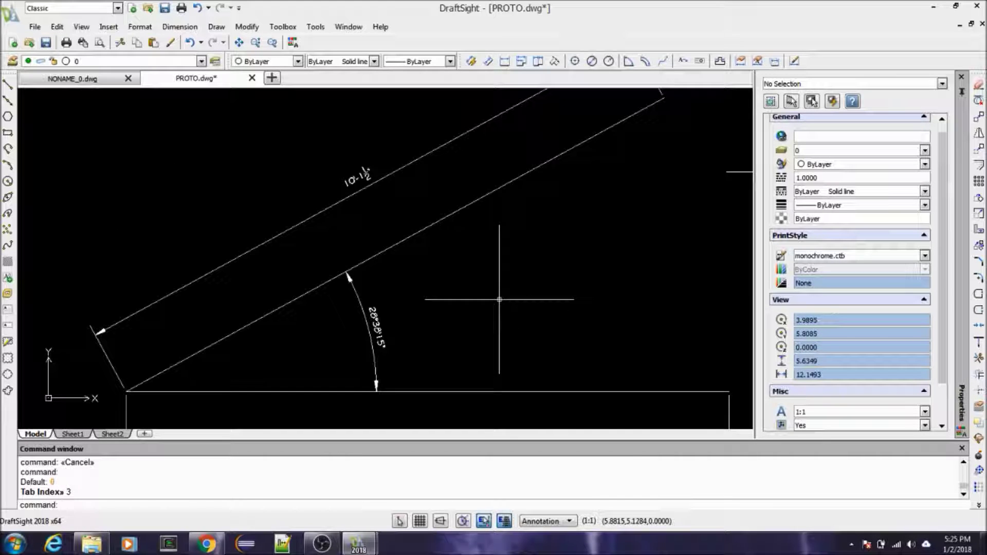
scroll(557, 294, down, 1)
scroll(557, 295, down, 2)
scroll(554, 272, up, 3)
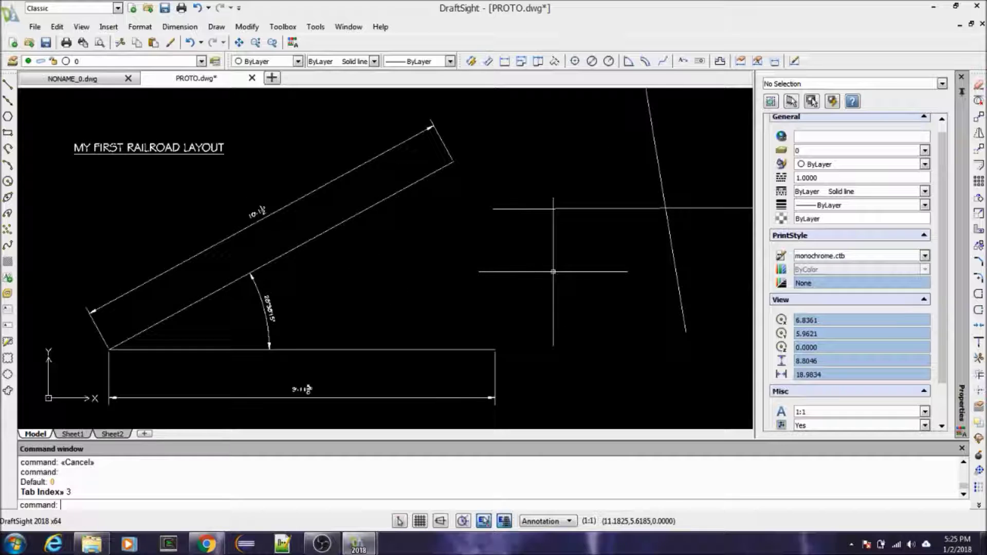
scroll(553, 271, down, 1)
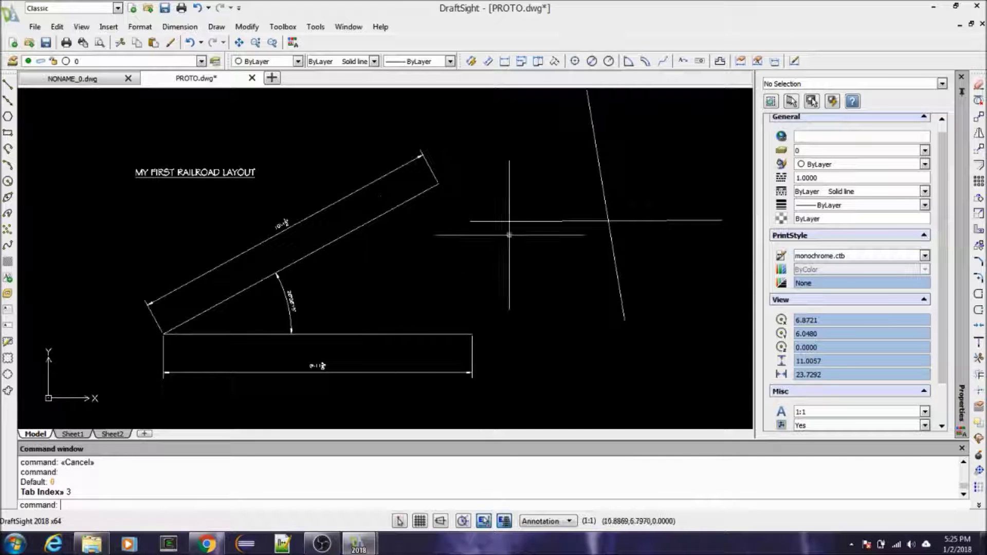
scroll(466, 254, down, 1)
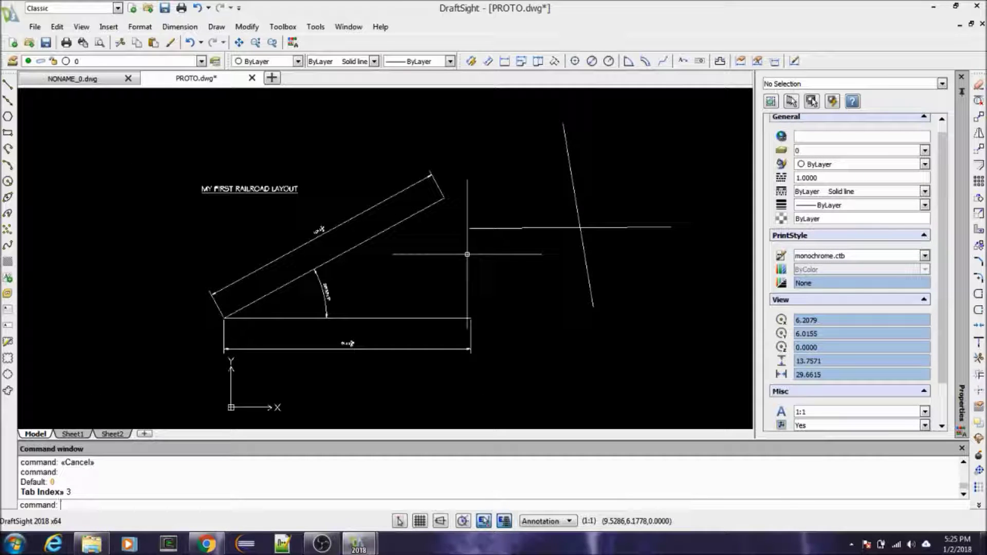